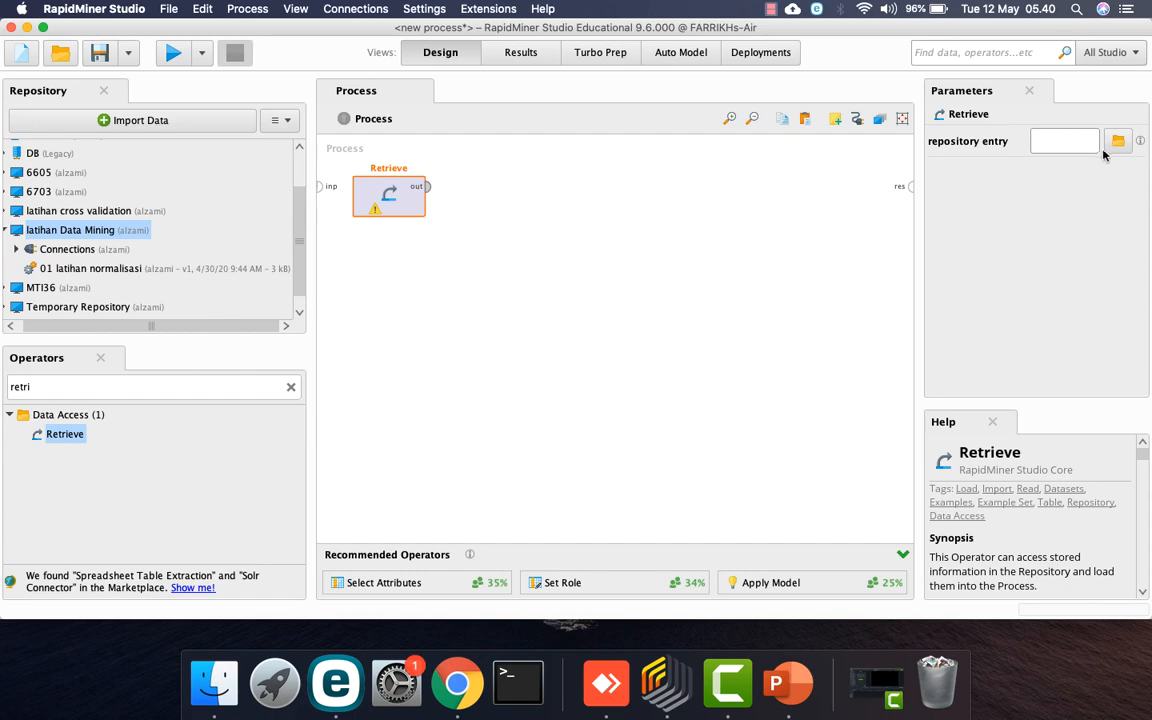
Set the Retrieve operator's repository entry to the Iris dataset from the Samples data folder
{"action": "left_click", "coordinate": [1112, 144]}
{"action": "left_click", "coordinate": [300, 211]}
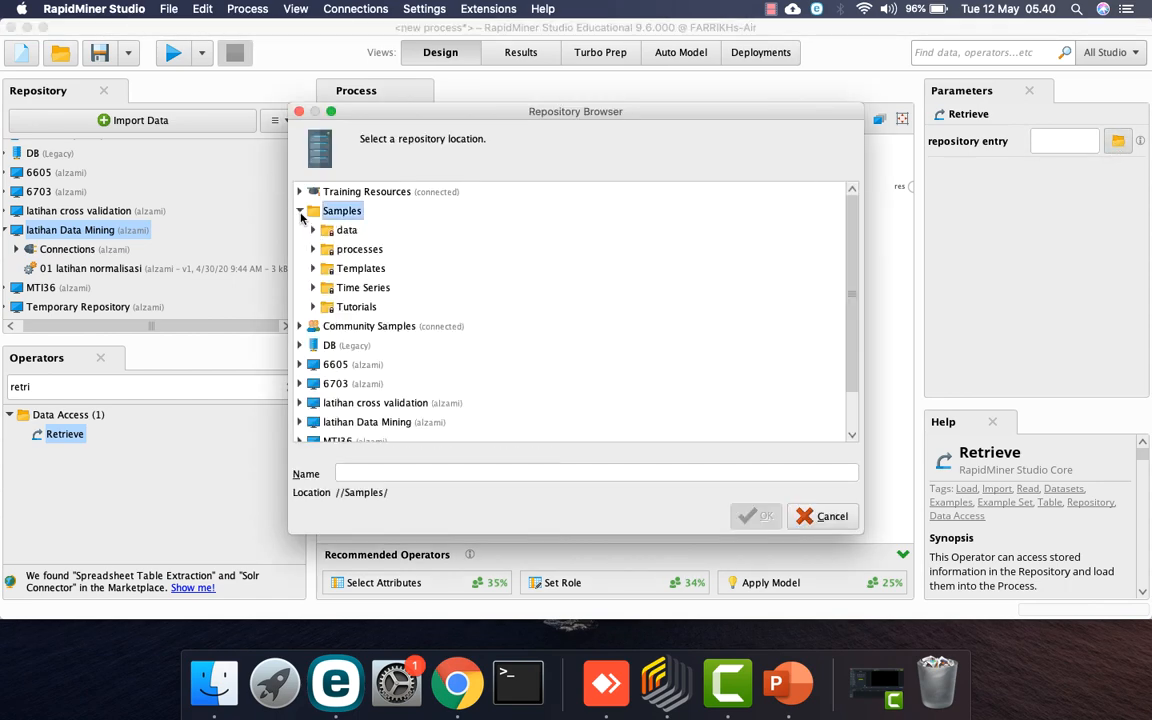
{"action": "double_click", "coordinate": [318, 234]}
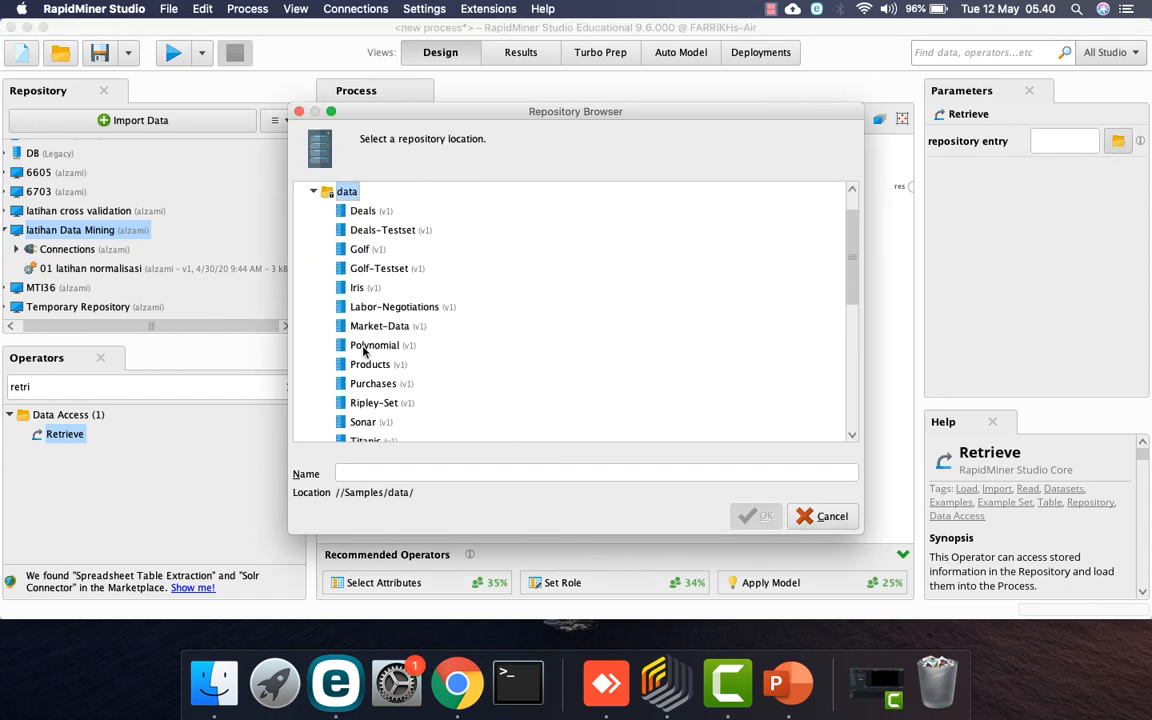
{"action": "double_click", "coordinate": [357, 289]}
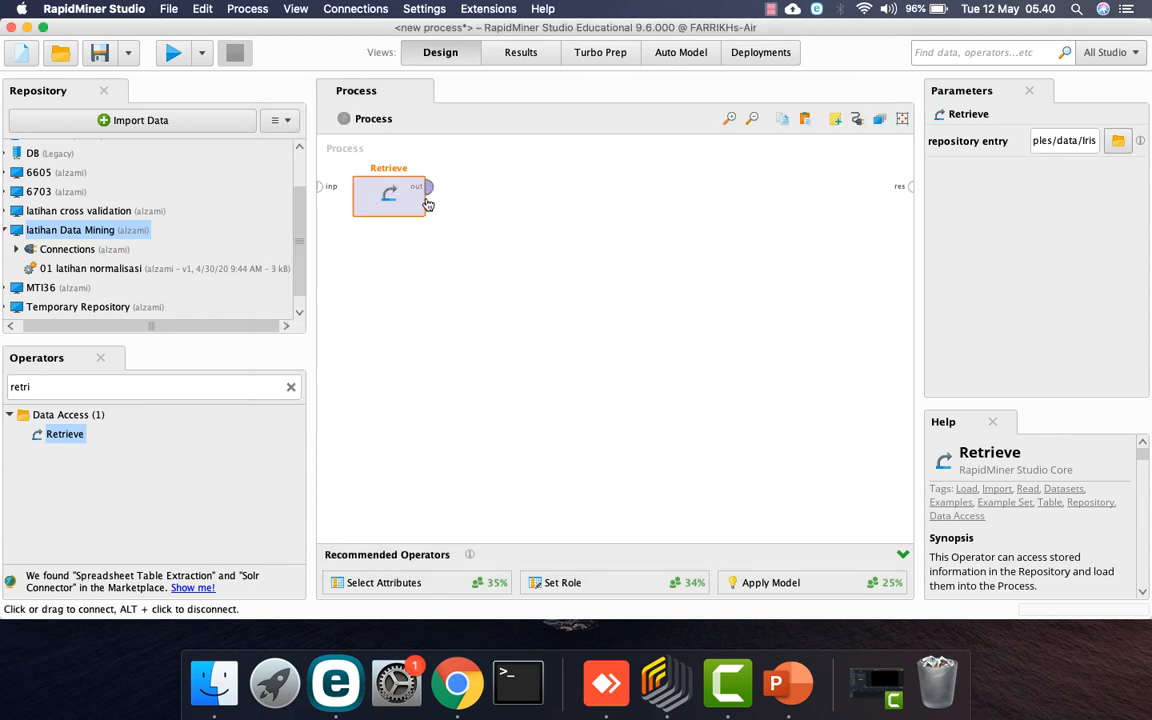
Connect the Retrieve output to the process result port and run the process
{"action": "left_click", "coordinate": [427, 187]}
{"action": "left_click", "coordinate": [908, 188]}
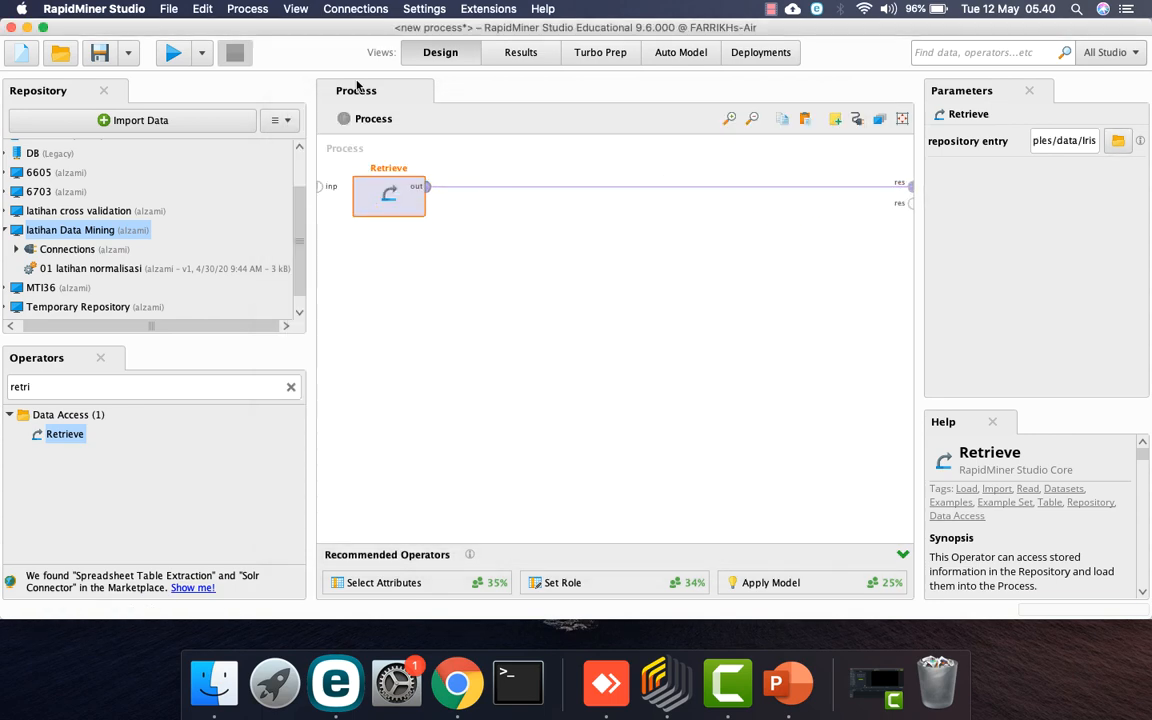
{"action": "left_click", "coordinate": [174, 58]}
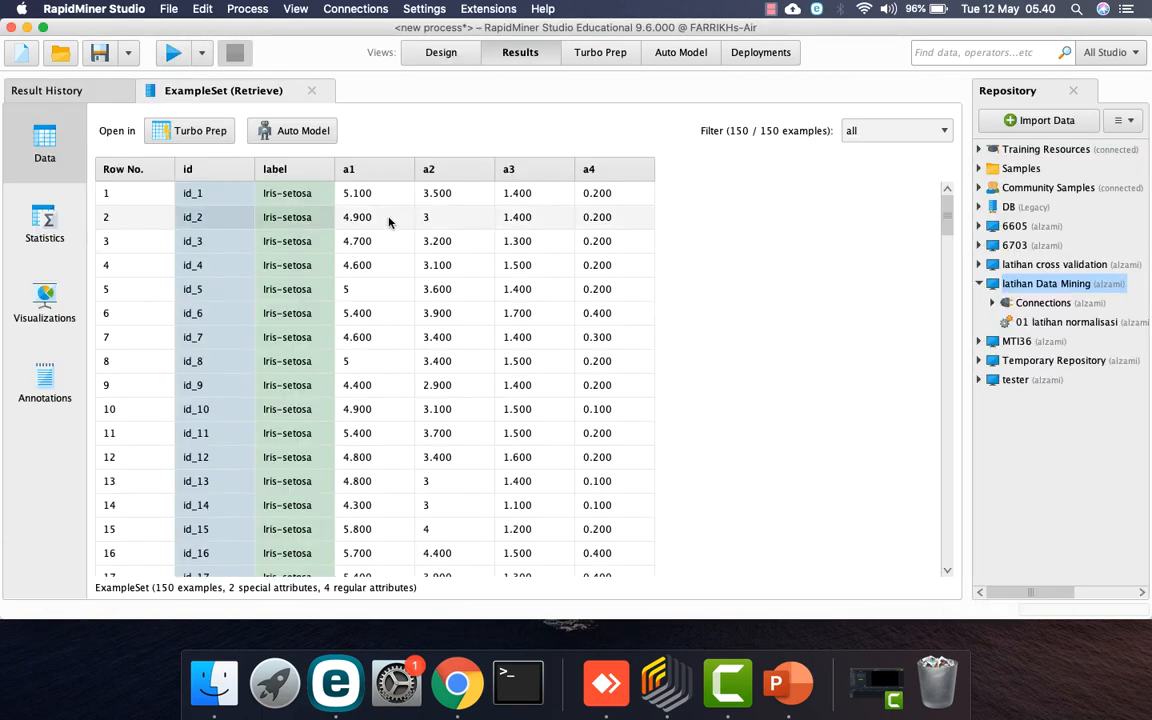
Examine the attribute statistics and the data table of the retrieved Iris example set
{"action": "left_click", "coordinate": [44, 226]}
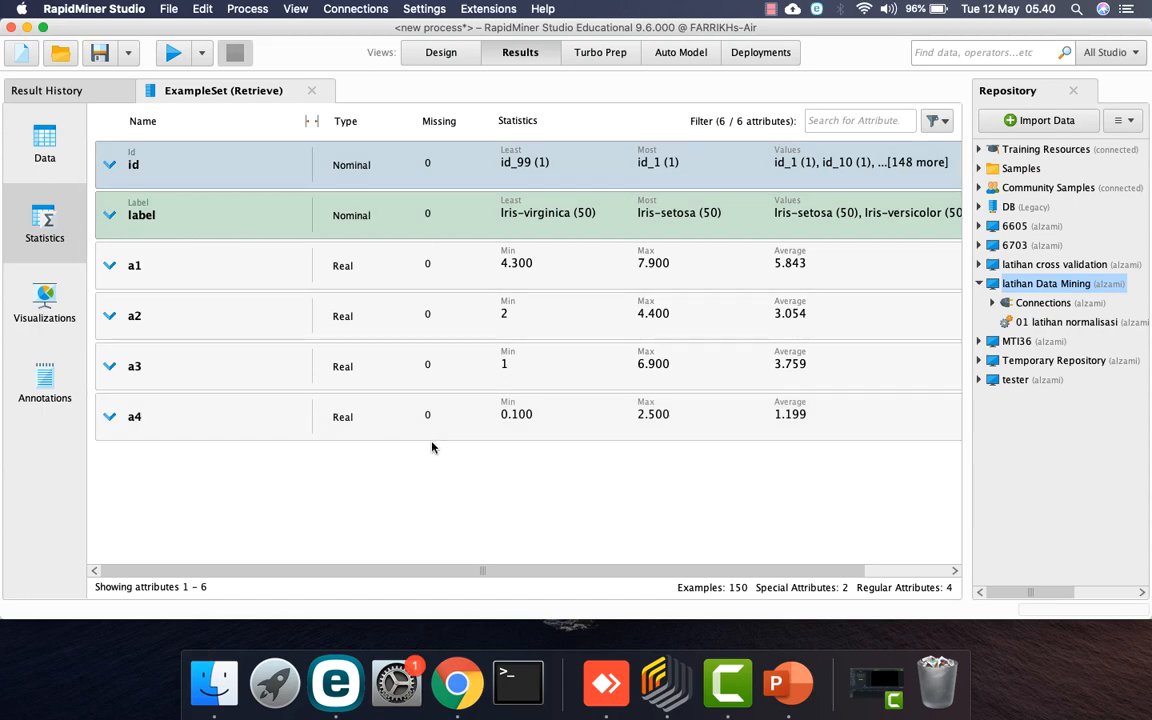
{"action": "key", "text": "ctrl+Right"}
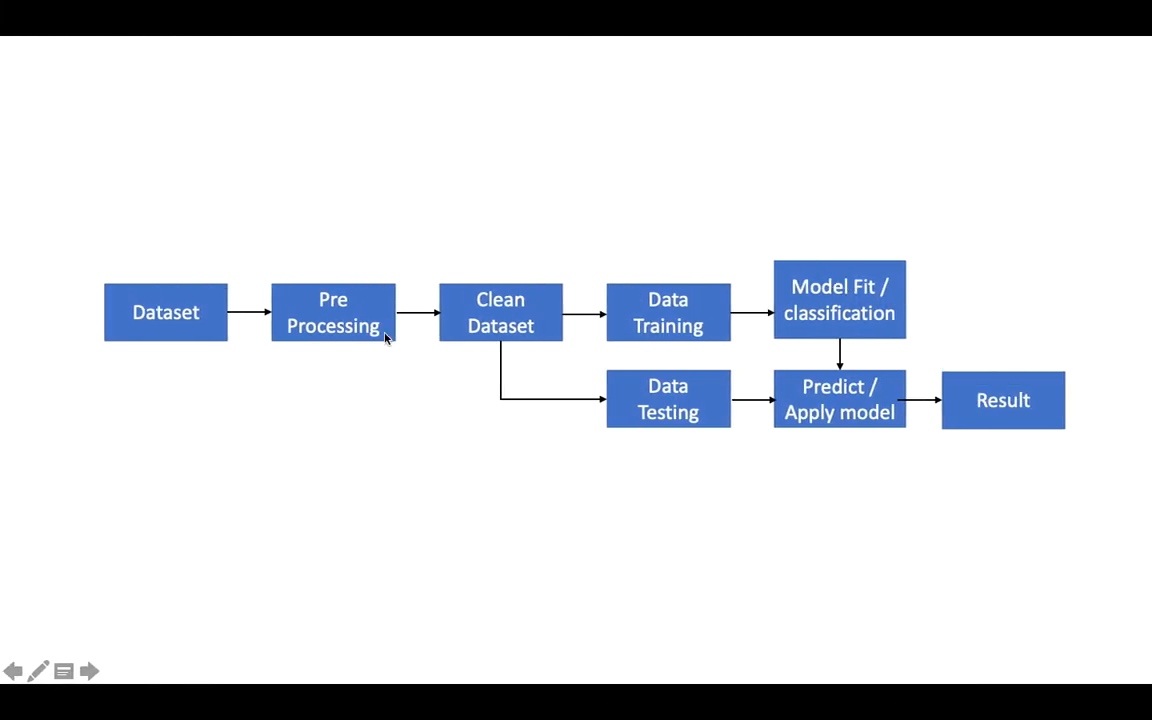
{"action": "key", "text": "ctrl+Left"}
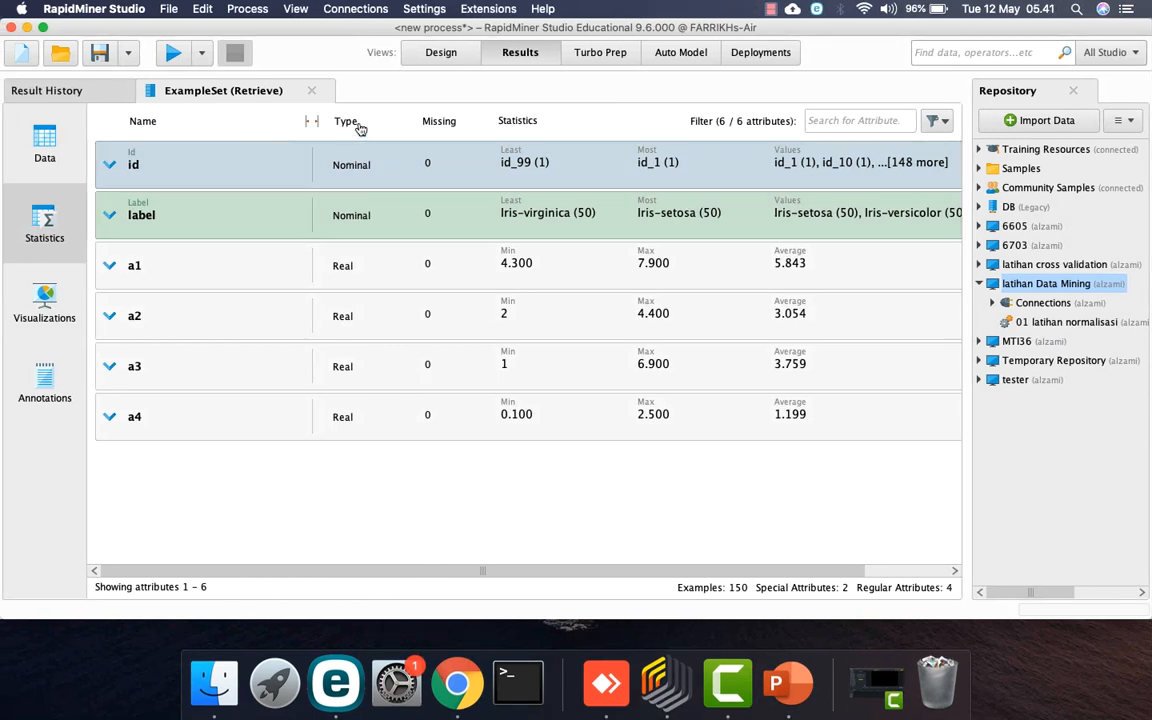
{"action": "left_click", "coordinate": [44, 145]}
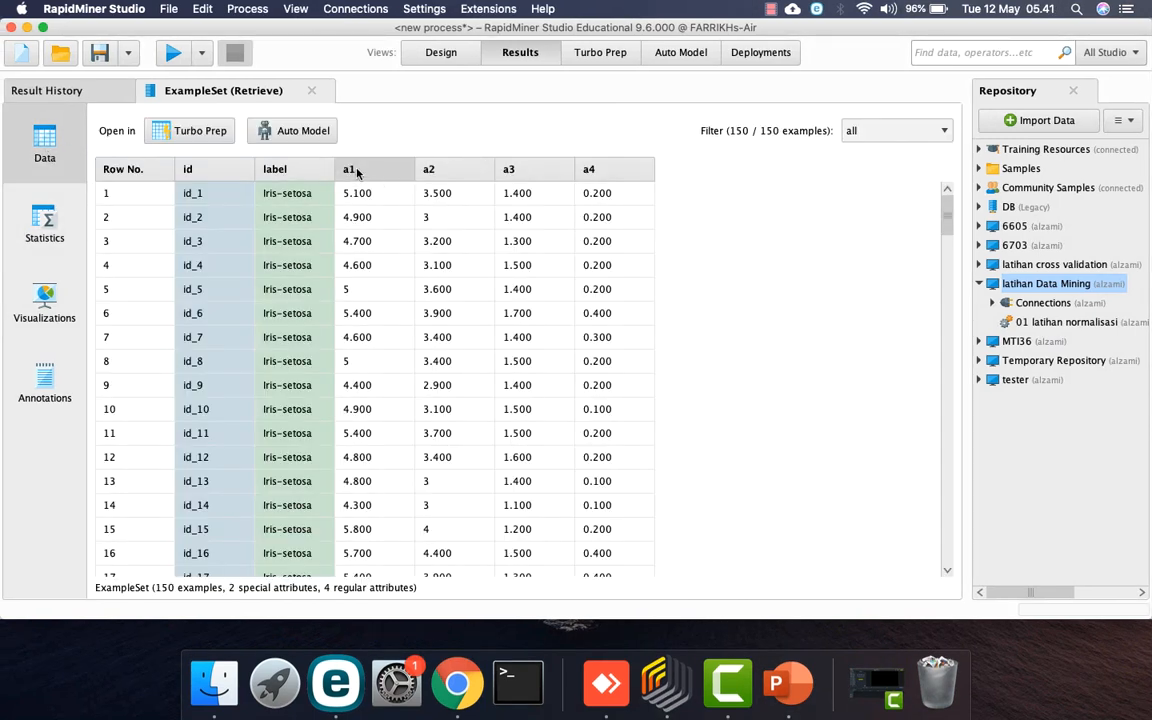
{"action": "mouse_move", "coordinate": [478, 172]}
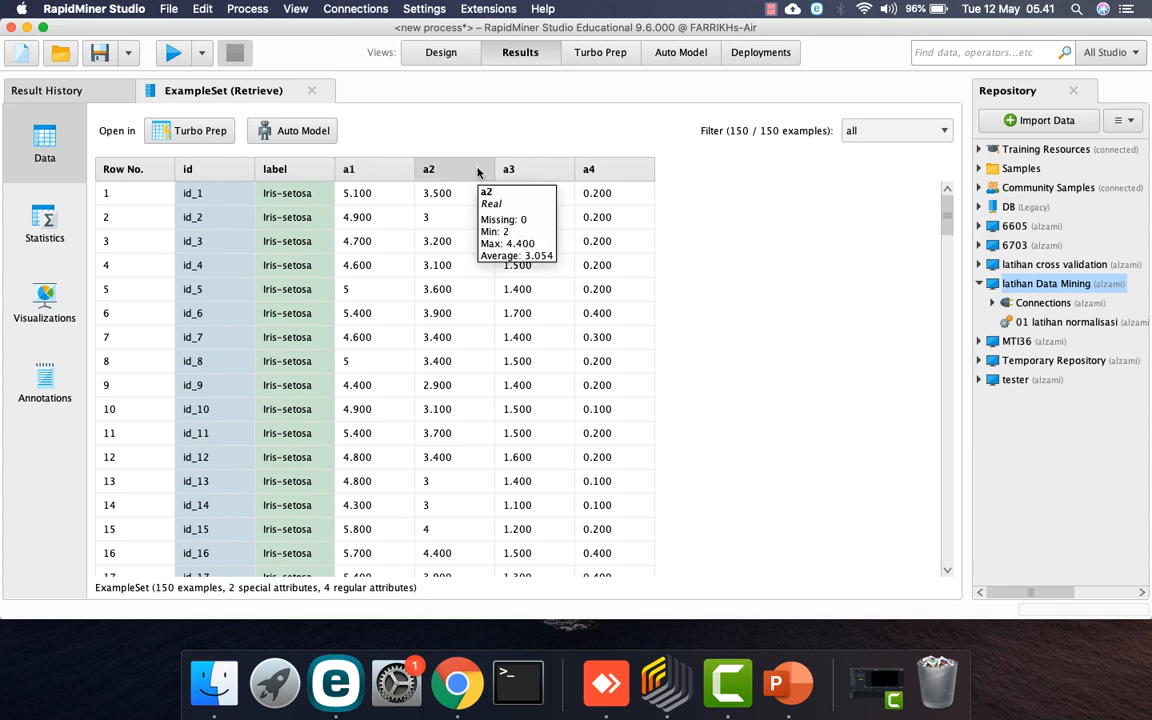
{"action": "mouse_move", "coordinate": [380, 168]}
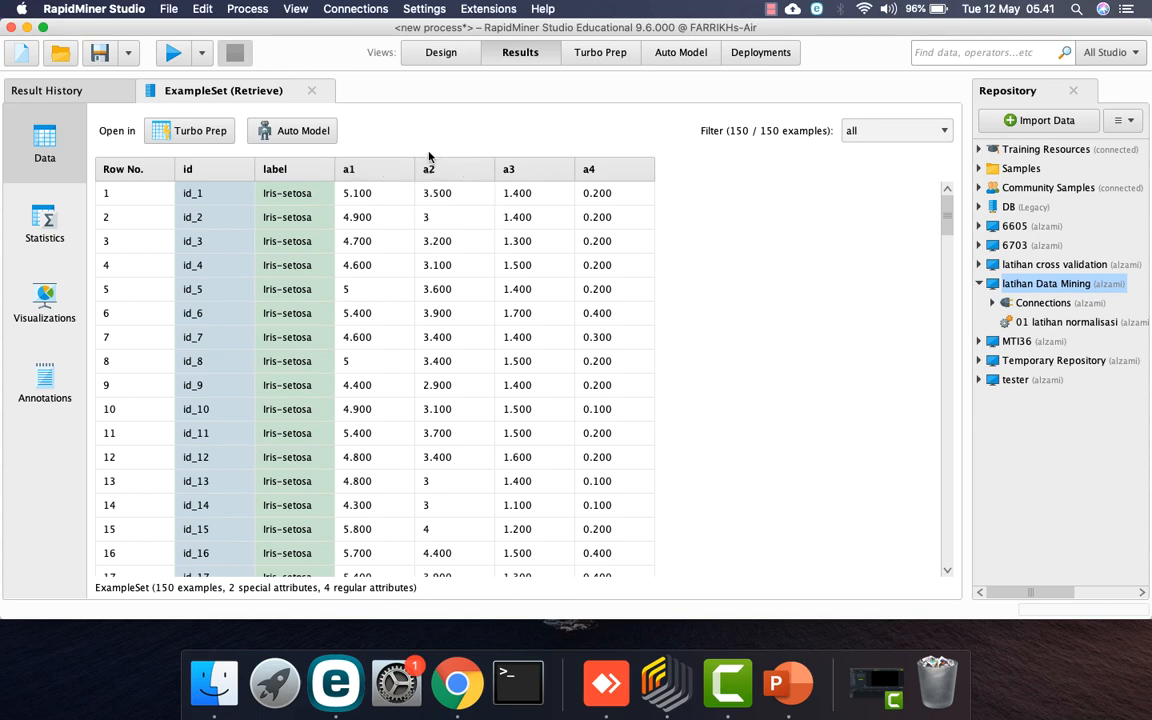
Insert a Rename operator between Retrieve and the result port, renaming attribute a1 to Sepal Length
{"action": "left_click", "coordinate": [441, 52]}
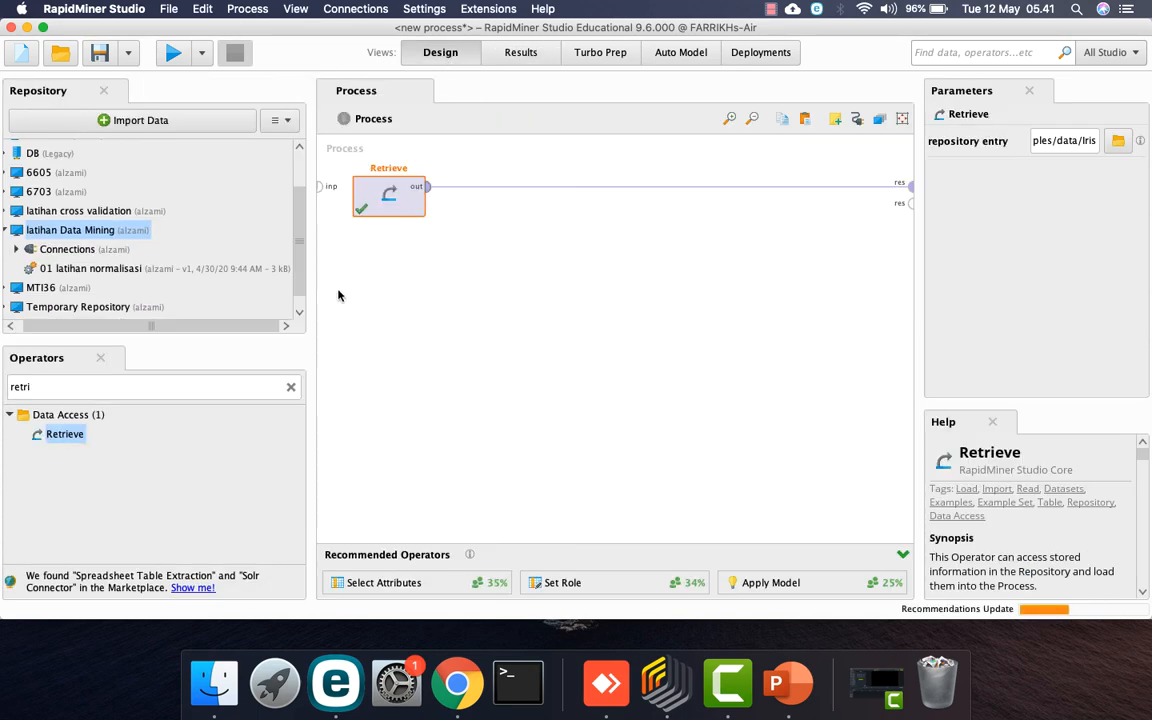
{"action": "key", "text": "ctrl+Right"}
{"action": "key", "text": "ctrl+Left"}
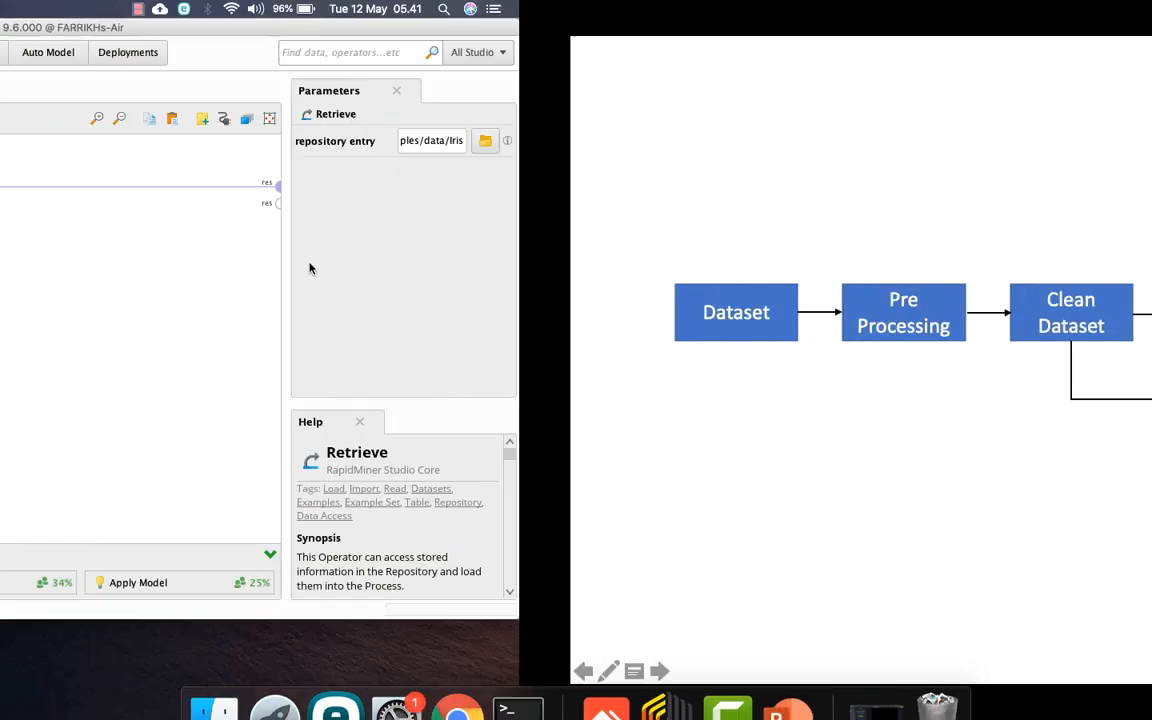
{"action": "left_click", "coordinate": [100, 388]}
{"action": "type", "text": "rename"}
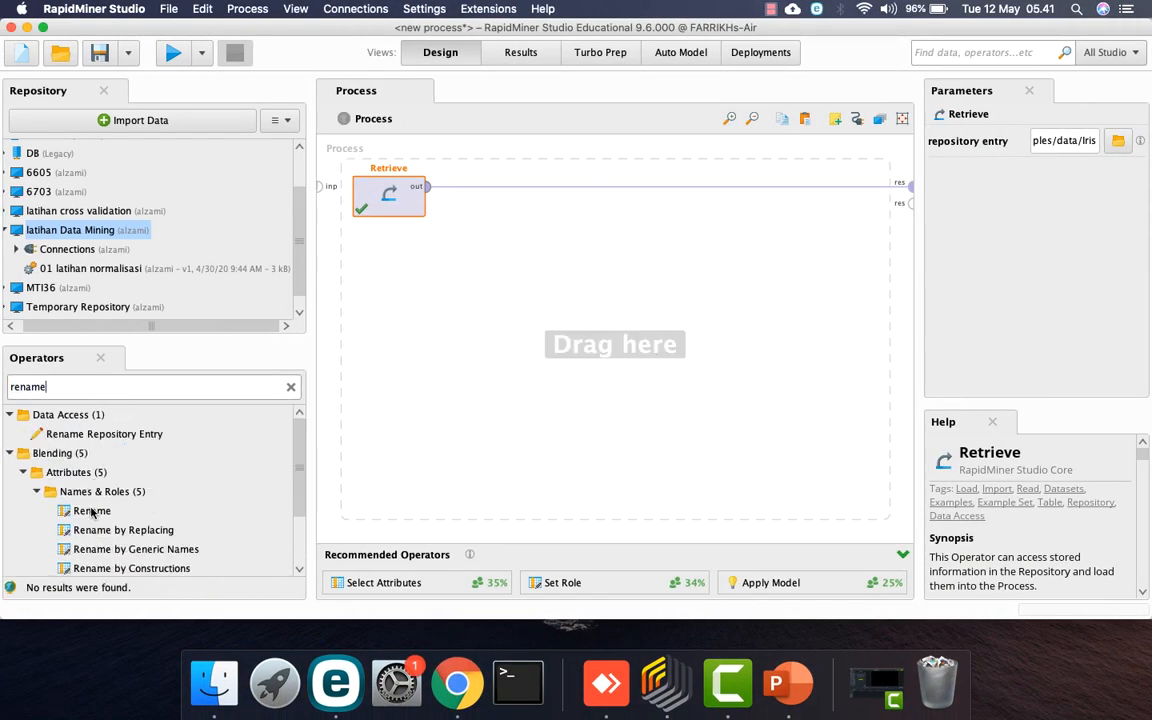
{"action": "left_click_drag", "start_coordinate": [91, 511], "coordinate": [496, 187]}
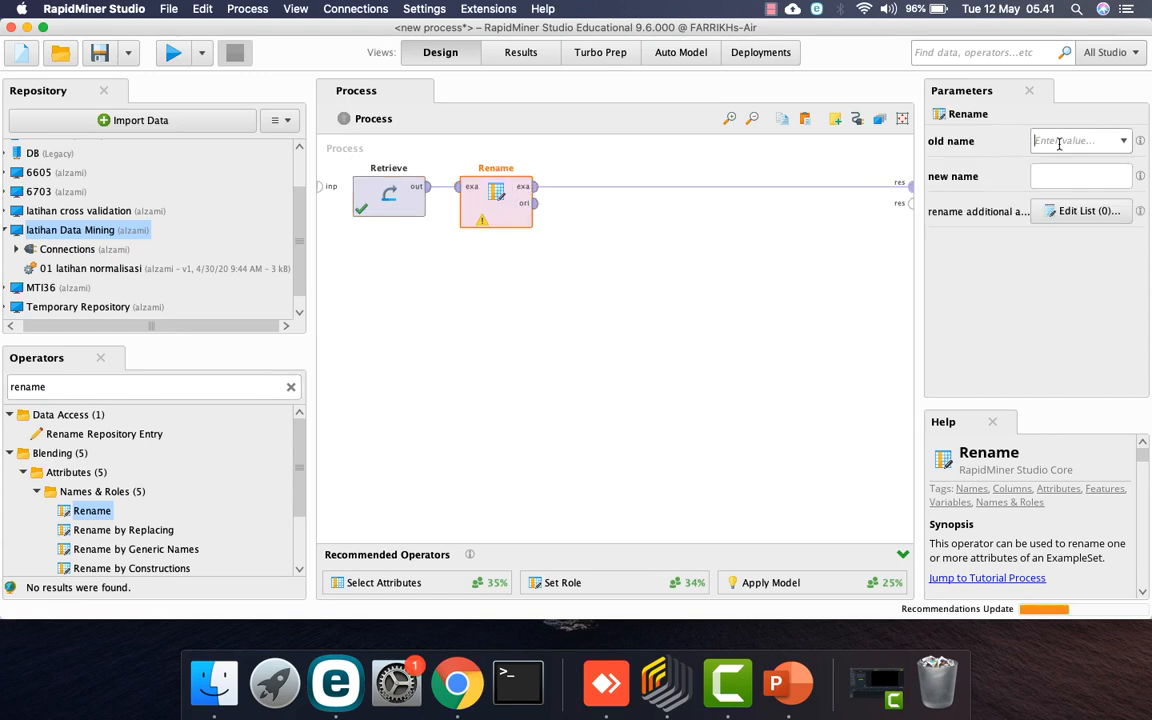
{"action": "type", "text": "a1"}
{"action": "key", "text": "Tab"}
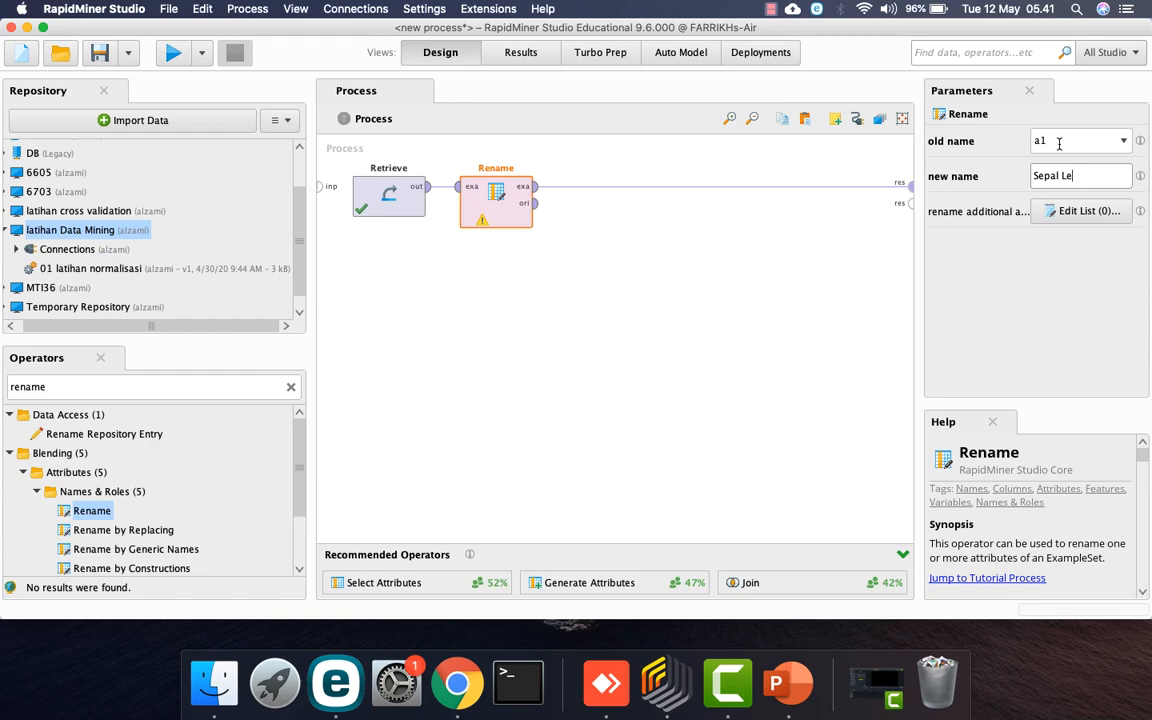
Add renames of a2 to Sepal Width, a3 to Petal Length and a4 to Petal Width, and run the process
{"action": "left_click", "coordinate": [1085, 211]}
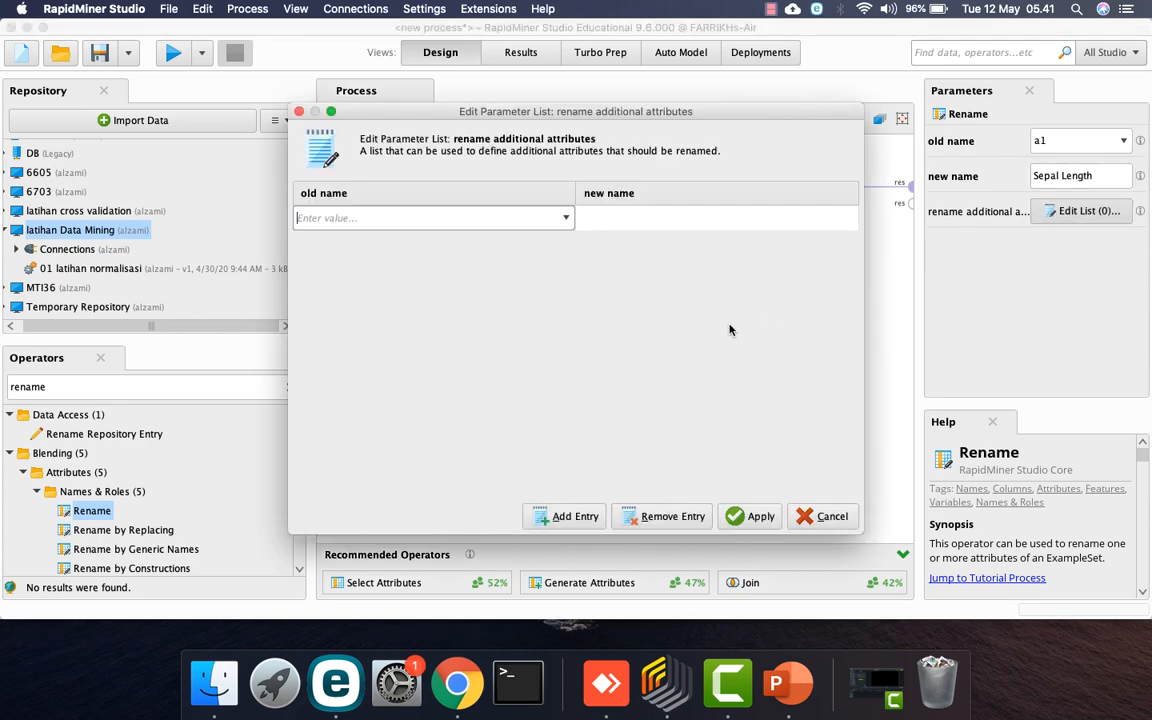
{"action": "type", "text": "a2"}
{"action": "key", "text": "Tab"}
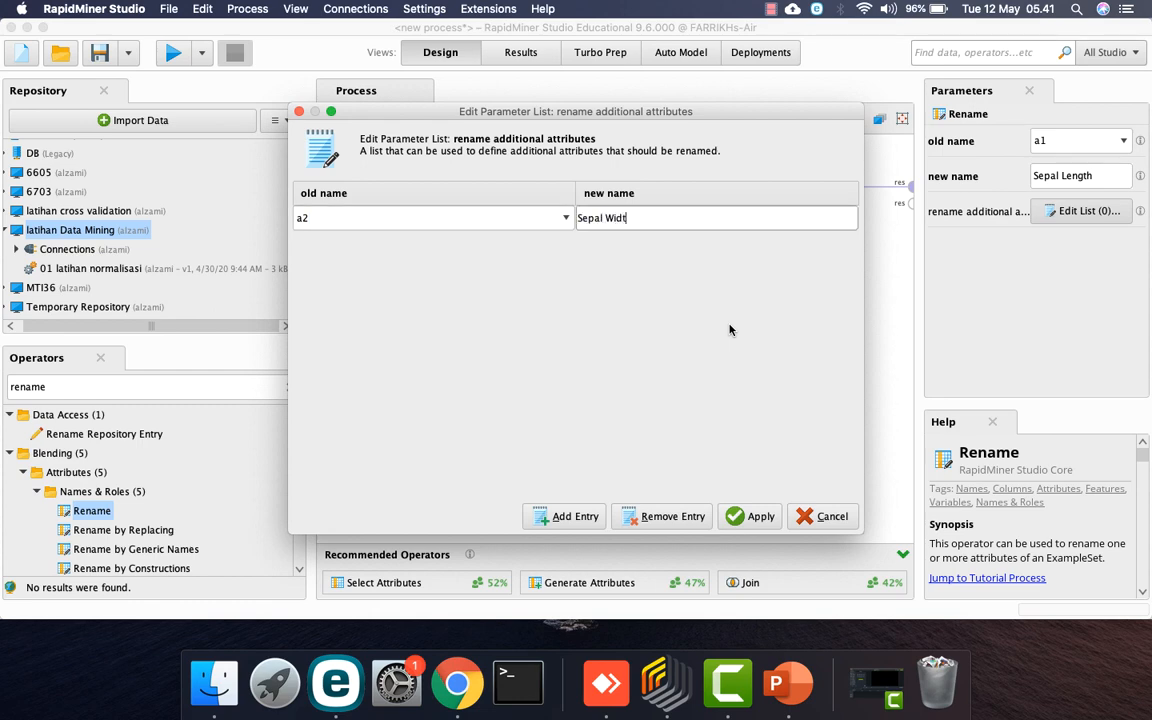
{"action": "left_click", "coordinate": [575, 516]}
{"action": "type", "text": "a3"}
{"action": "key", "text": "Tab"}
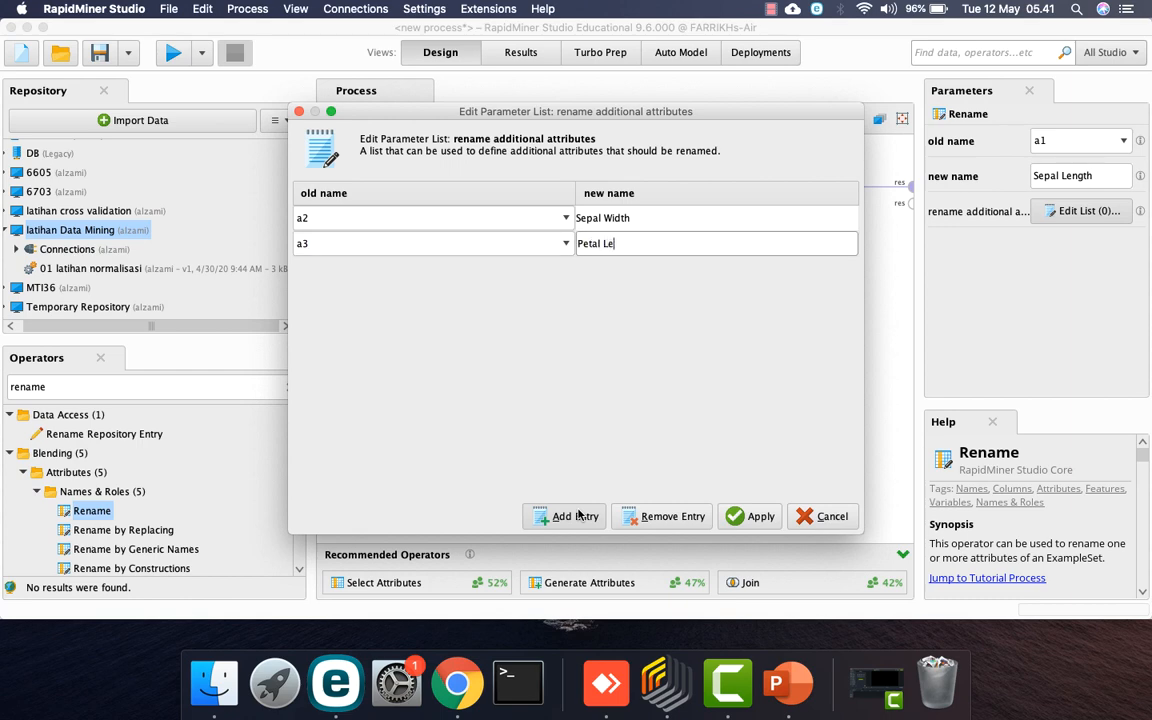
{"action": "left_click", "coordinate": [570, 516]}
{"action": "type", "text": "a"}
{"action": "key", "text": "Tab"}
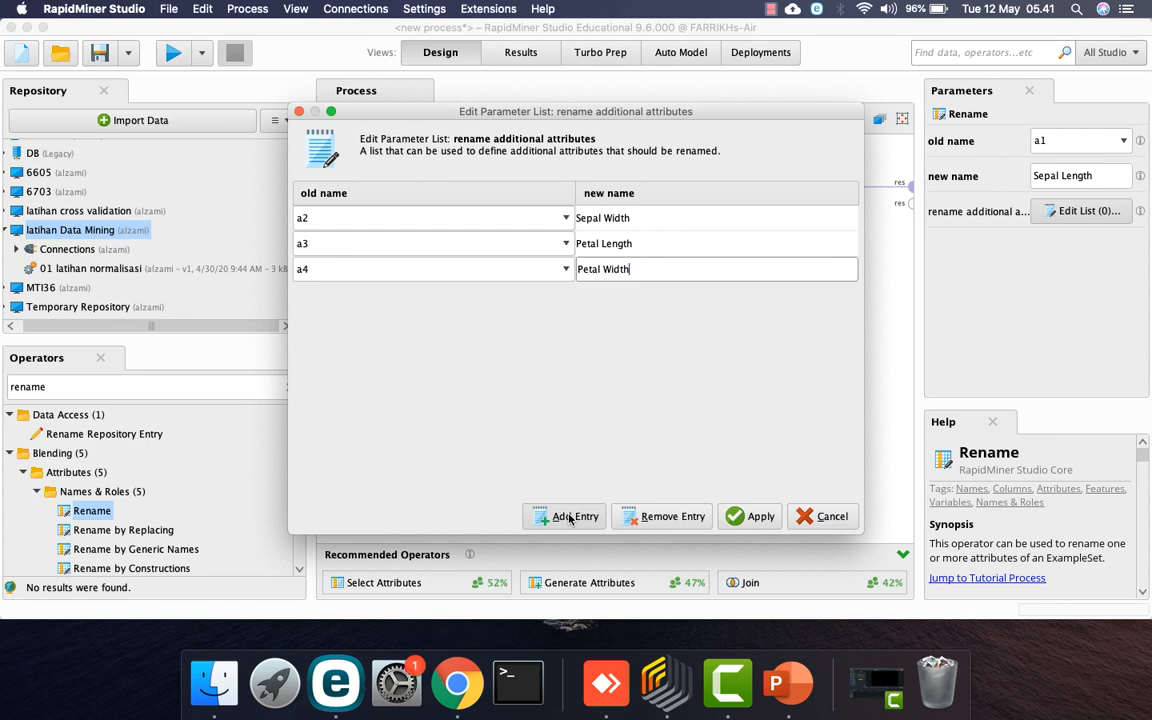
{"action": "left_click", "coordinate": [751, 516]}
{"action": "left_click", "coordinate": [172, 52]}
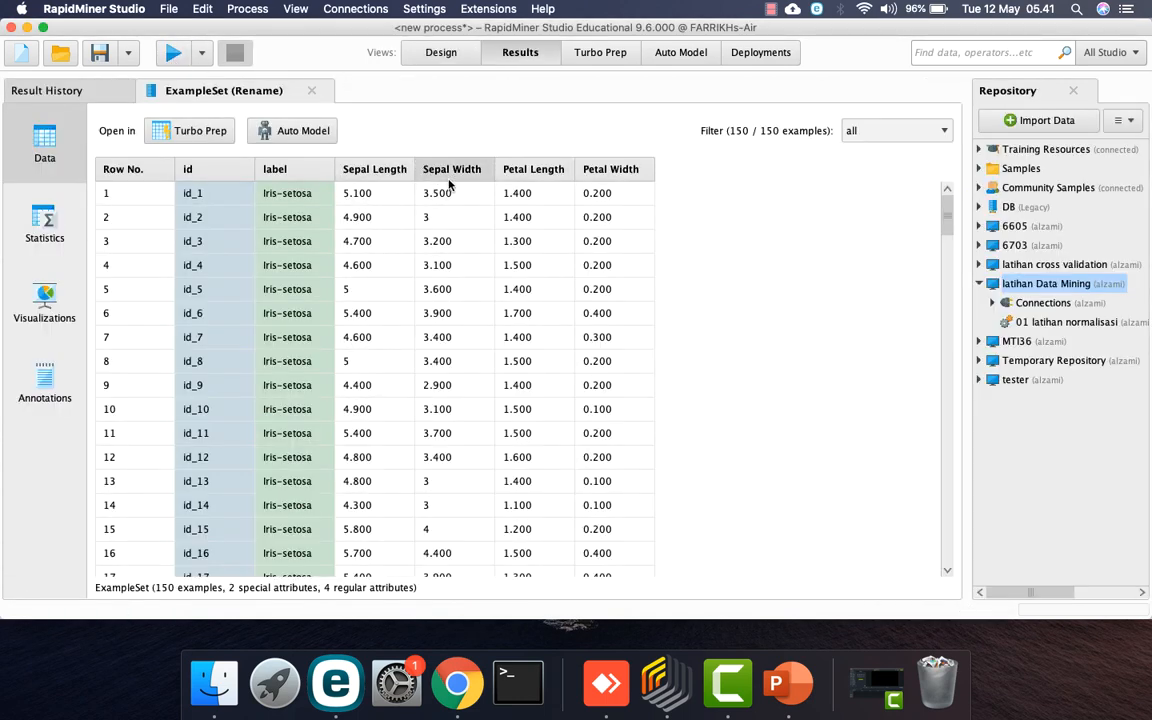
Insert a Split Data operator between Rename and the result port in the process design
{"action": "left_click", "coordinate": [452, 54]}
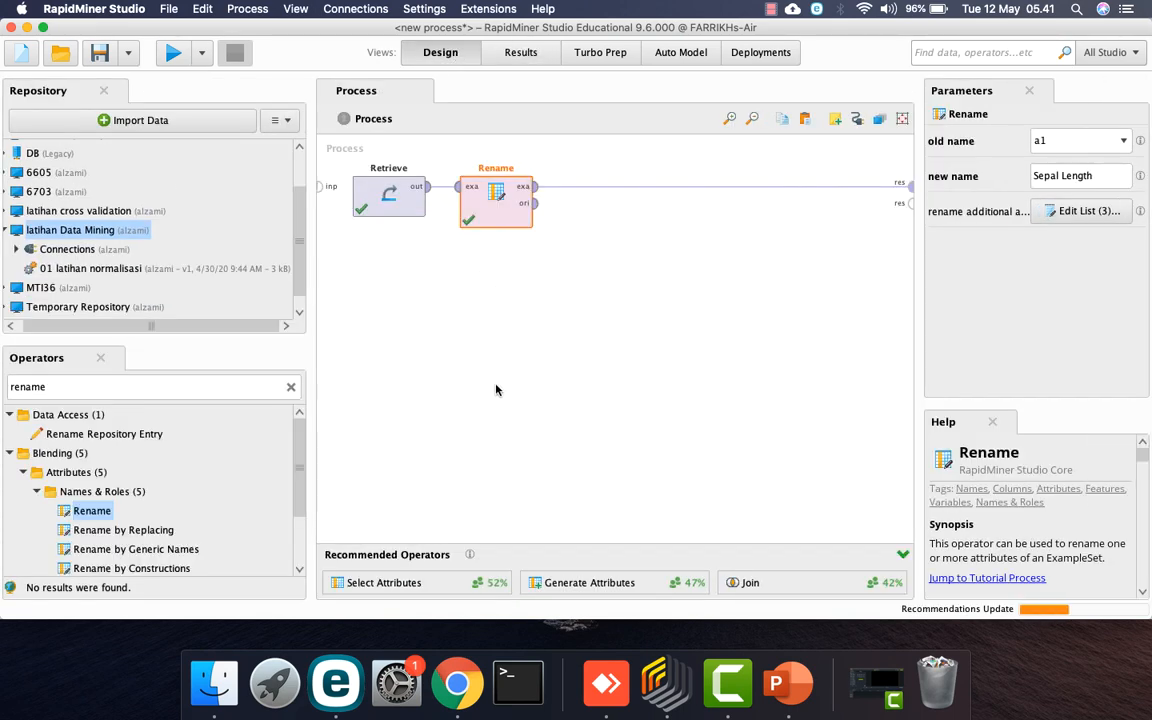
{"action": "key", "text": "ctrl+Right"}
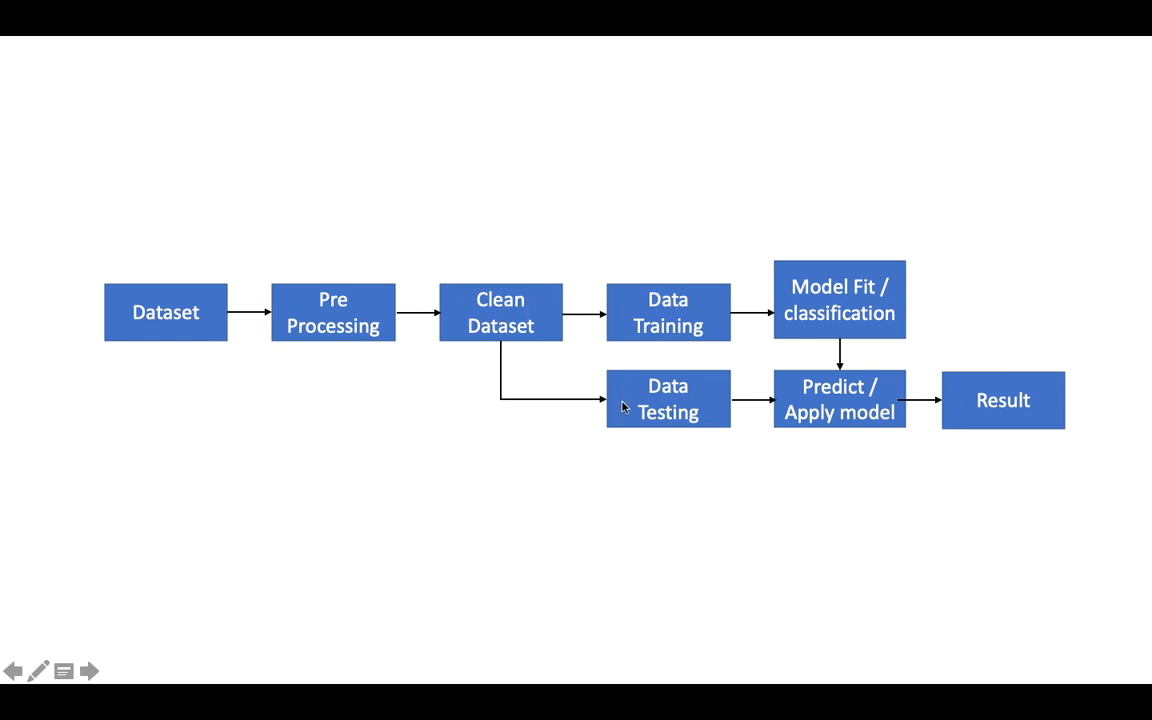
{"action": "key", "text": "ctrl+Left"}
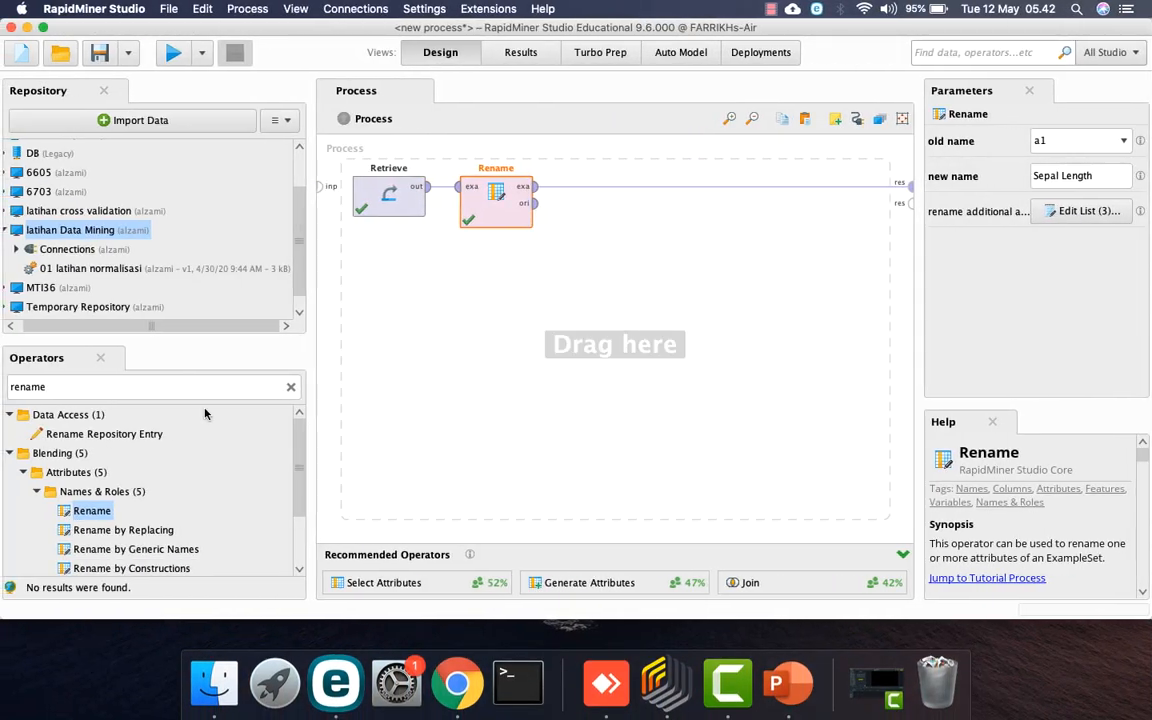
{"action": "left_click", "coordinate": [290, 388]}
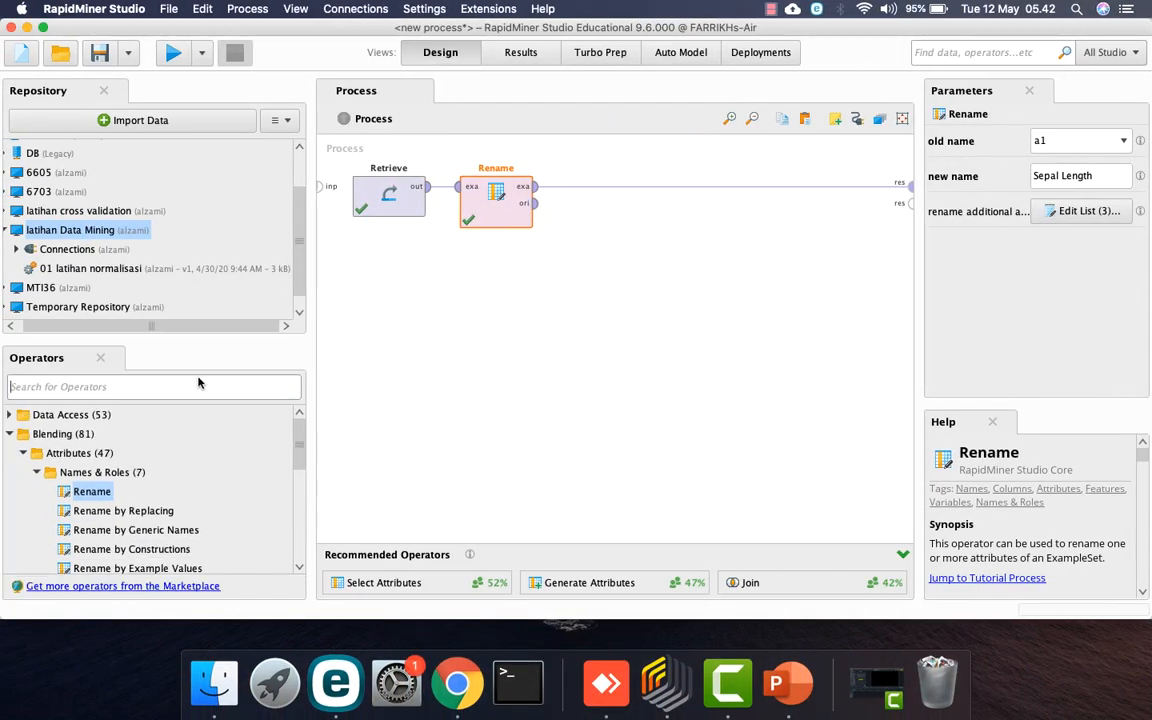
{"action": "type", "text": "split"}
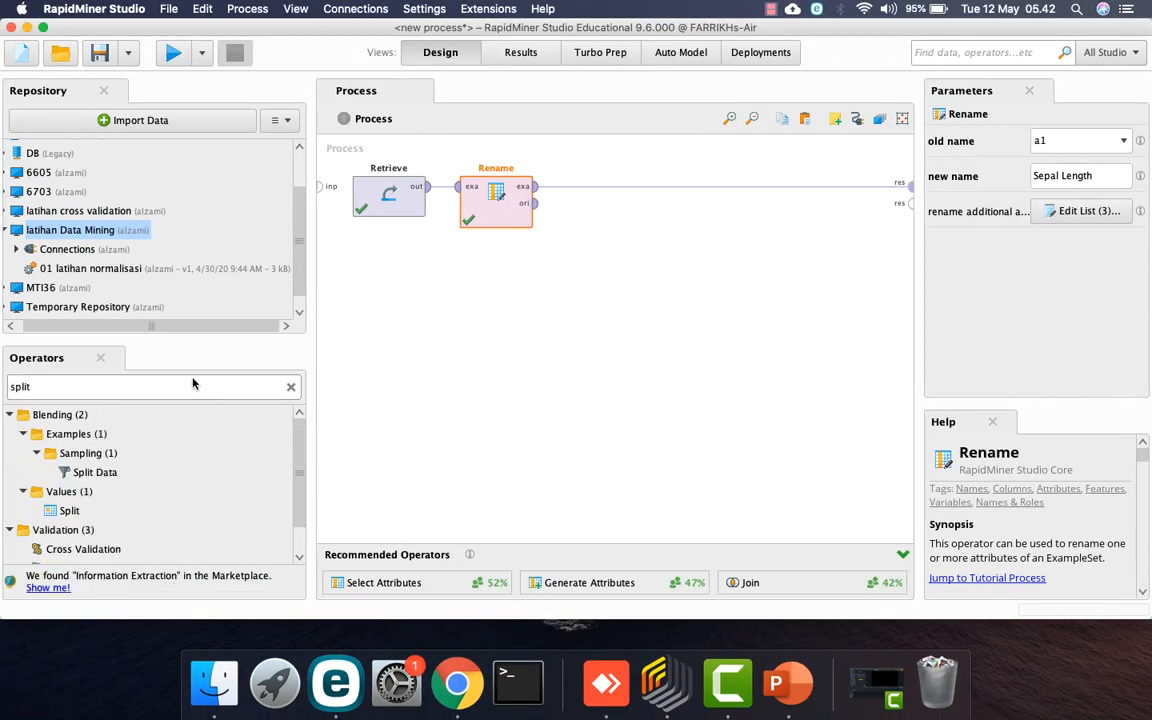
{"action": "left_click_drag", "start_coordinate": [110, 470], "coordinate": [113, 468]}
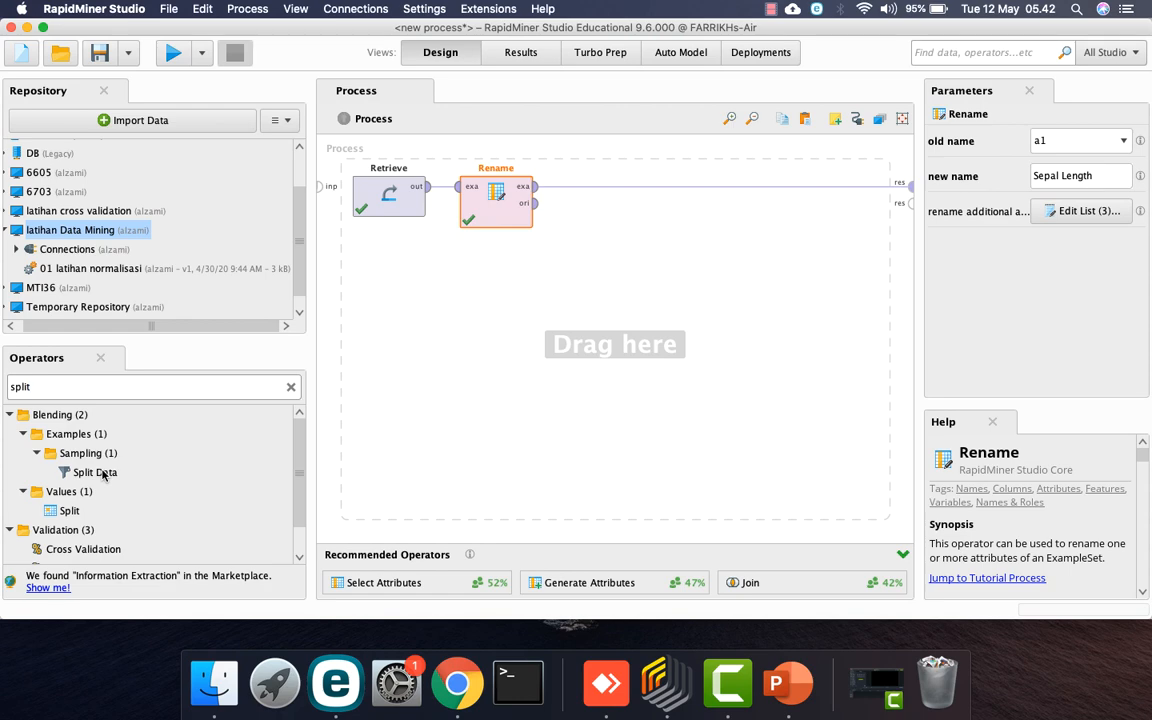
{"action": "left_click_drag", "start_coordinate": [91, 478], "coordinate": [627, 194]}
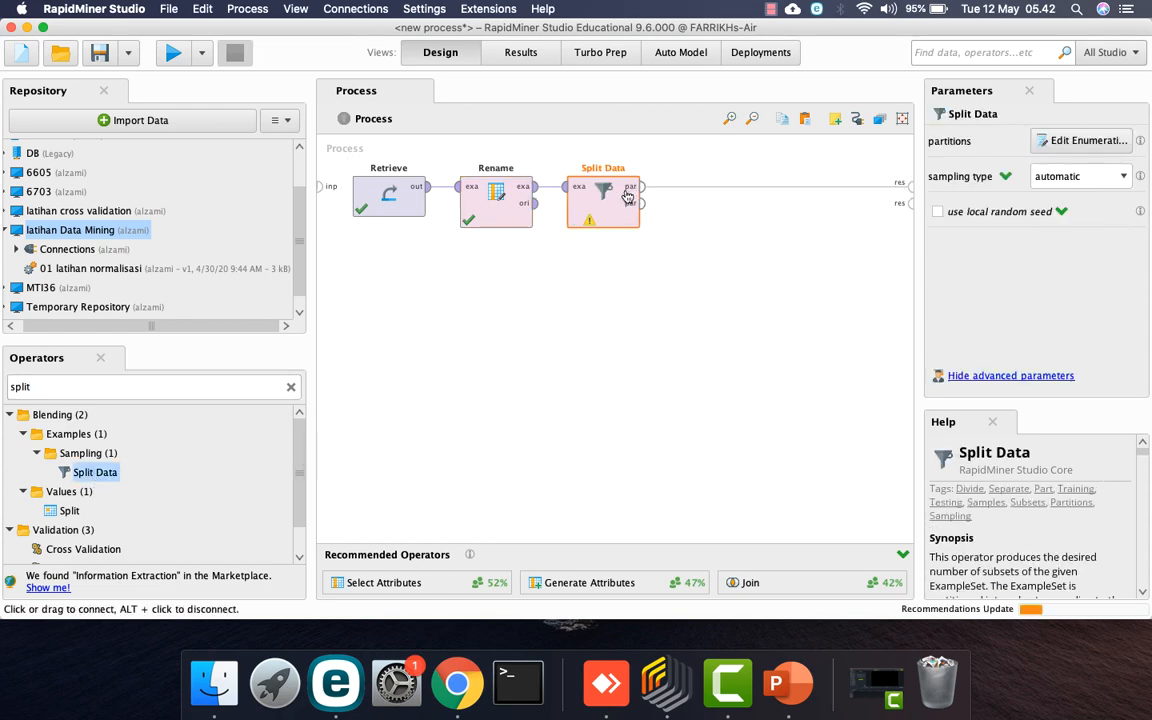
Define two Split Data partitions with ratios 0.7 and 0.3, and run the process
{"action": "left_click", "coordinate": [1088, 141]}
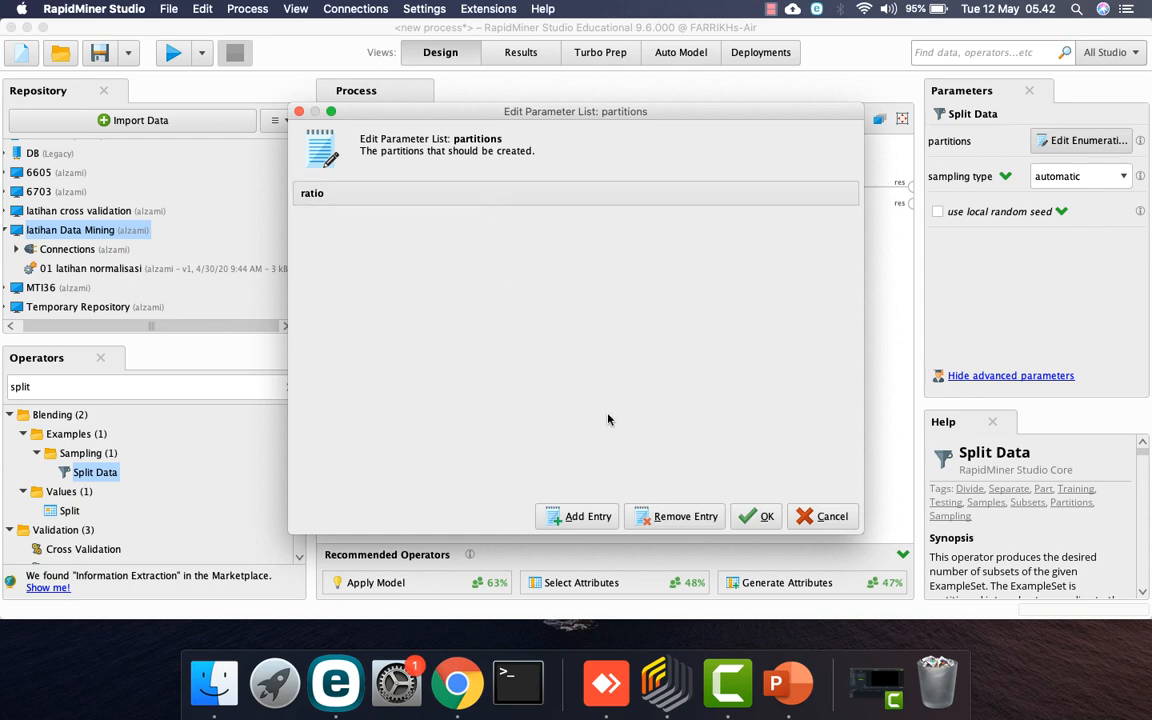
{"action": "left_click", "coordinate": [584, 518]}
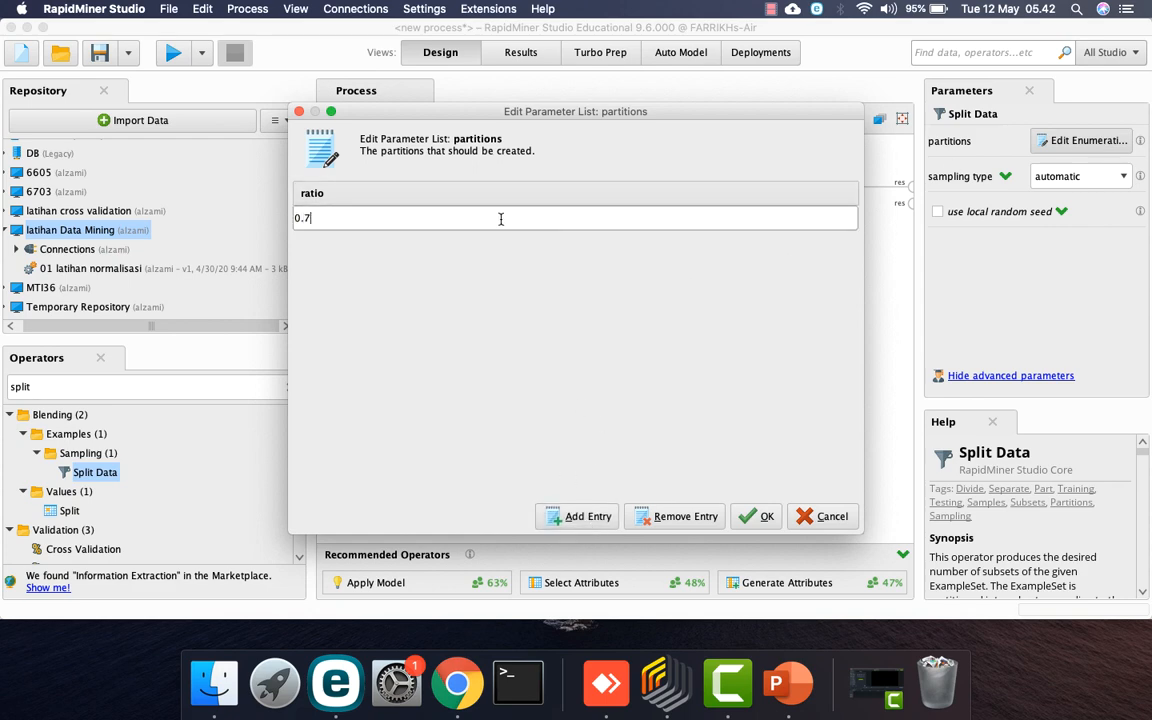
{"action": "left_click", "coordinate": [580, 517]}
{"action": "type", "text": "0.3"}
{"action": "left_click", "coordinate": [757, 516]}
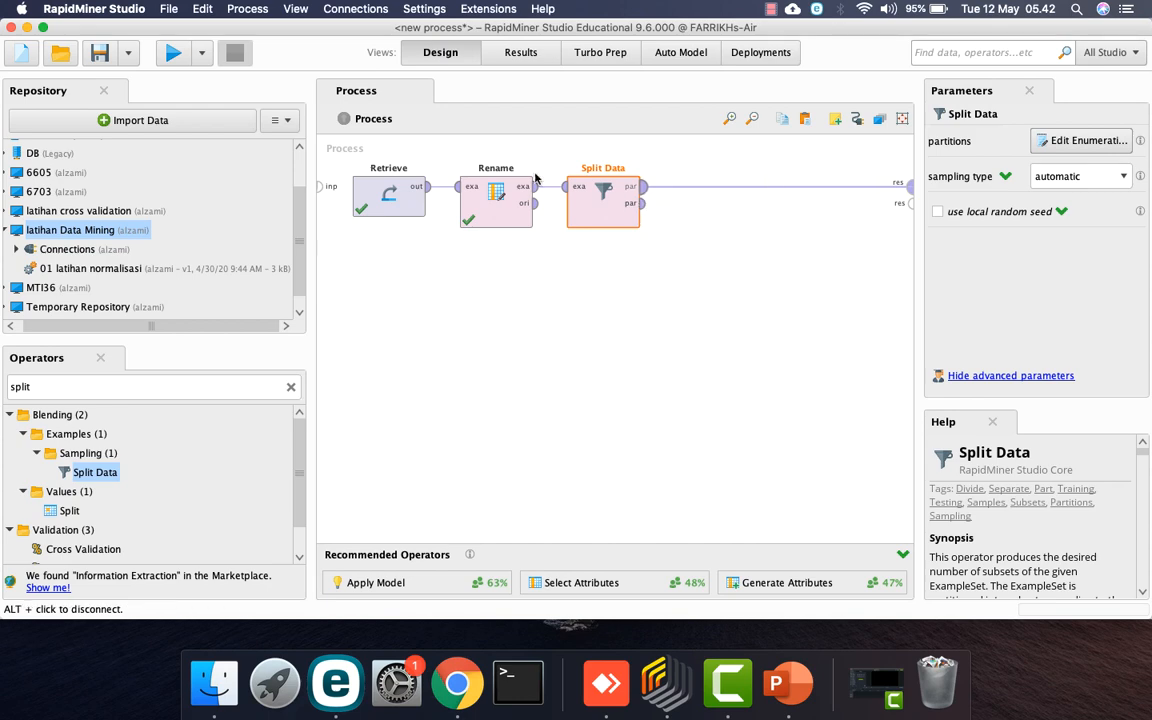
{"action": "left_click", "coordinate": [177, 57]}
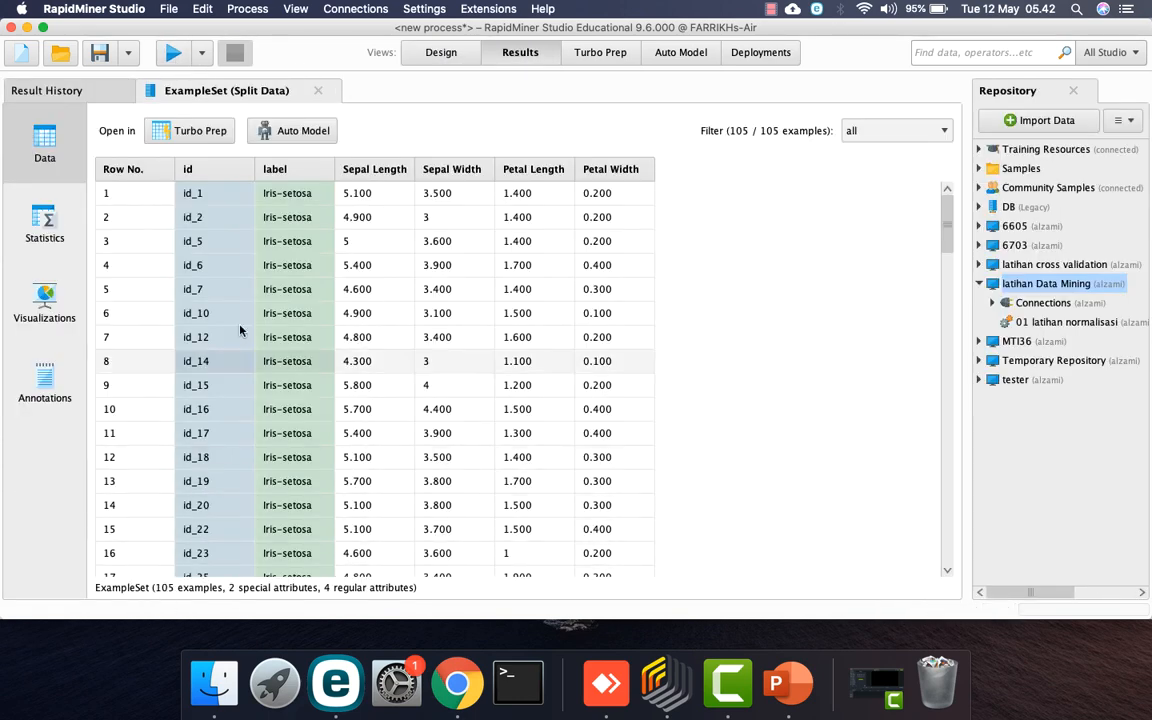
Connect the second Split Data partition output to the free result port and rerun the process
{"action": "left_click", "coordinate": [417, 58]}
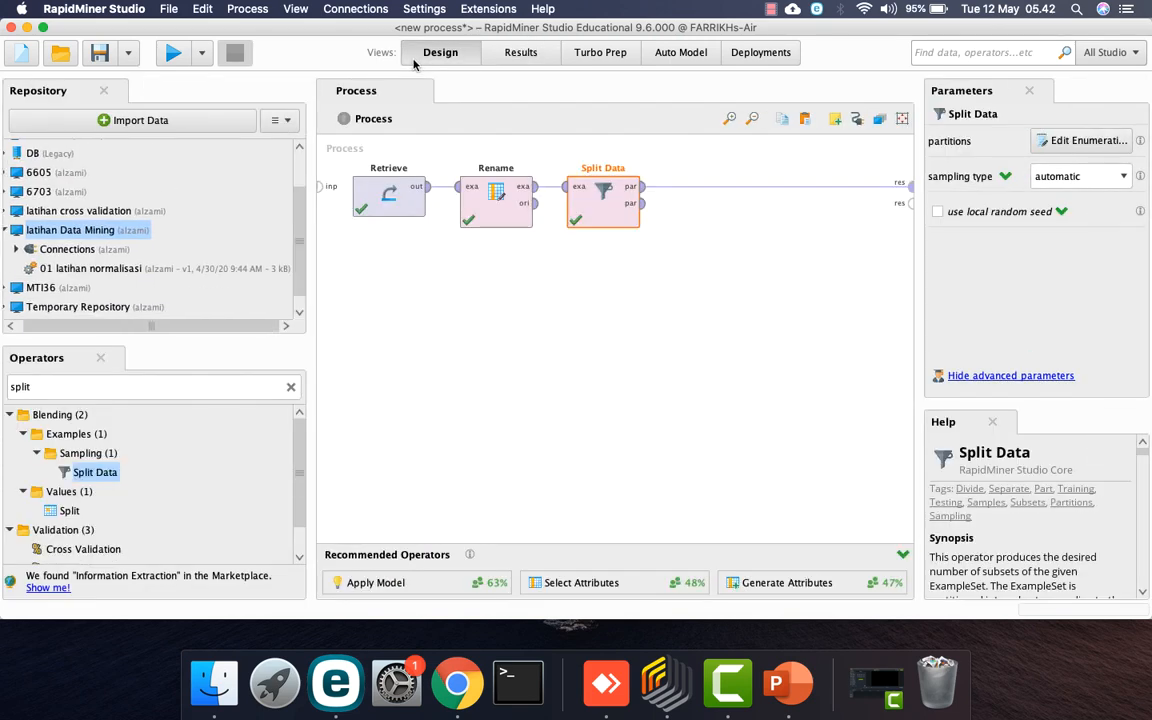
{"action": "left_click", "coordinate": [645, 204]}
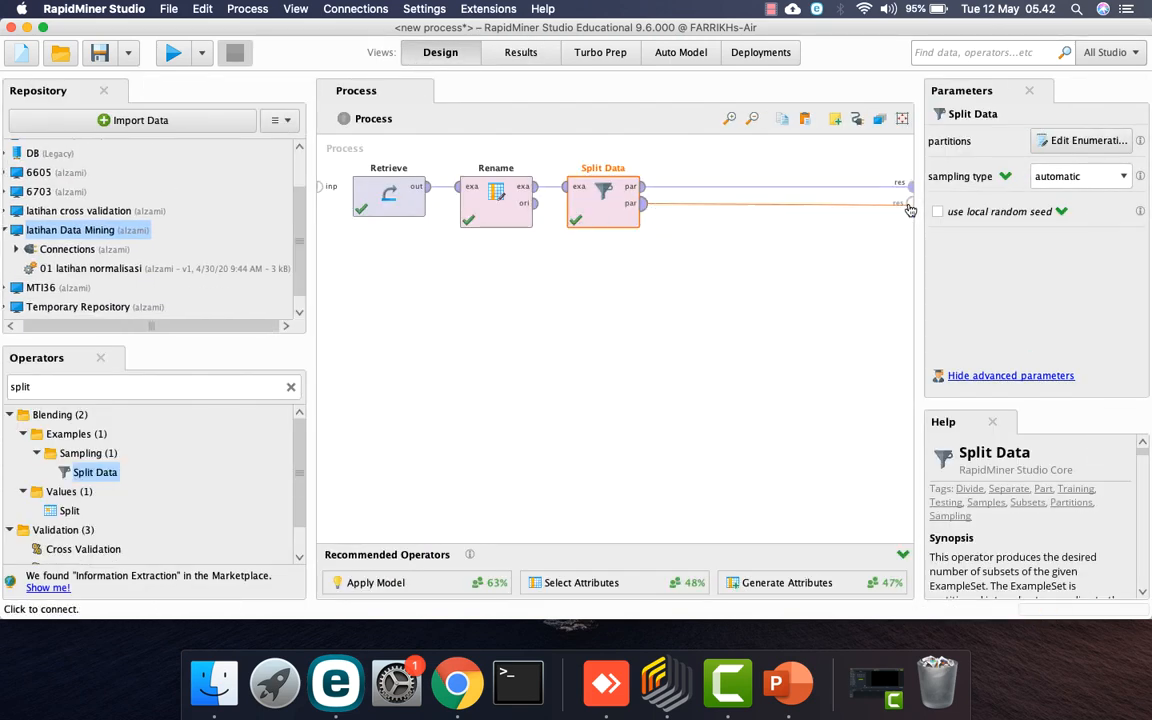
{"action": "left_click", "coordinate": [909, 206]}
{"action": "left_click", "coordinate": [170, 52]}
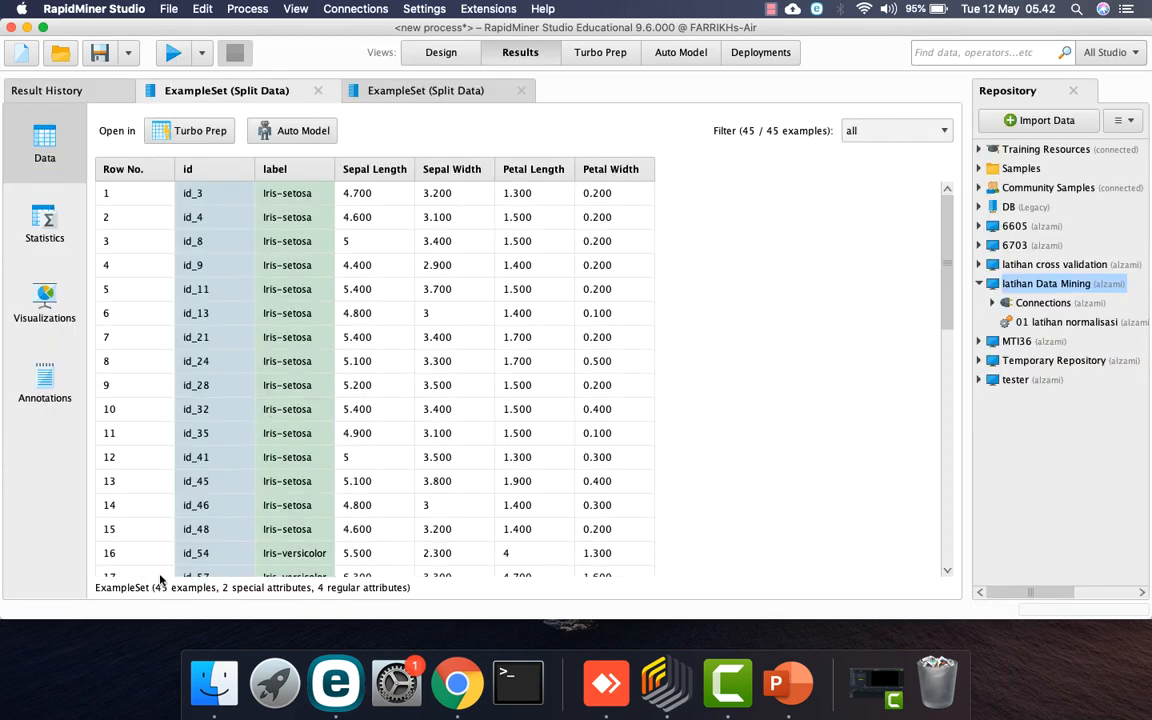
Remove both connections between the Split Data partition outputs and the result ports in the process design
{"action": "left_click", "coordinate": [429, 53]}
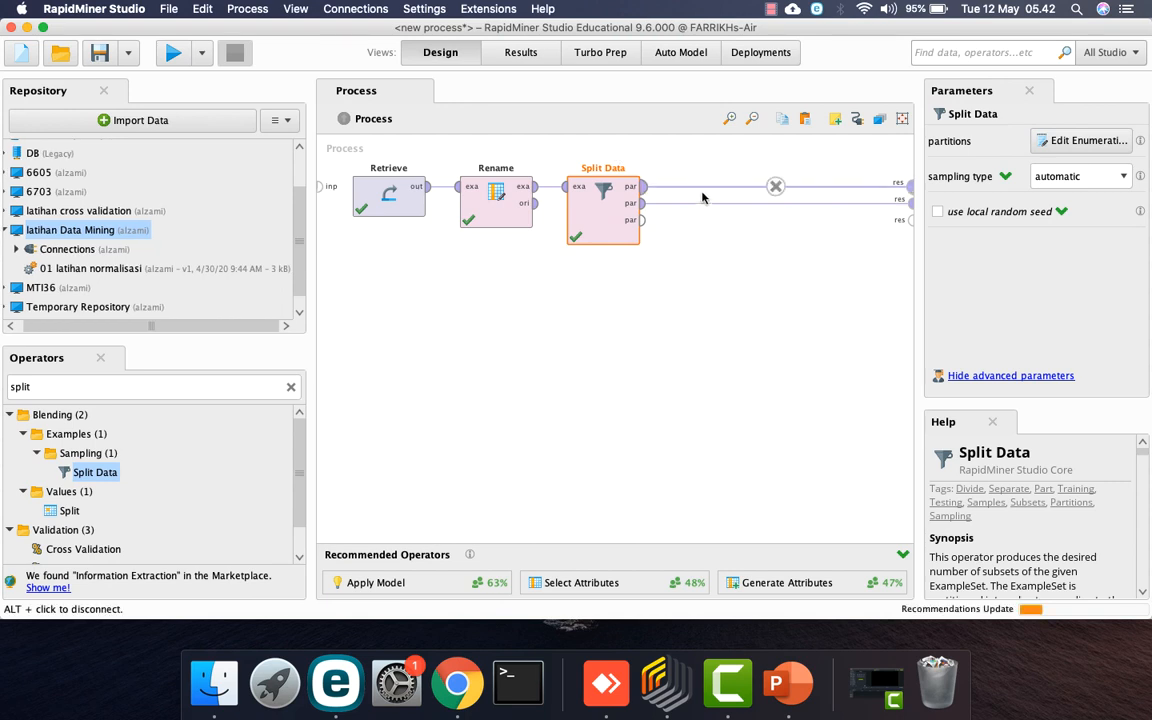
{"action": "left_click", "coordinate": [775, 200], "text": "alt"}
{"action": "left_click", "coordinate": [778, 195], "text": "alt"}
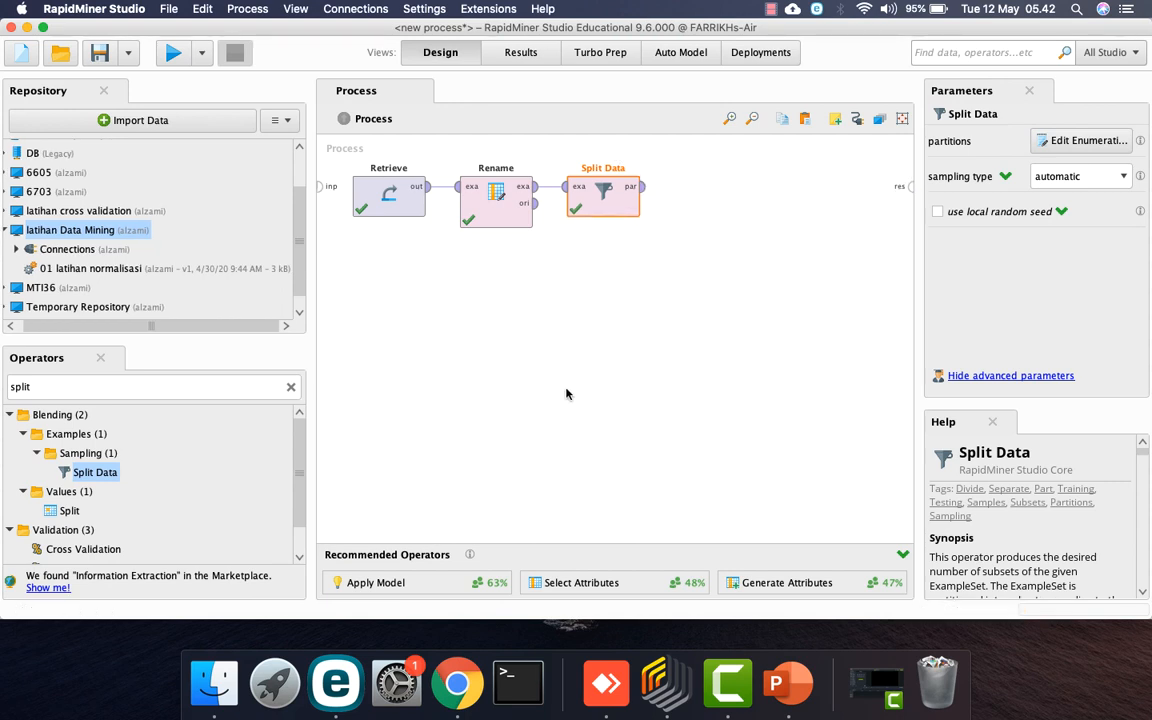
Add a Rule Induction operator beside Split Data and connect the first partition output to its training input
{"action": "key", "text": "ctrl+Right"}
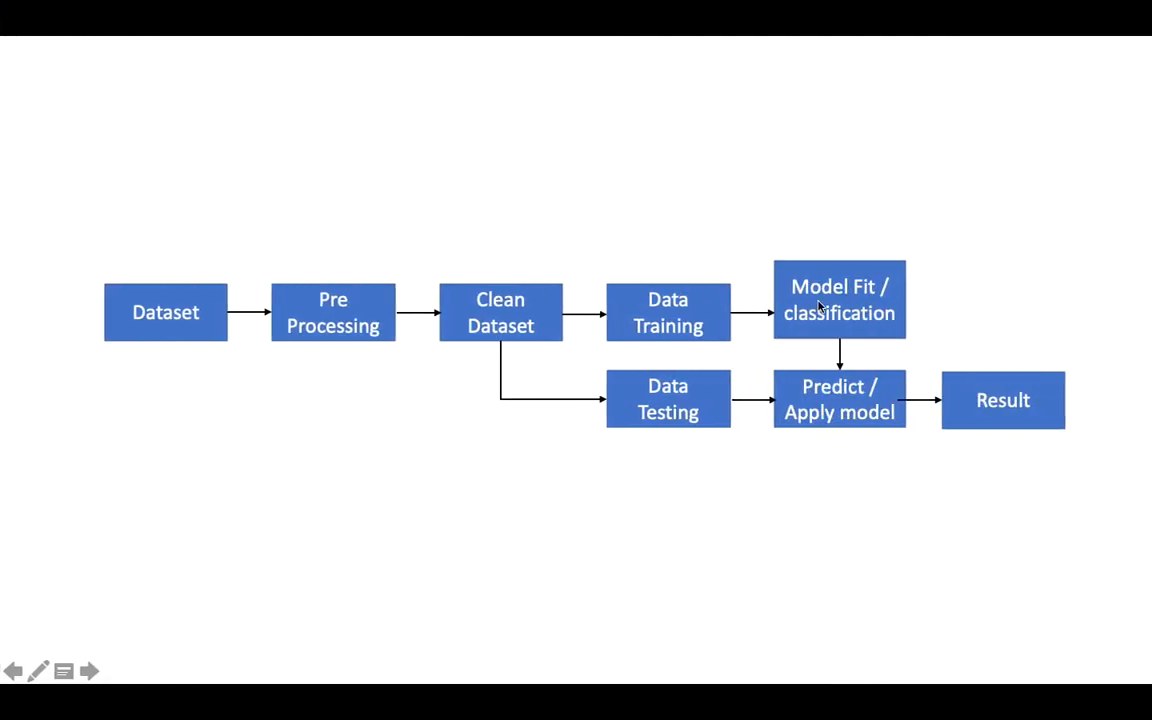
{"action": "key", "text": "ctrl+Left"}
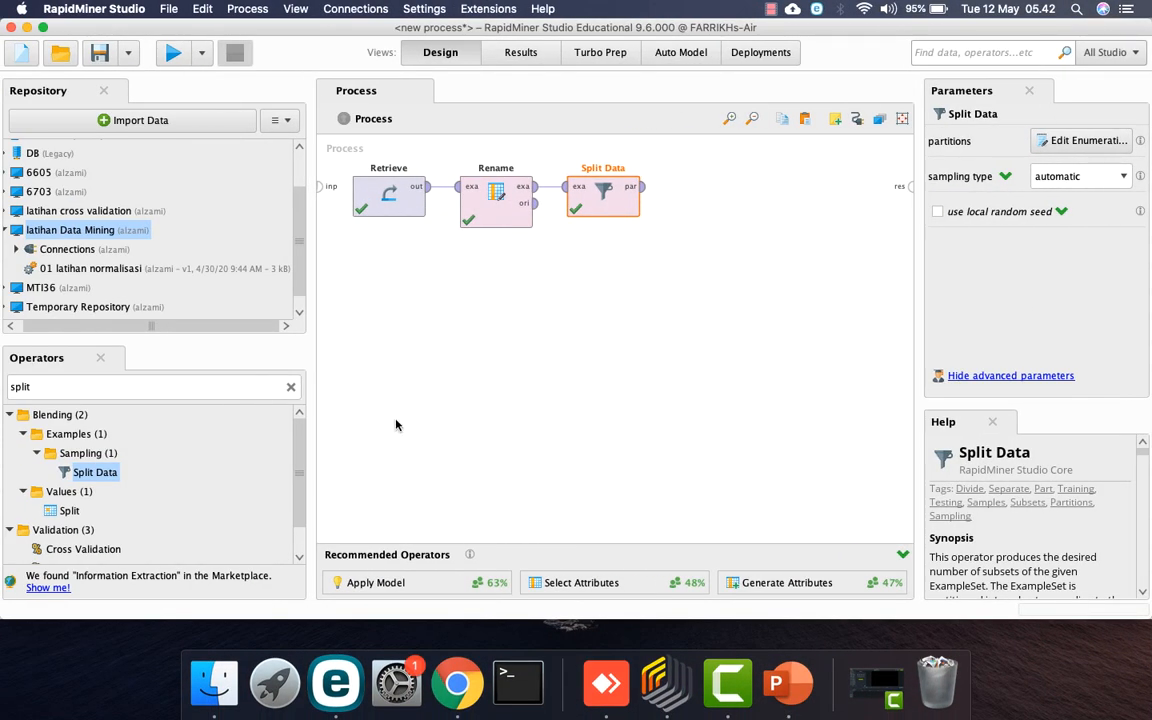
{"action": "left_click", "coordinate": [237, 386]}
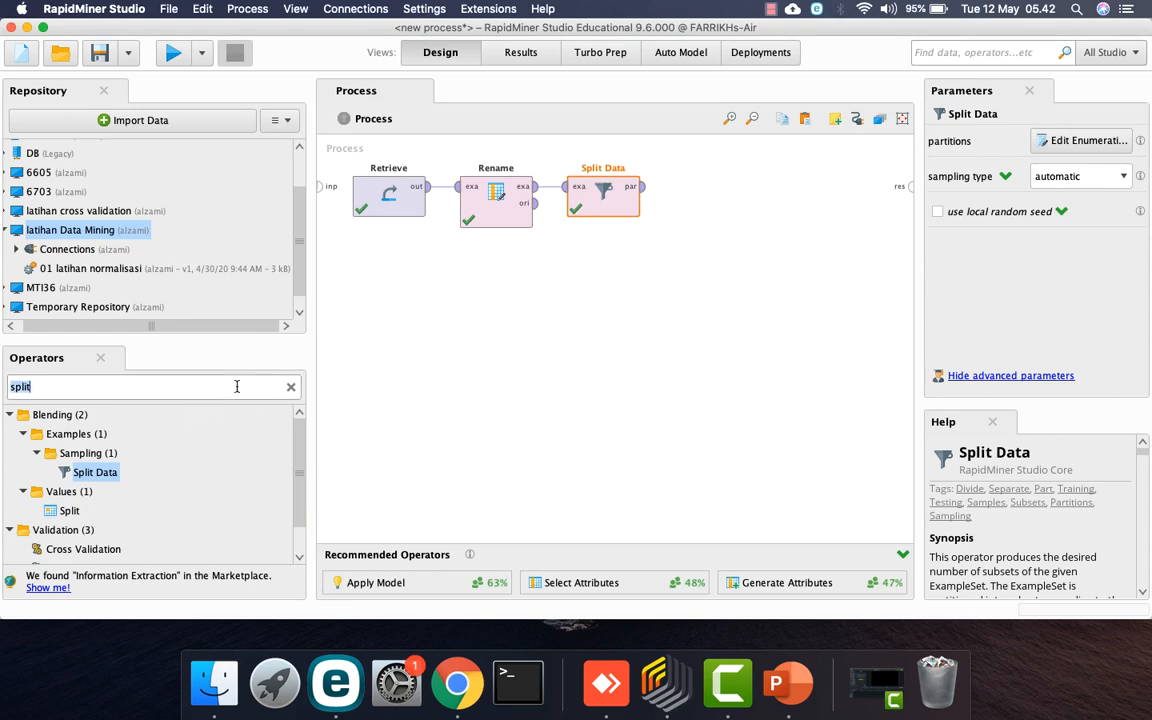
{"action": "type", "text": "rule in"}
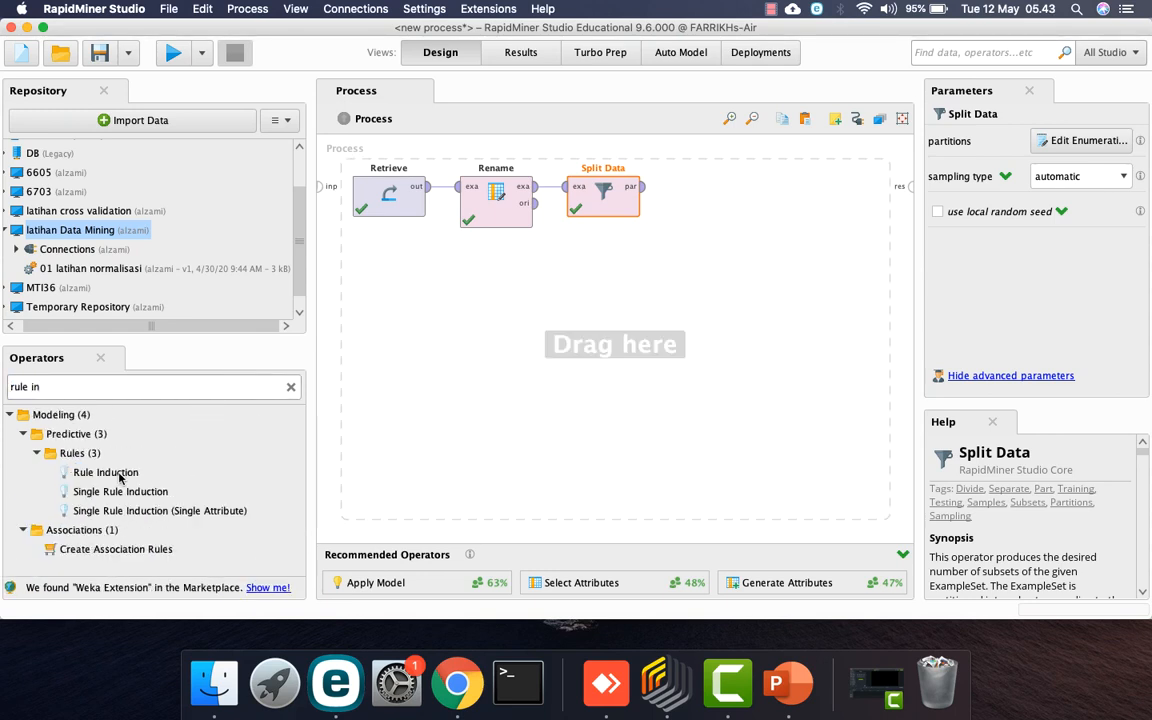
{"action": "left_click_drag", "start_coordinate": [119, 478], "coordinate": [762, 192]}
{"action": "left_click", "coordinate": [636, 194]}
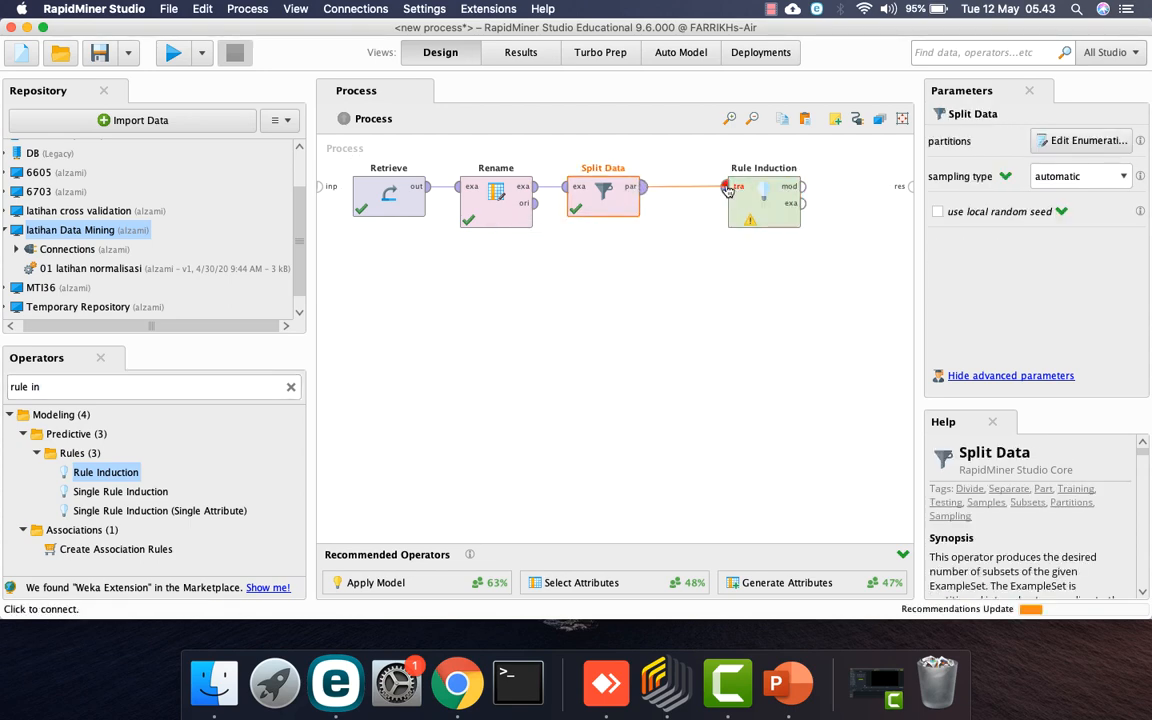
{"action": "left_click", "coordinate": [727, 187]}
{"action": "left_click_drag", "start_coordinate": [765, 205], "coordinate": [712, 205]}
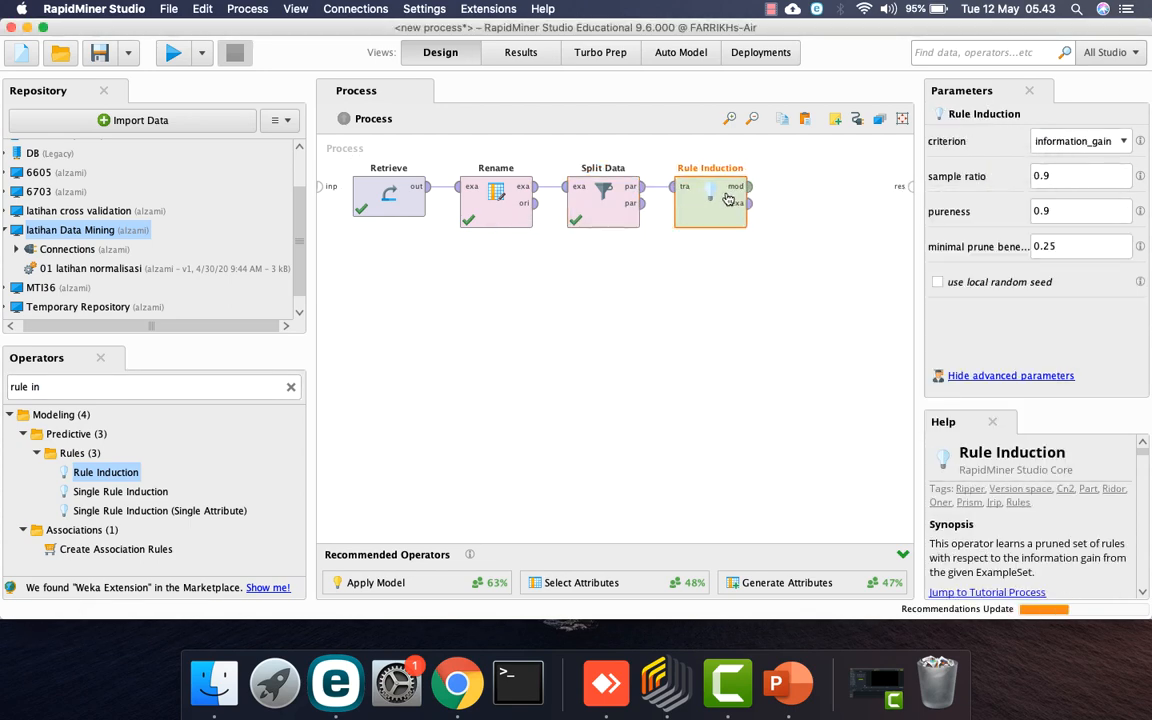
Check the workflow diagram slide and add an Apply Model operator below Rule Induction
{"action": "key", "text": "ctrl+Right"}
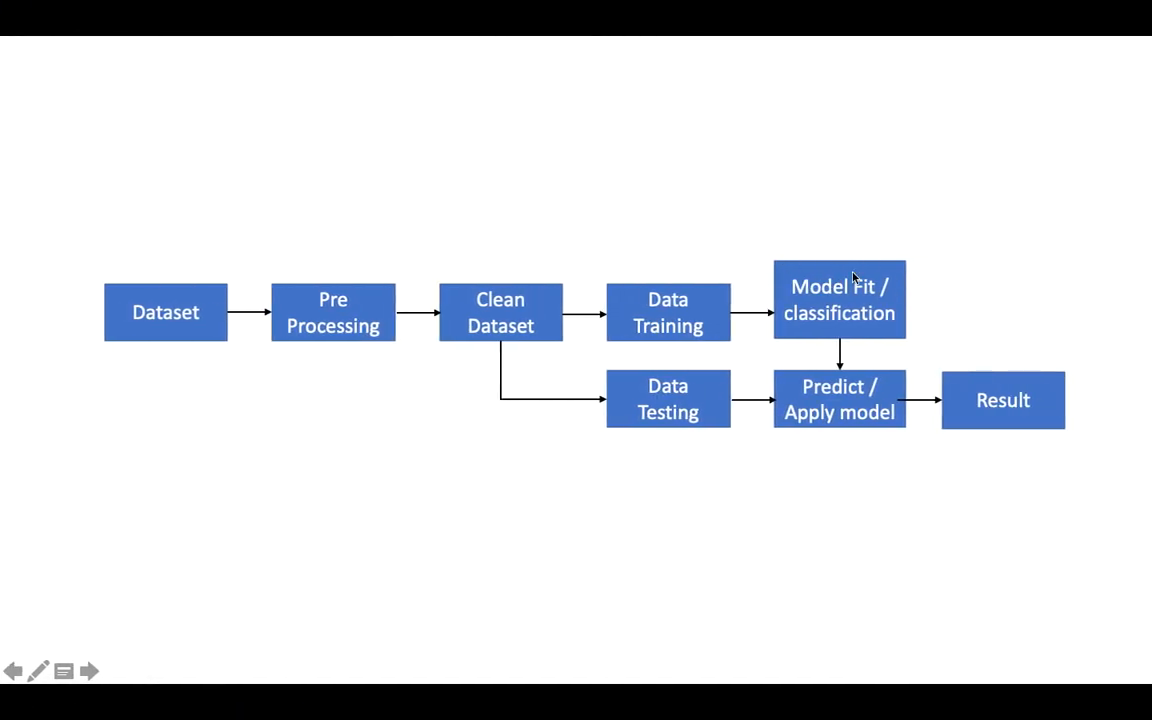
{"action": "key", "text": "ctrl+Left"}
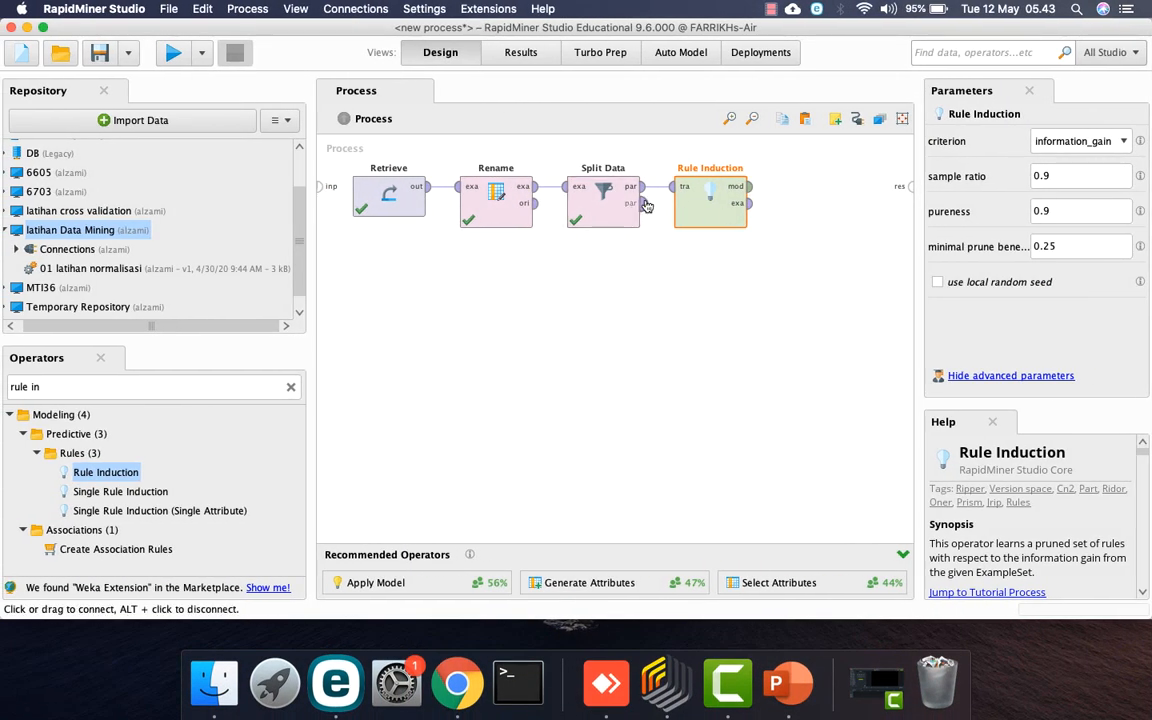
{"action": "key", "text": "ctrl+Right"}
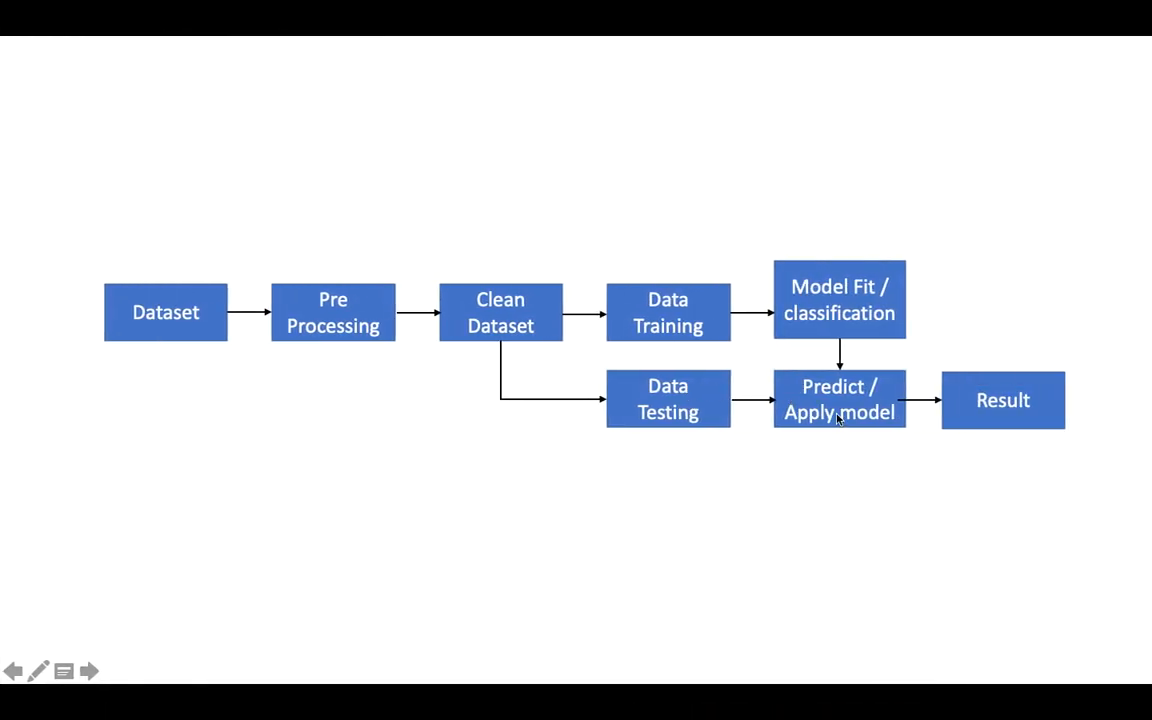
{"action": "key", "text": "ctrl+Left"}
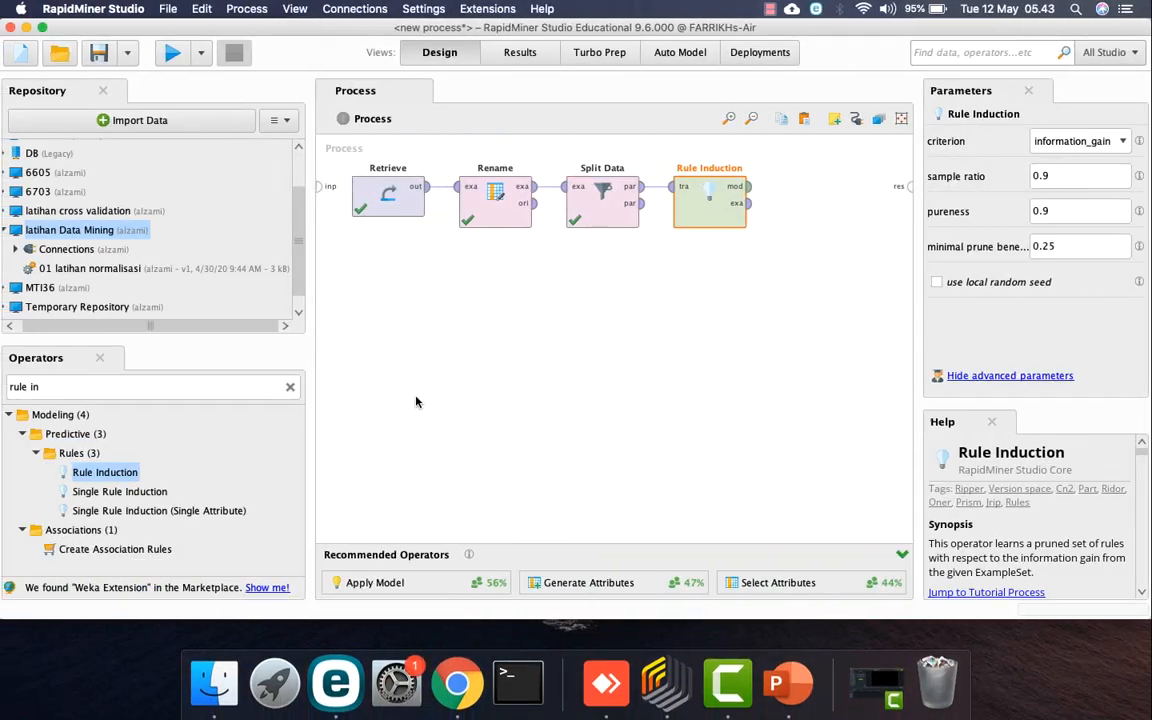
{"action": "left_click", "coordinate": [290, 388]}
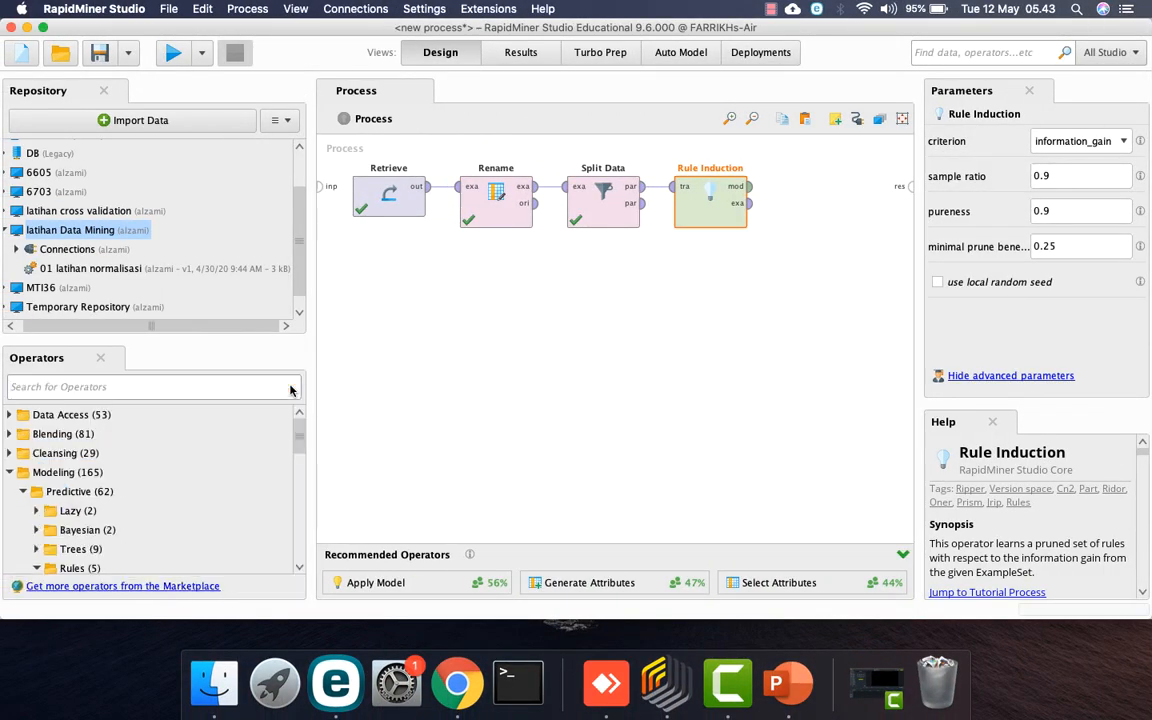
{"action": "type", "text": "apply mo"}
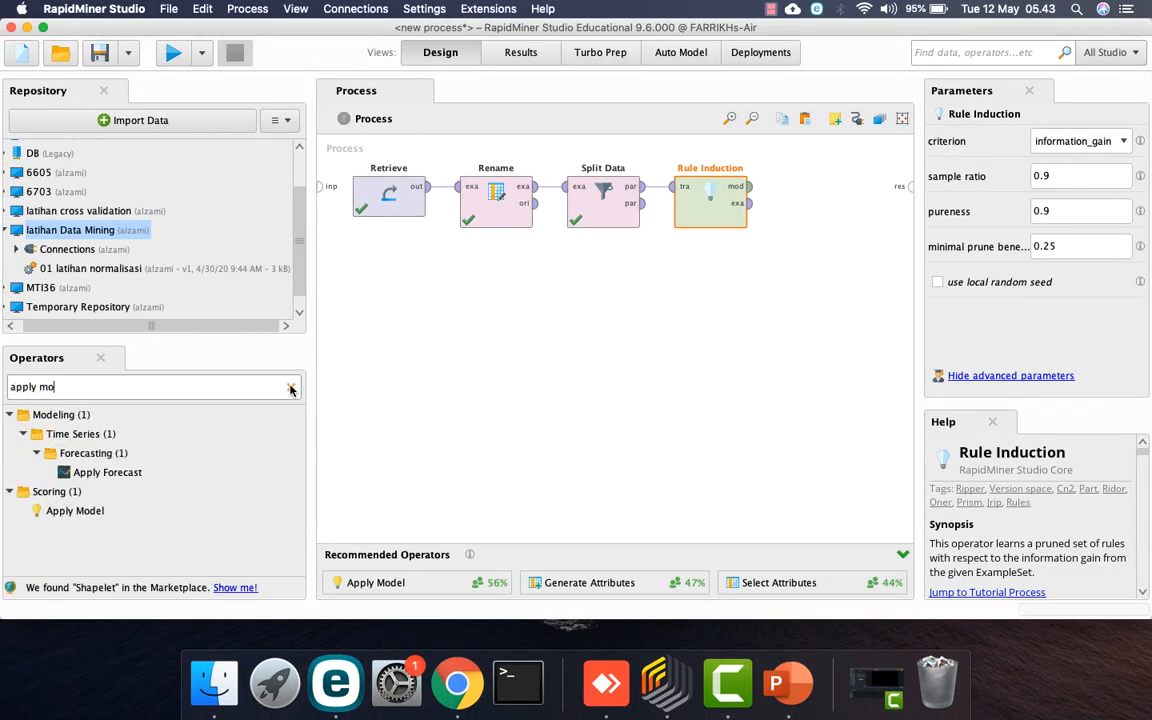
{"action": "left_click_drag", "start_coordinate": [80, 510], "coordinate": [748, 288]}
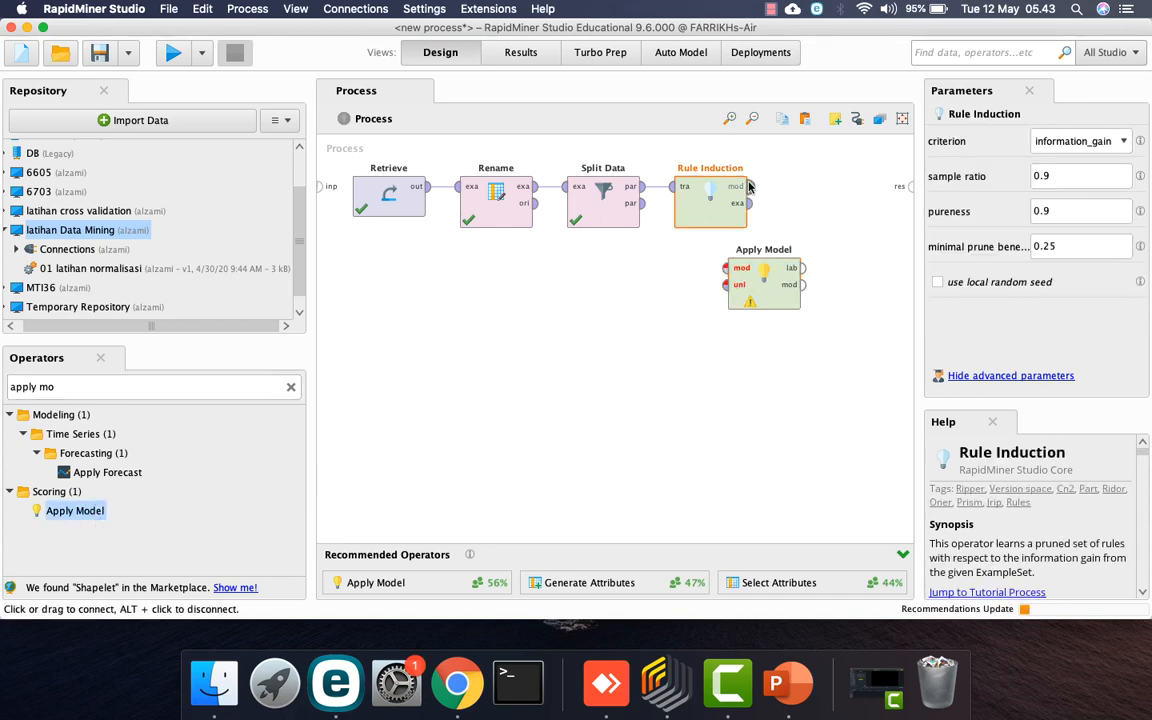
Connect the Rule Induction model output and the second Split Data partition output to the Apply Model inputs
{"action": "left_click", "coordinate": [748, 188]}
{"action": "left_click", "coordinate": [727, 268]}
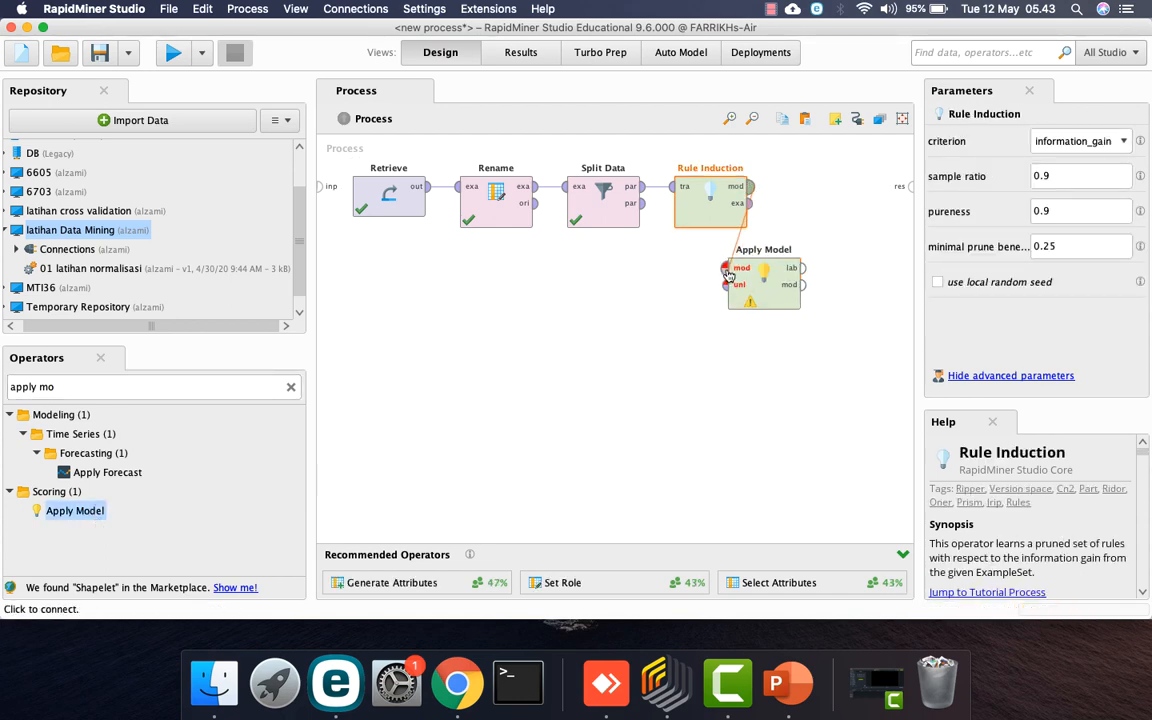
{"action": "left_click", "coordinate": [642, 206]}
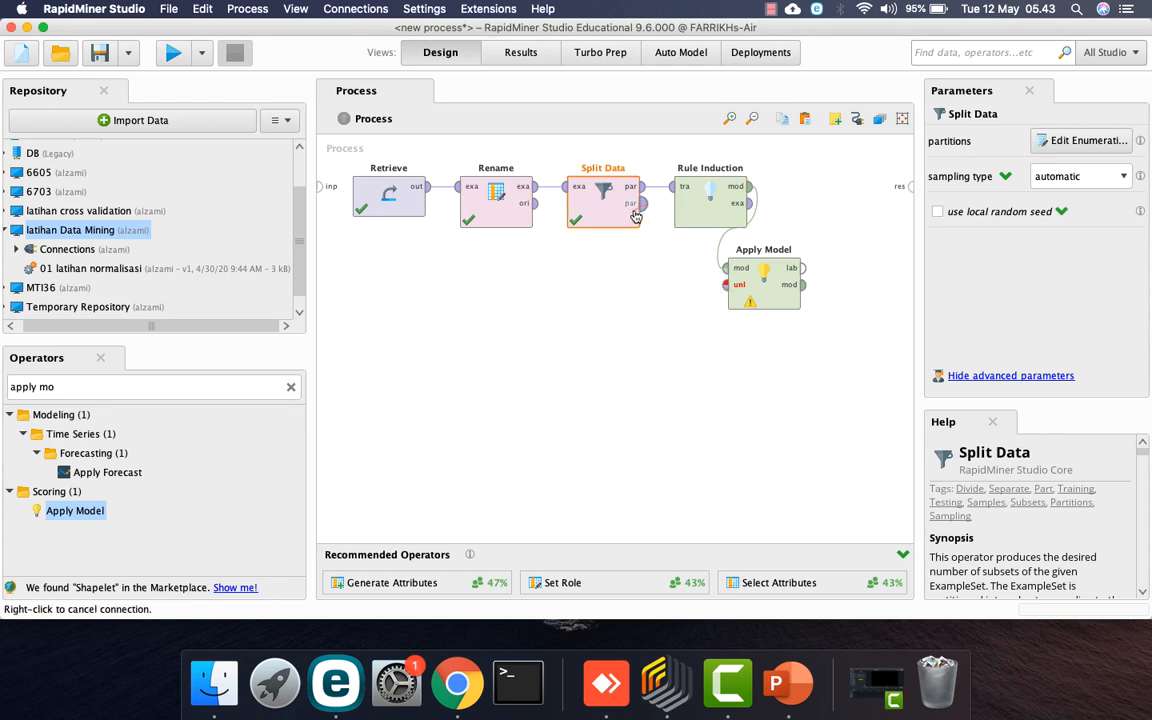
{"action": "left_click", "coordinate": [726, 285]}
{"action": "left_click_drag", "start_coordinate": [763, 285], "coordinate": [817, 285]}
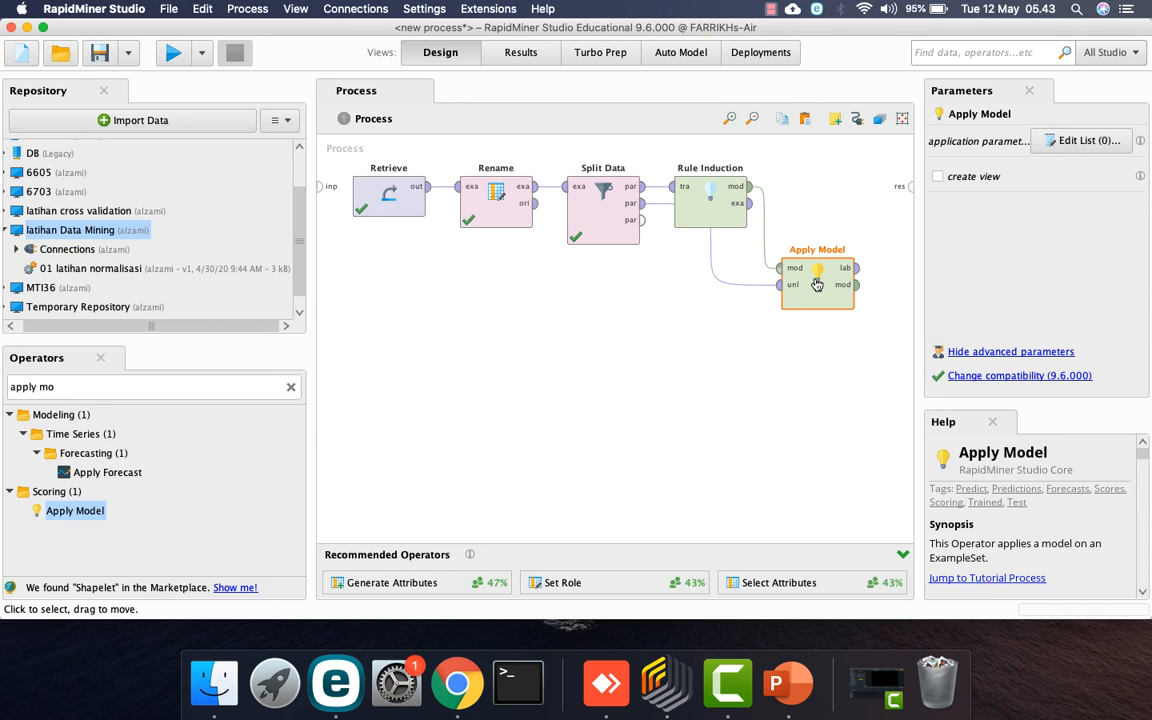
Find the Performance (Classification) operator and place it beyond Apply Model, level with Rule Induction
{"action": "key", "text": "ctrl+Right"}
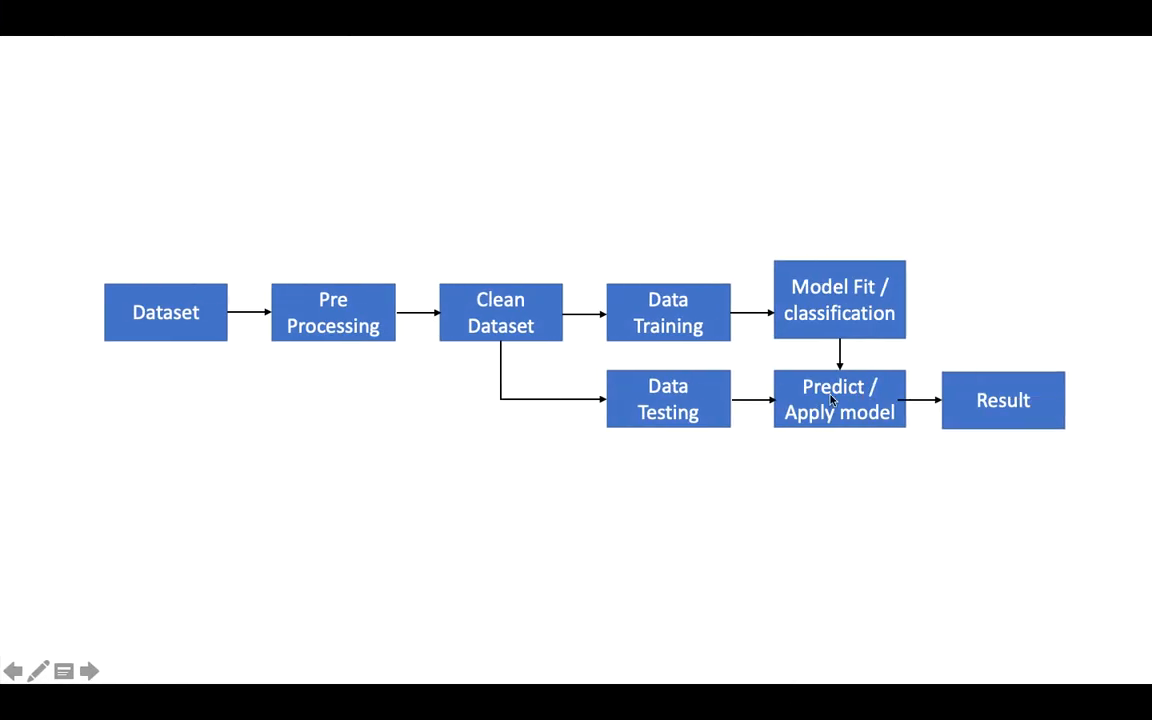
{"action": "key", "text": "ctrl+Left"}
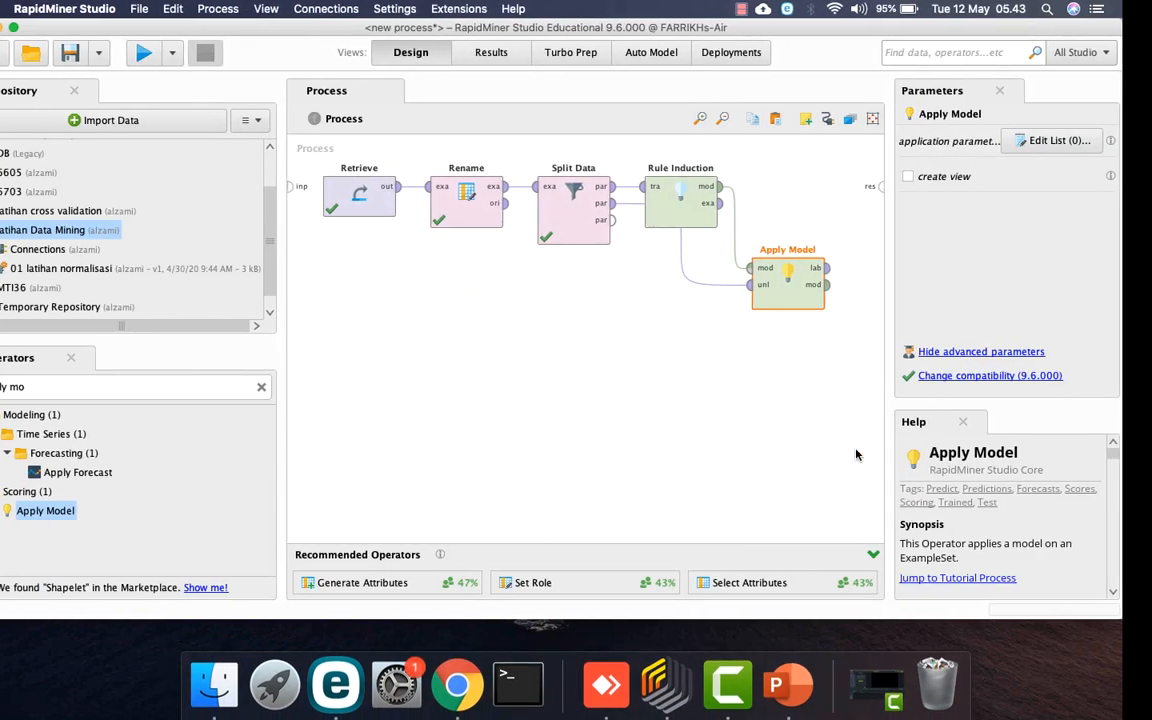
{"action": "triple_click", "coordinate": [138, 387]}
{"action": "type", "text": "perform"}
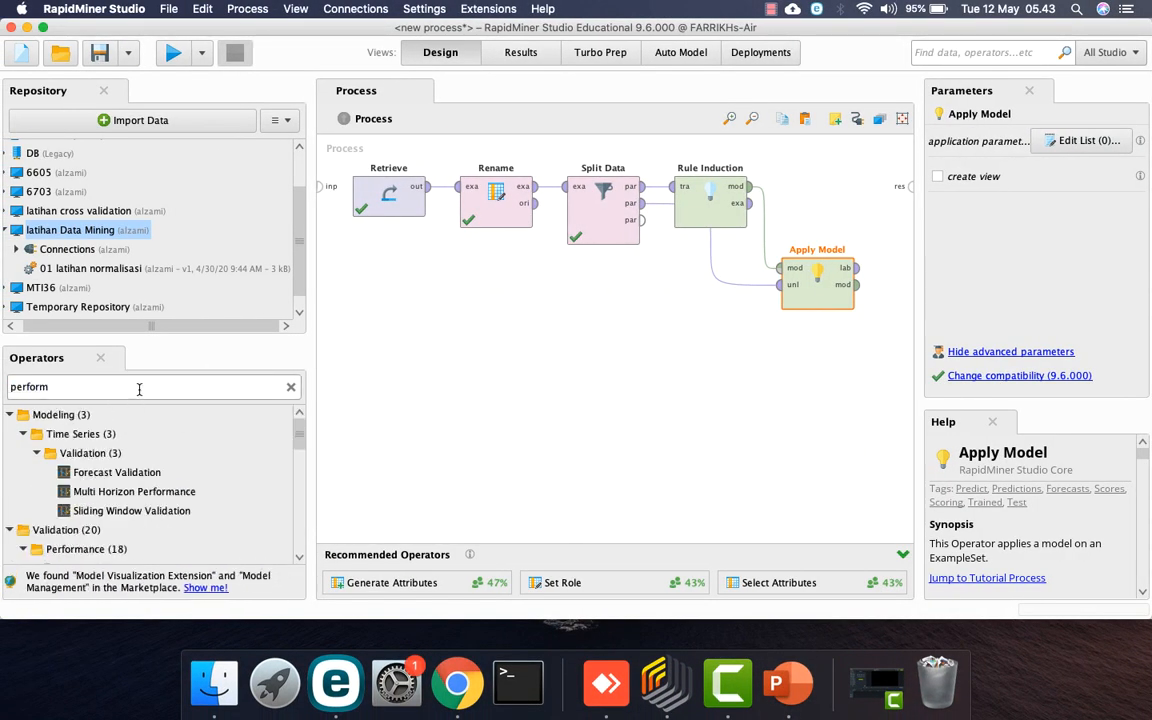
{"action": "left_click", "coordinate": [297, 560]}
{"action": "scroll", "coordinate": [297, 560], "scroll_direction": "down", "scroll_amount": 5}
{"action": "left_click_drag", "start_coordinate": [140, 468], "coordinate": [173, 495]}
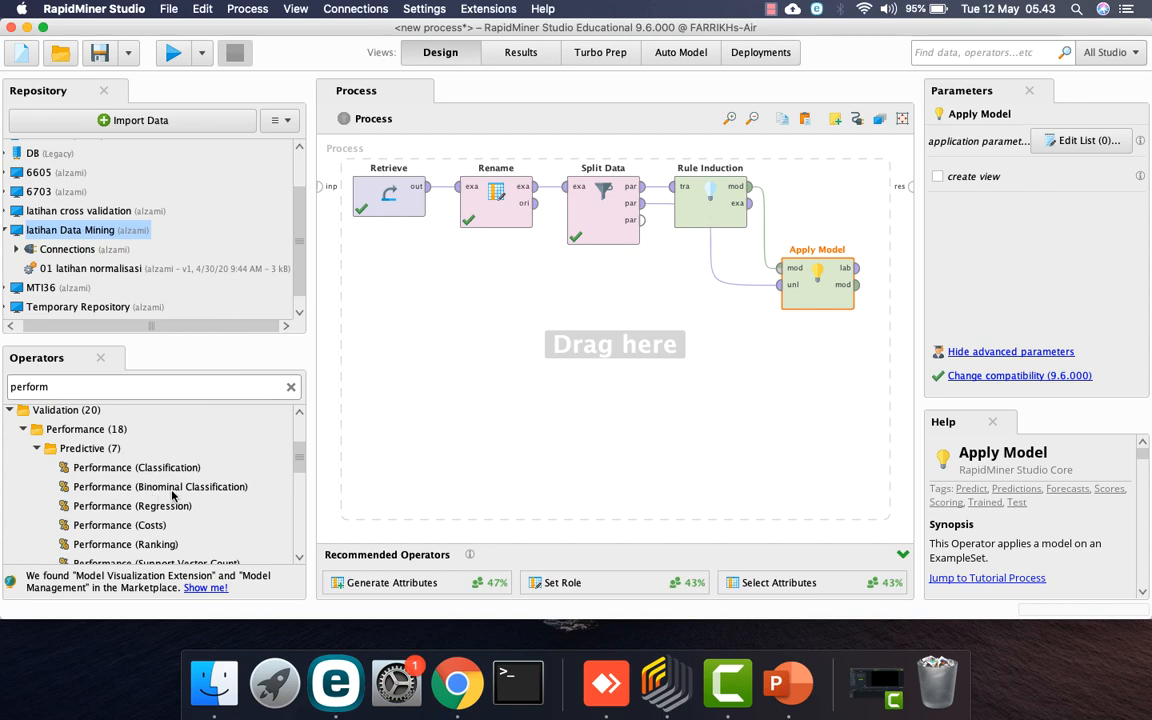
{"action": "left_click_drag", "start_coordinate": [172, 494], "coordinate": [742, 289]}
{"action": "left_click_drag", "start_coordinate": [890, 256], "coordinate": [880, 200]}
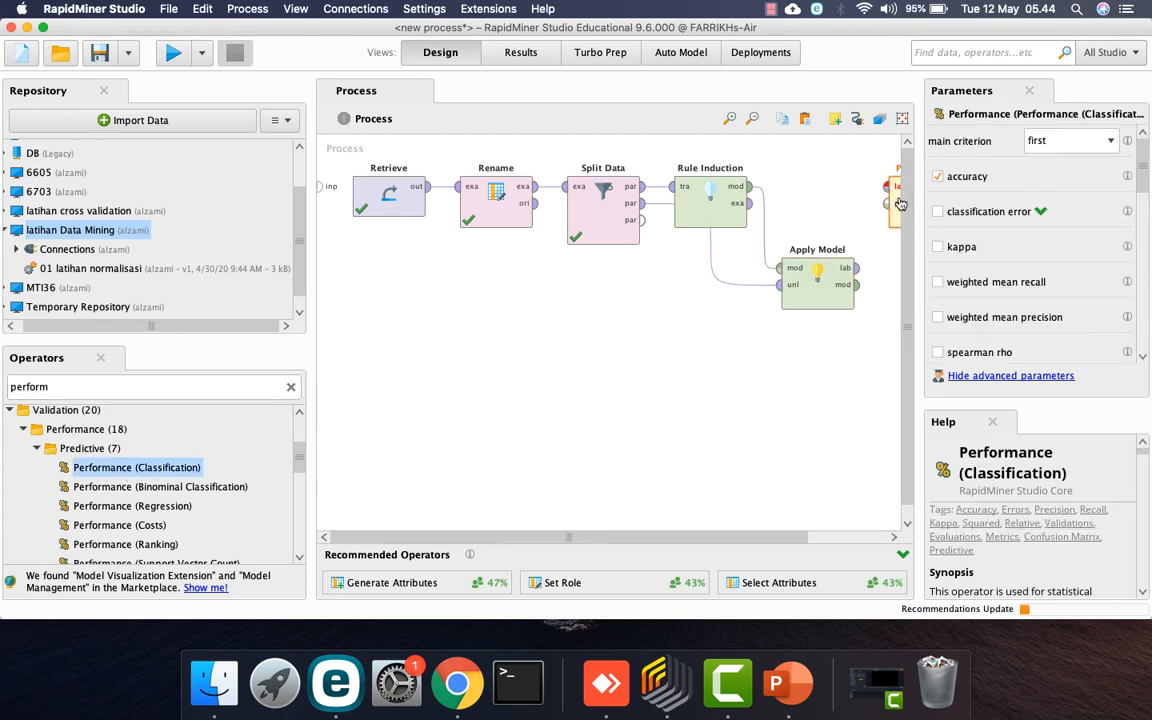
Connect the labelled data output of Apply Model to the labelled data input of Performance
{"action": "left_click_drag", "start_coordinate": [784, 537], "coordinate": [857, 537]}
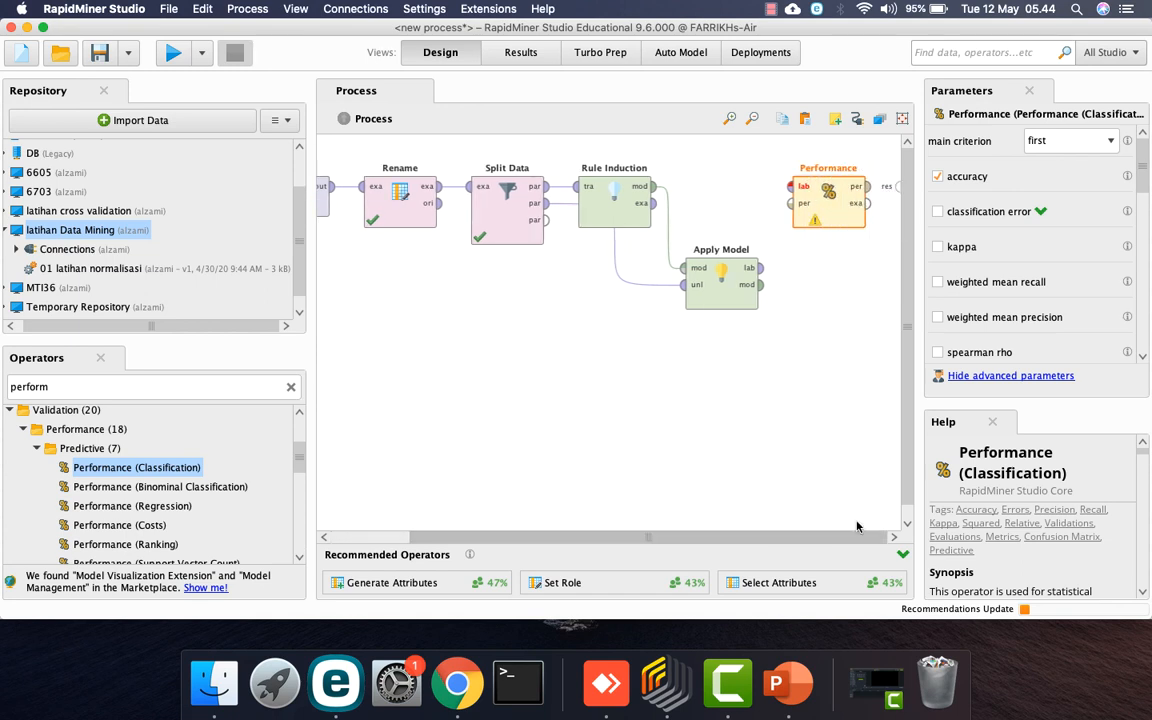
{"action": "left_click", "coordinate": [761, 268]}
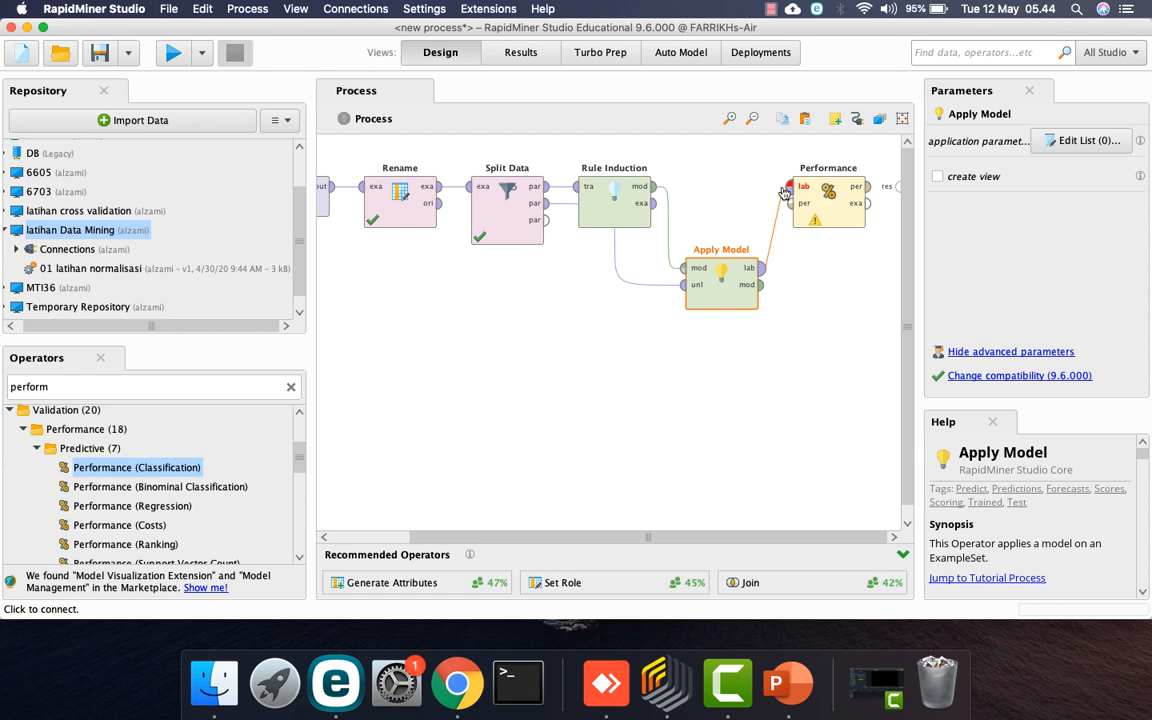
{"action": "left_click", "coordinate": [785, 193]}
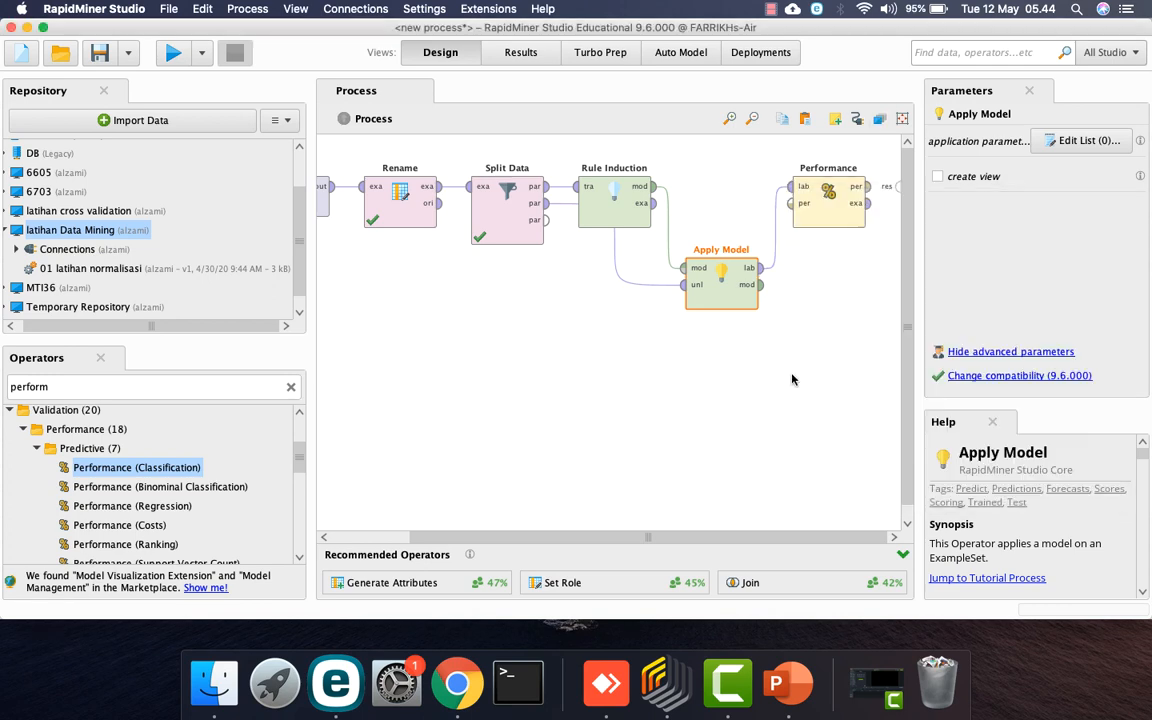
{"action": "left_click", "coordinate": [764, 288]}
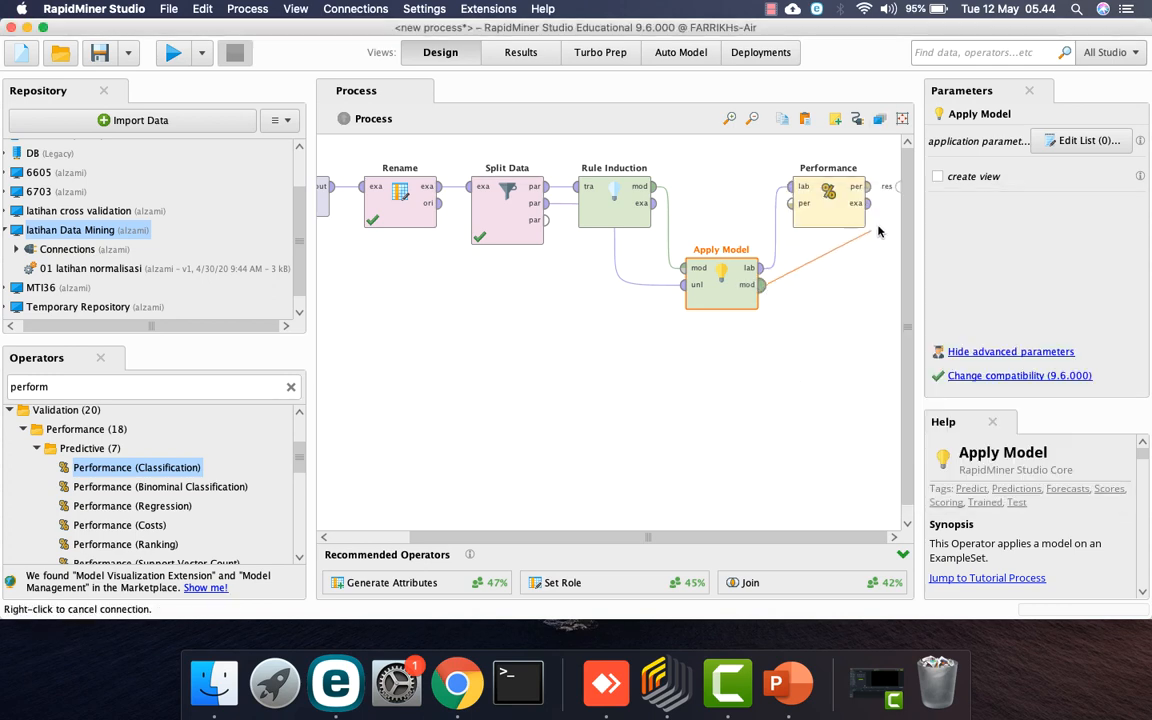
{"action": "left_click", "coordinate": [900, 189]}
{"action": "left_click", "coordinate": [828, 237]}
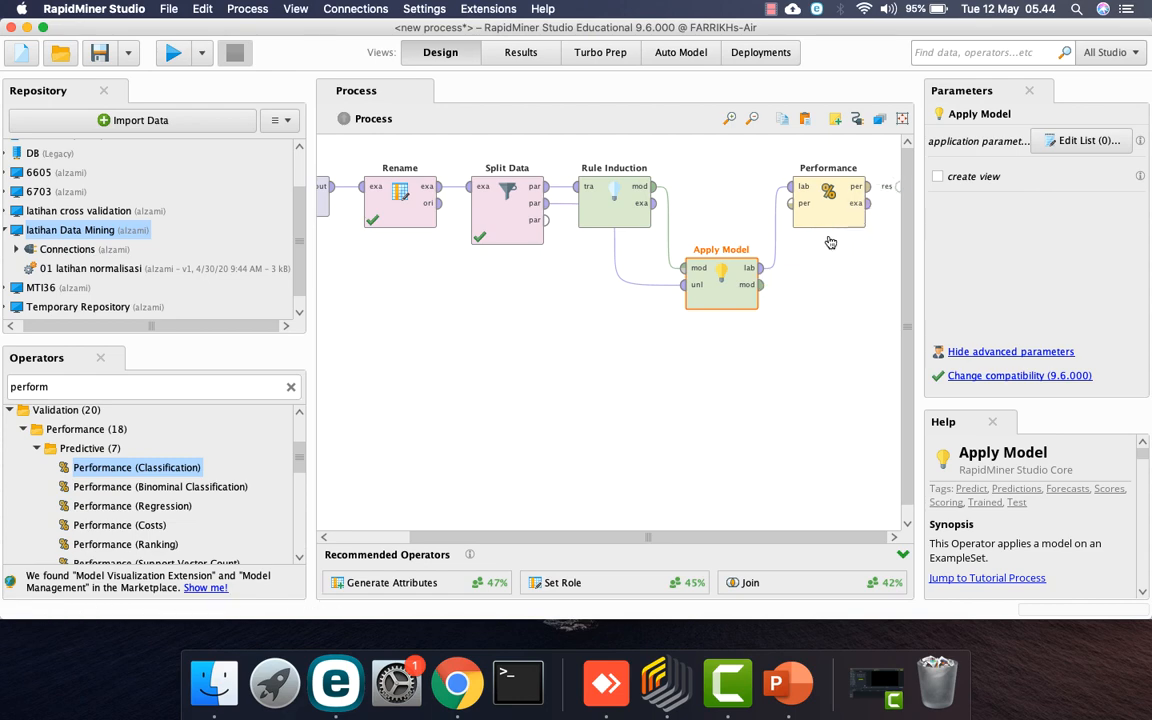
Connect the performance output of Performance to the first result port and run the process
{"action": "left_click", "coordinate": [869, 190]}
{"action": "left_click", "coordinate": [899, 189]}
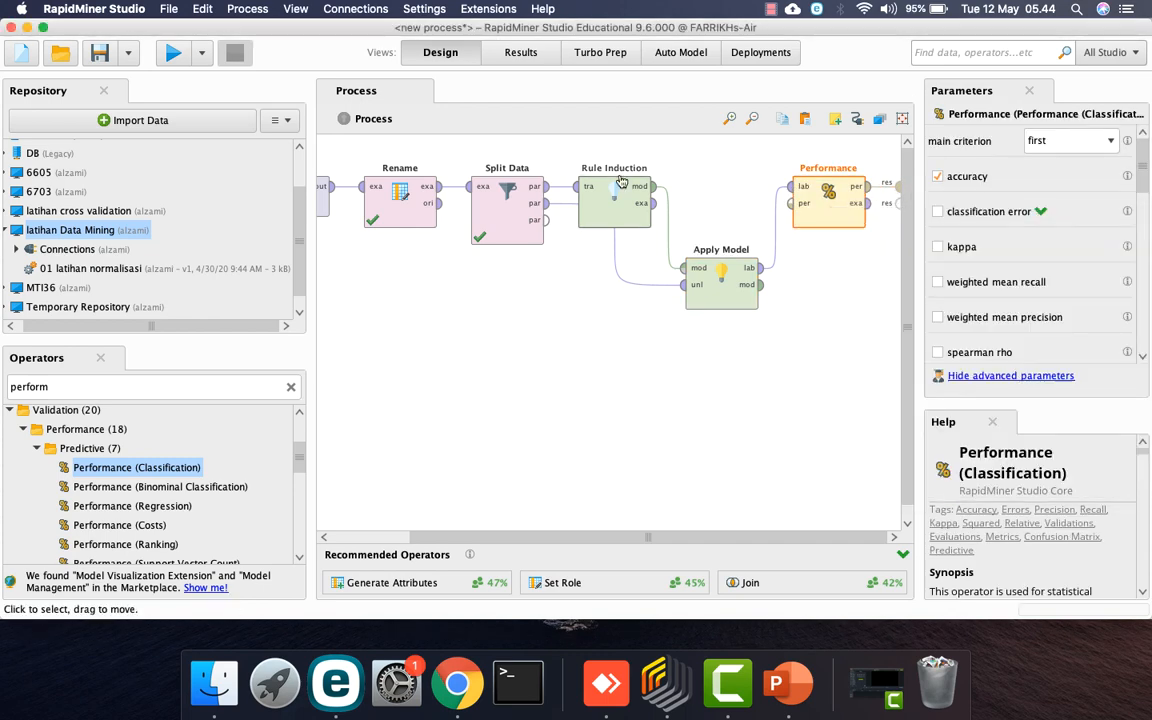
{"action": "left_click", "coordinate": [174, 54]}
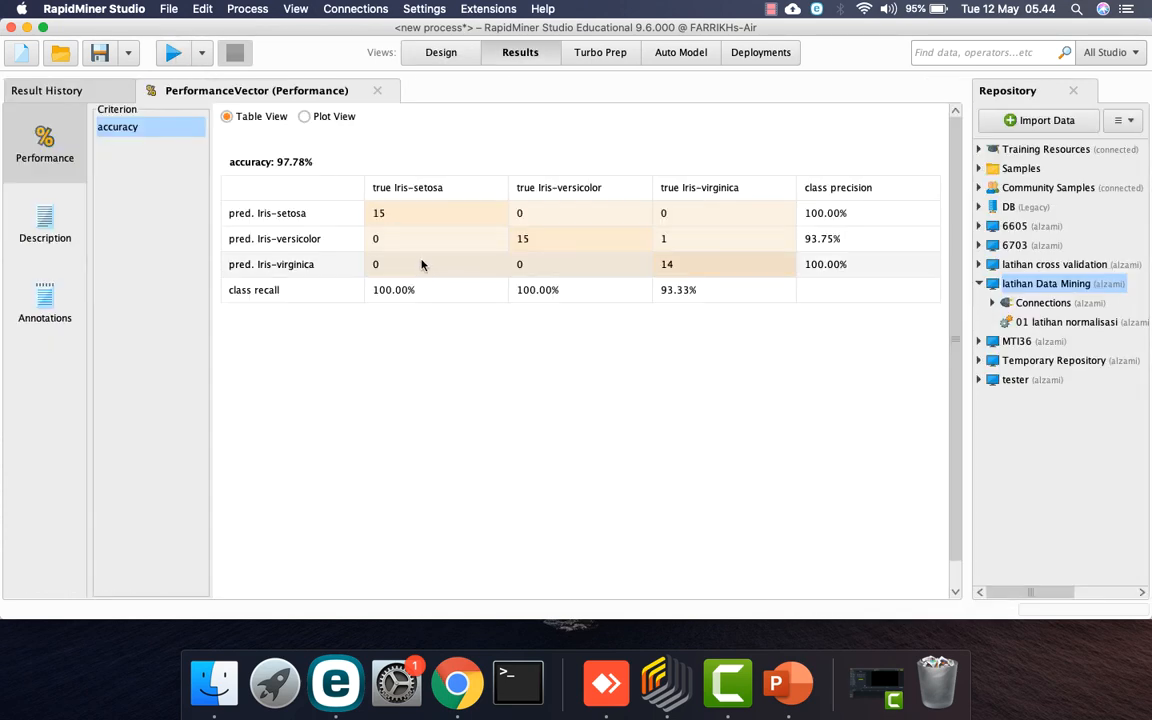
Connect the example set output of Performance to the second result port and rerun the process
{"action": "left_click", "coordinate": [430, 53]}
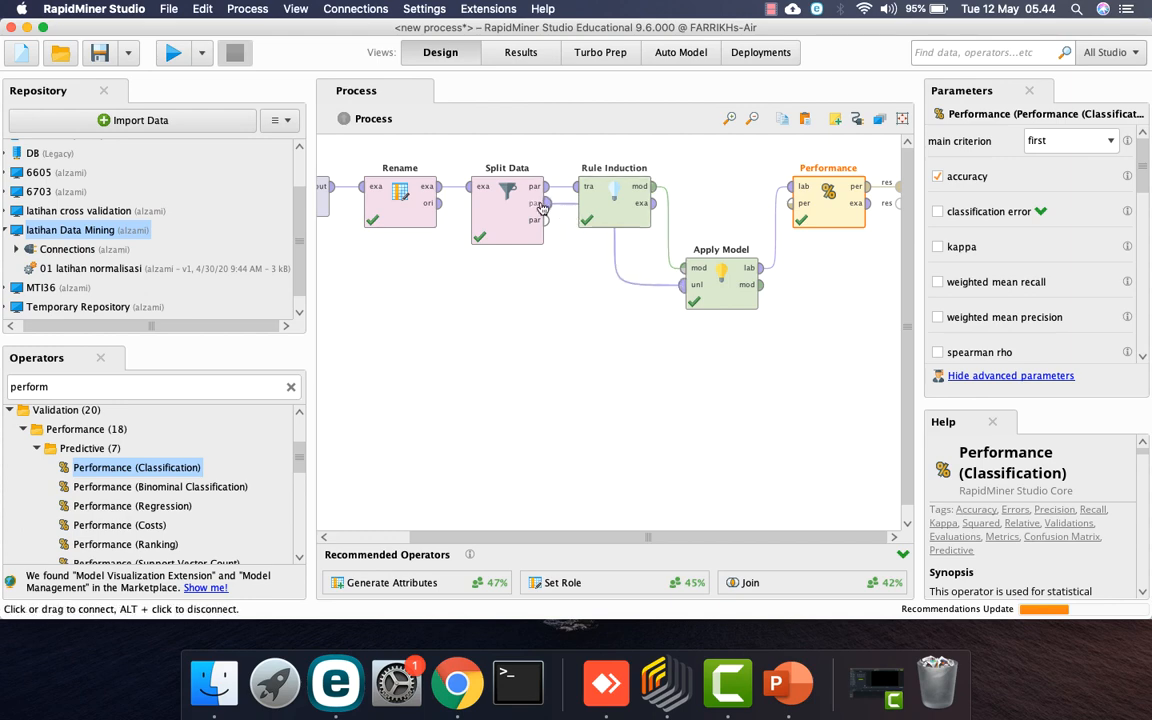
{"action": "left_click", "coordinate": [870, 204]}
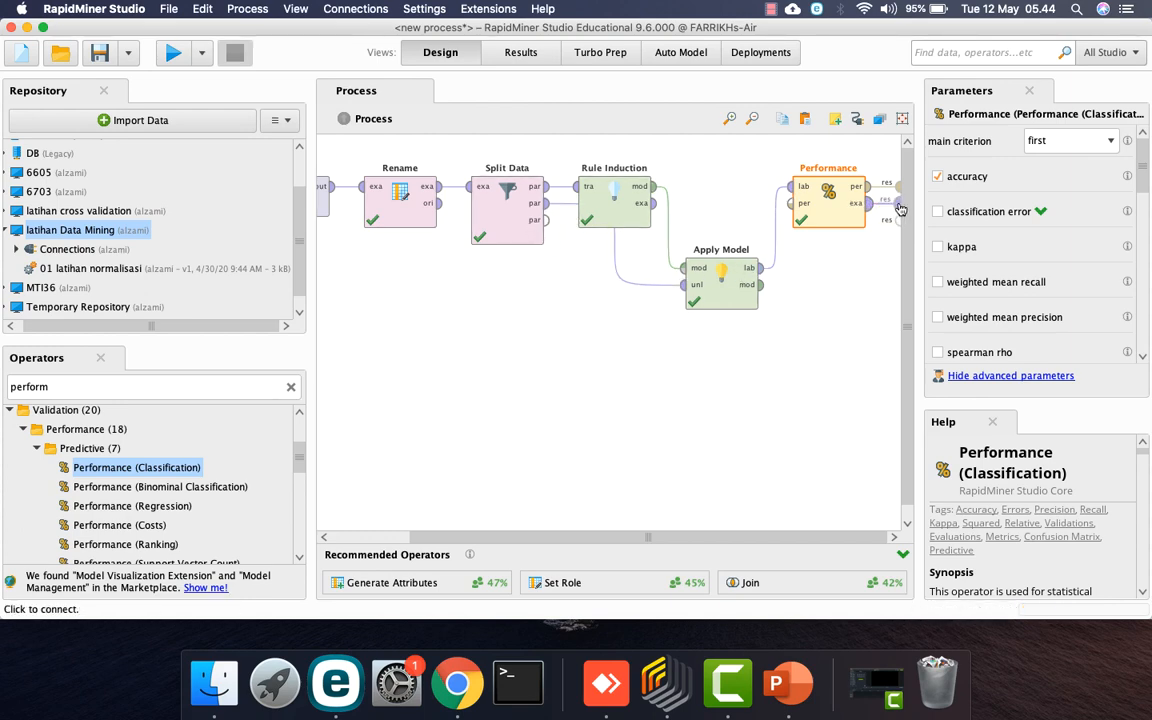
{"action": "left_click", "coordinate": [888, 206]}
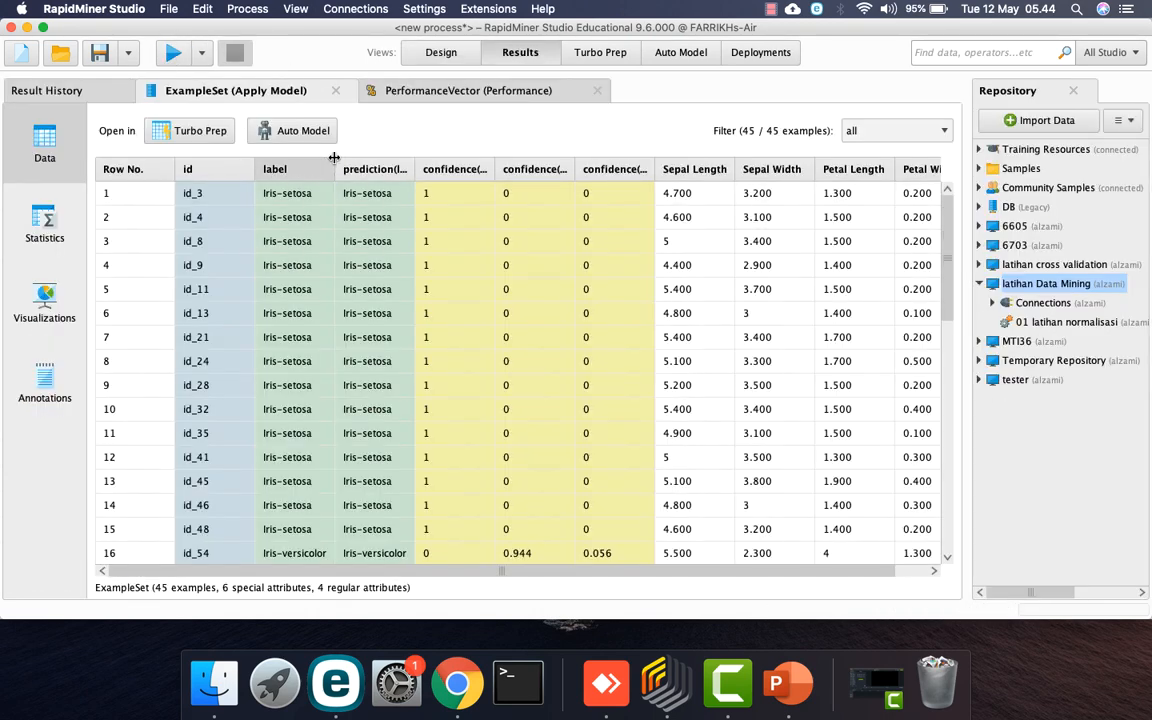
Widen the label and prediction(label) columns in the Apply Model result table
{"action": "left_click_drag", "start_coordinate": [335, 166], "coordinate": [370, 163]}
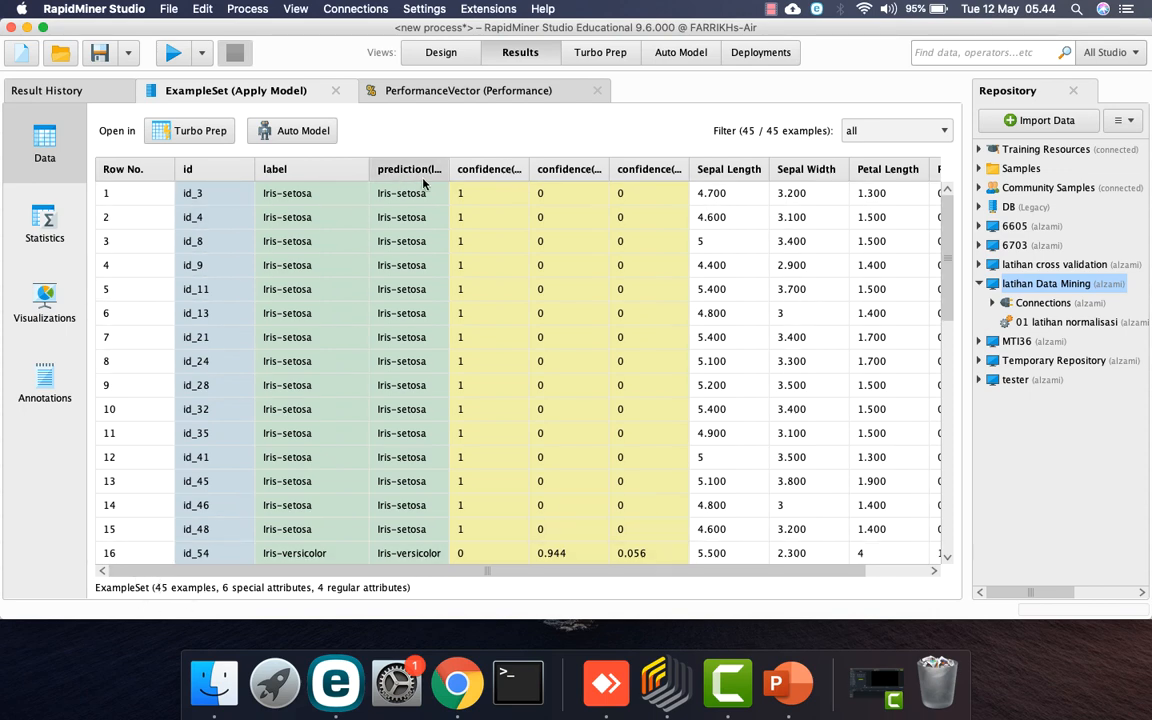
{"action": "left_click_drag", "start_coordinate": [449, 168], "coordinate": [492, 169]}
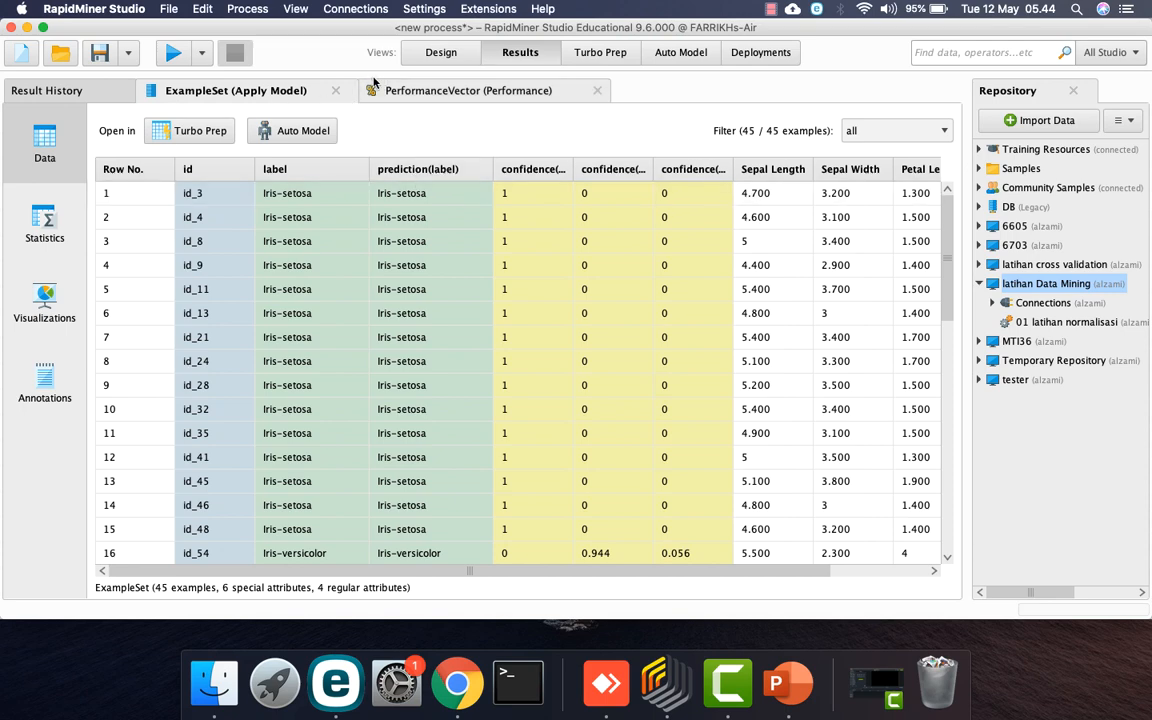
Compare the Performance confusion matrix with the actual and predicted labels in the Apply Model result table
{"action": "left_click", "coordinate": [432, 92]}
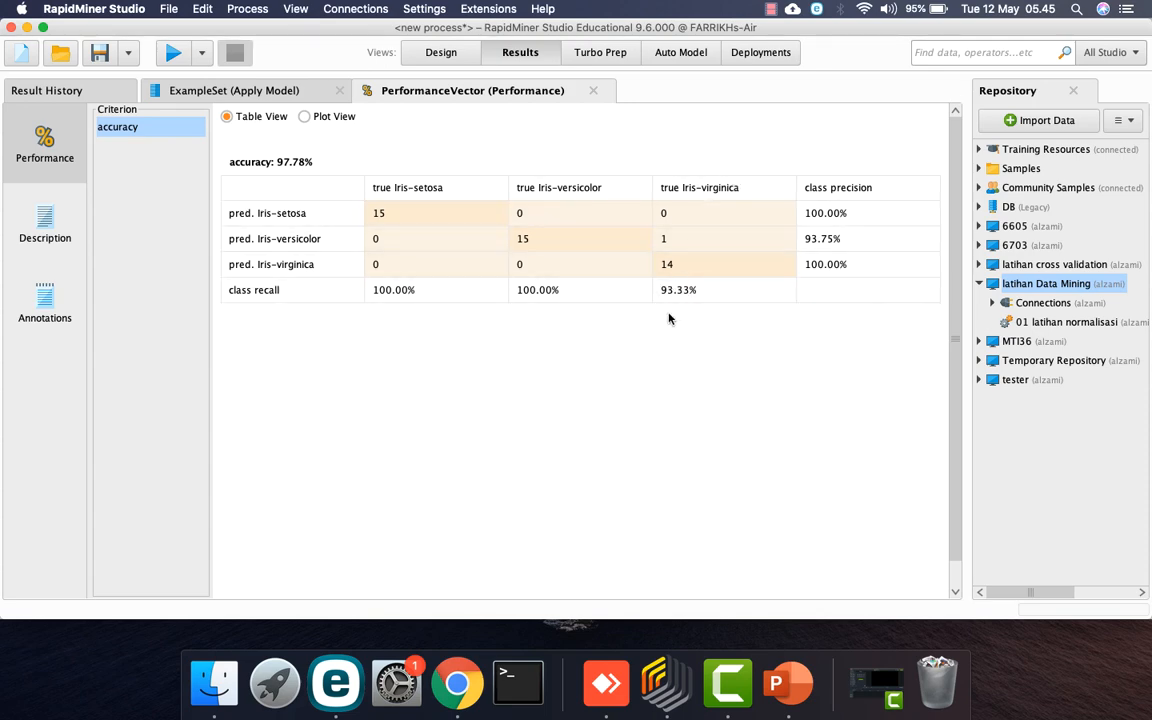
{"action": "left_click", "coordinate": [293, 90]}
{"action": "scroll", "coordinate": [489, 306], "scroll_direction": "down", "scroll_amount": 10}
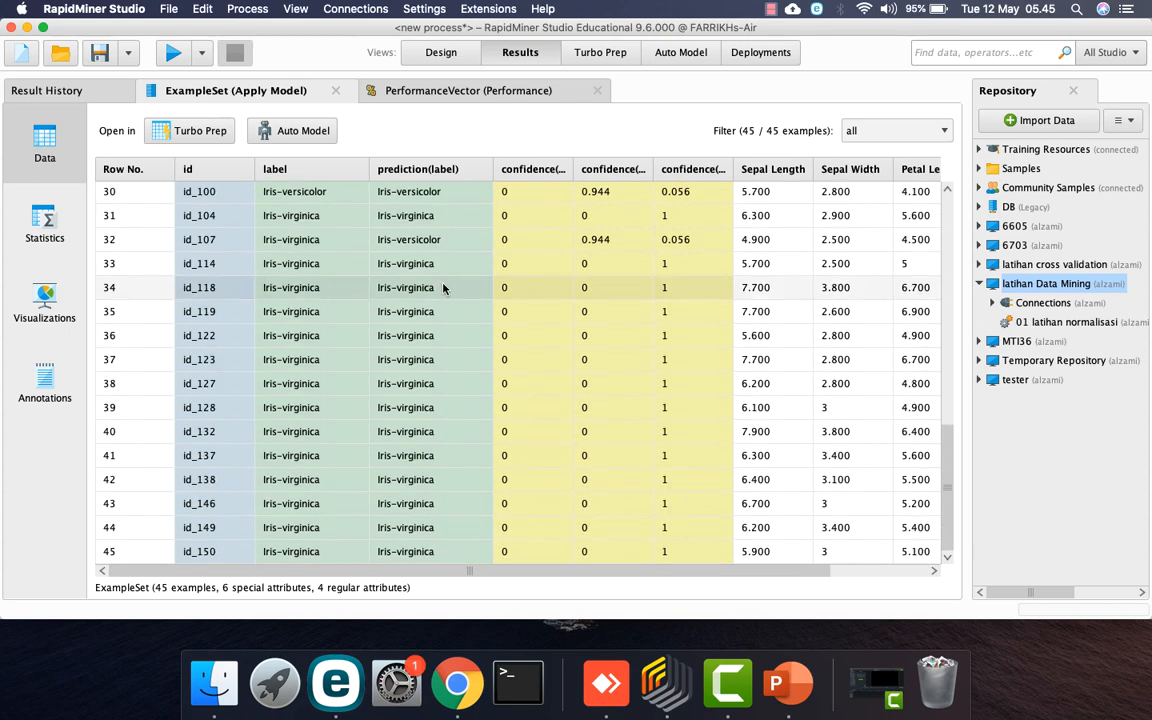
{"action": "scroll", "coordinate": [360, 310], "scroll_direction": "up", "scroll_amount": 1}
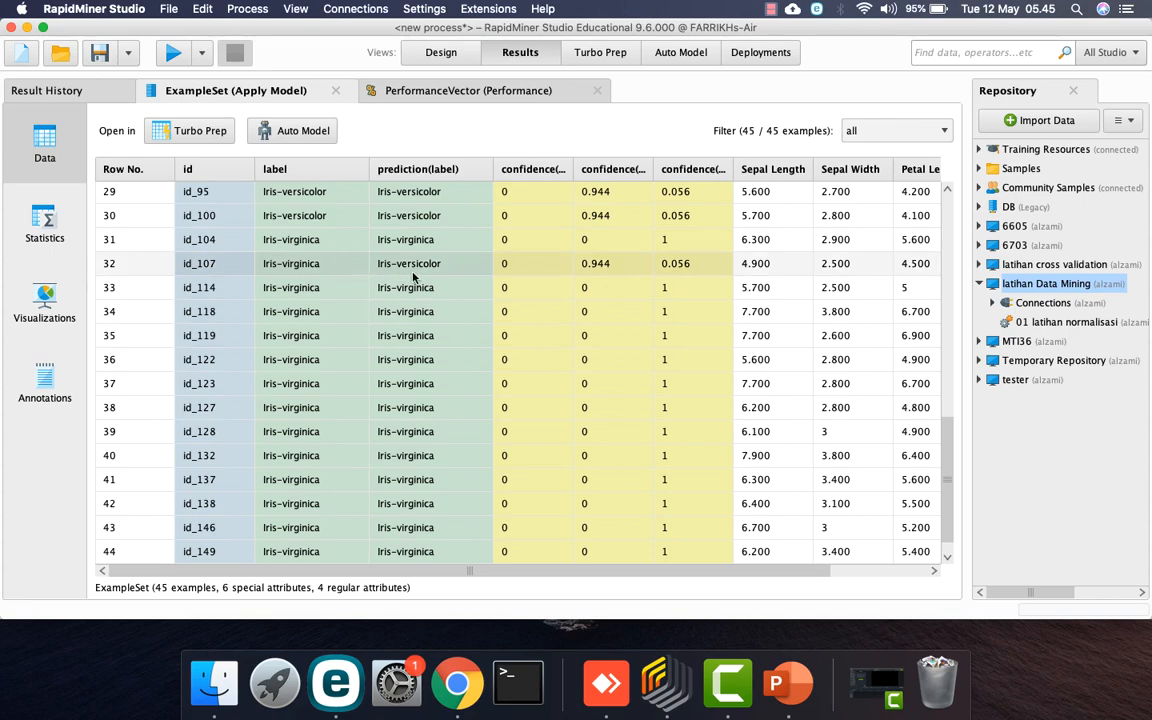
{"action": "left_click", "coordinate": [467, 95]}
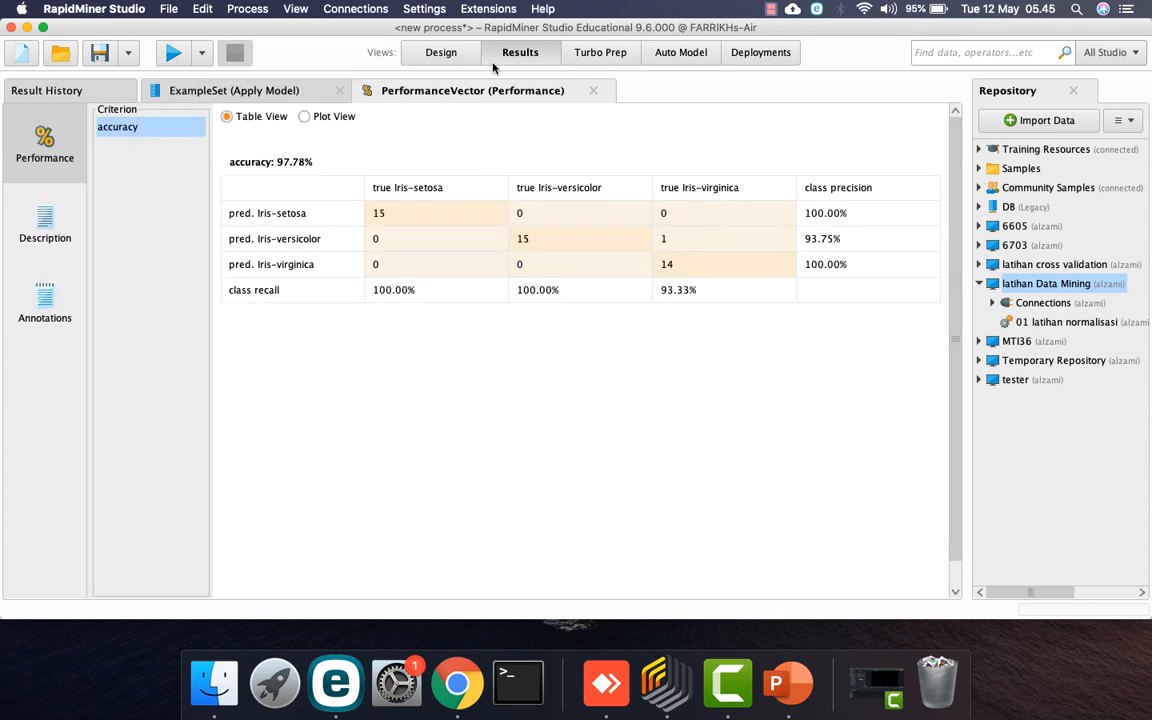
Connect the model output of Apply Model to the third result port and rerun the process
{"action": "left_click", "coordinate": [441, 52]}
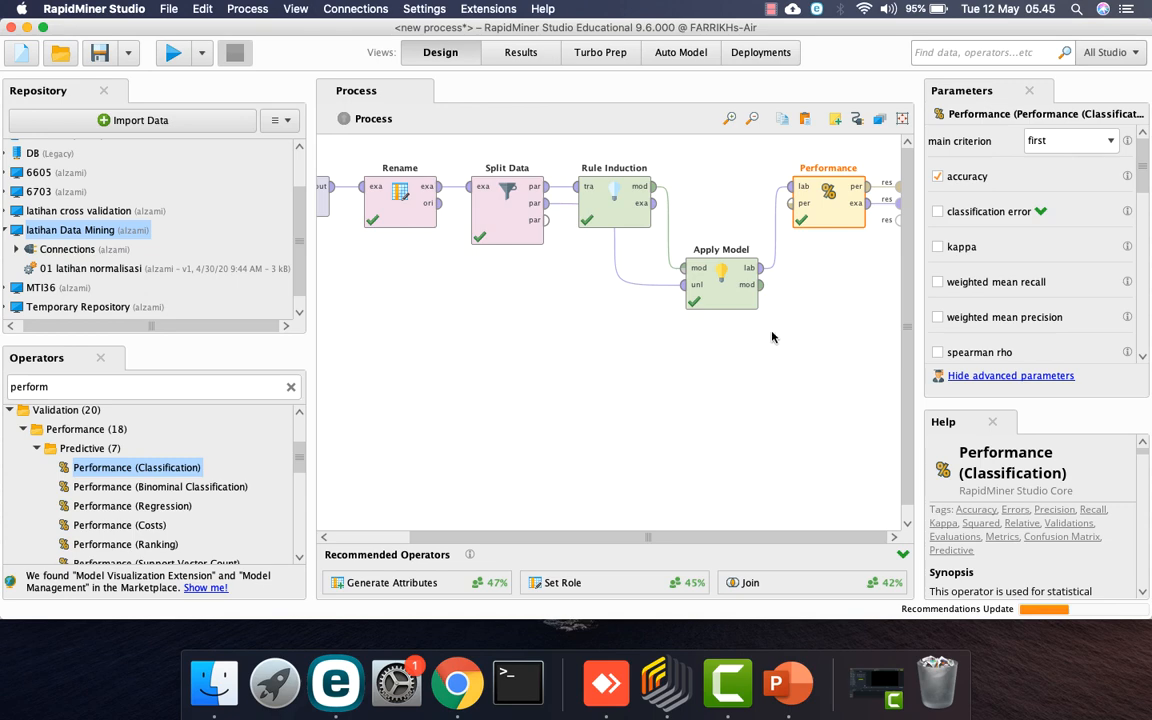
{"action": "left_click", "coordinate": [760, 287]}
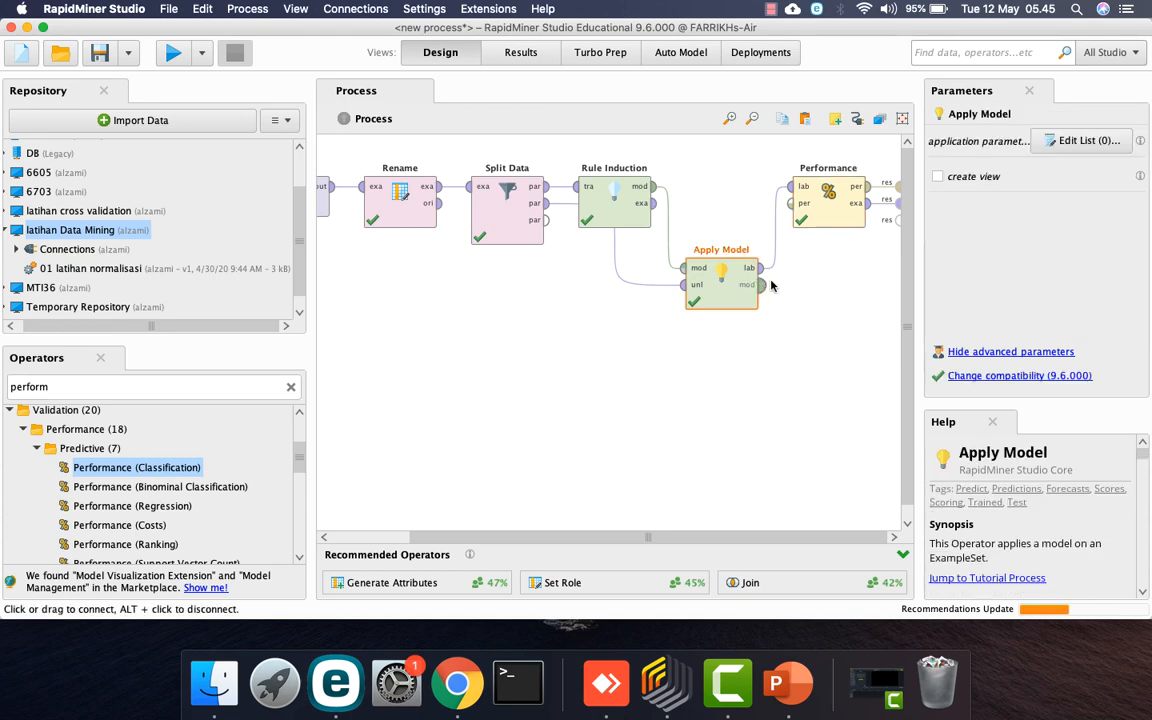
{"action": "left_click", "coordinate": [832, 219]}
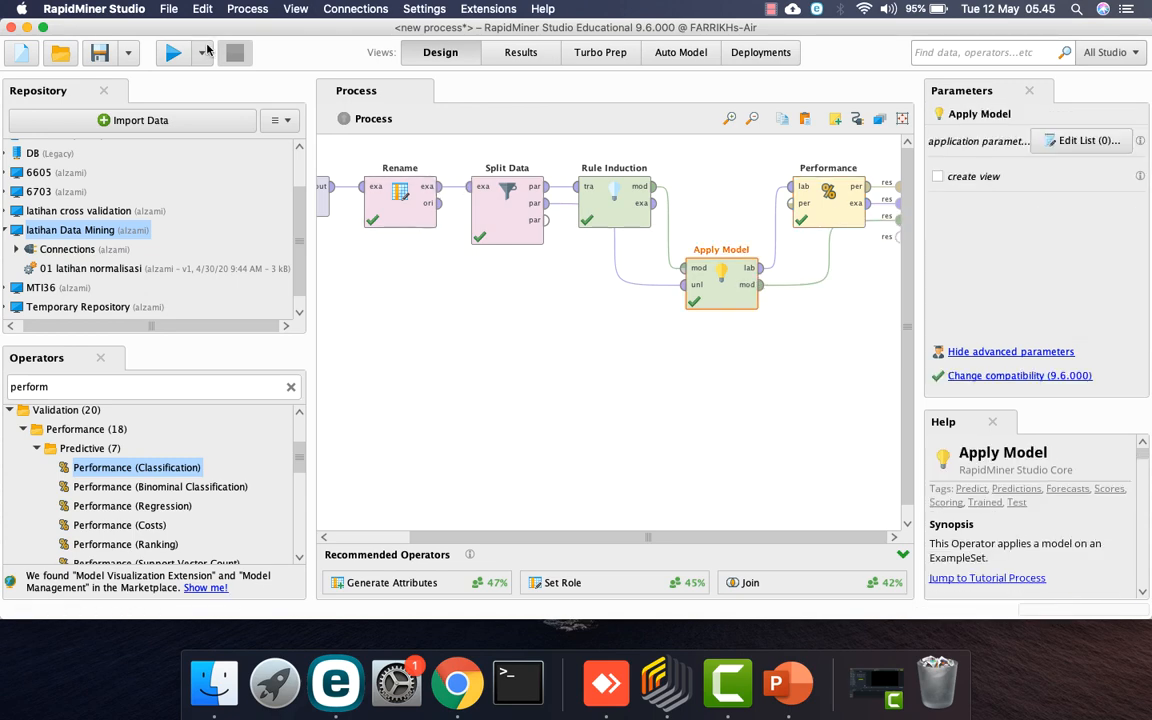
{"action": "left_click", "coordinate": [173, 52]}
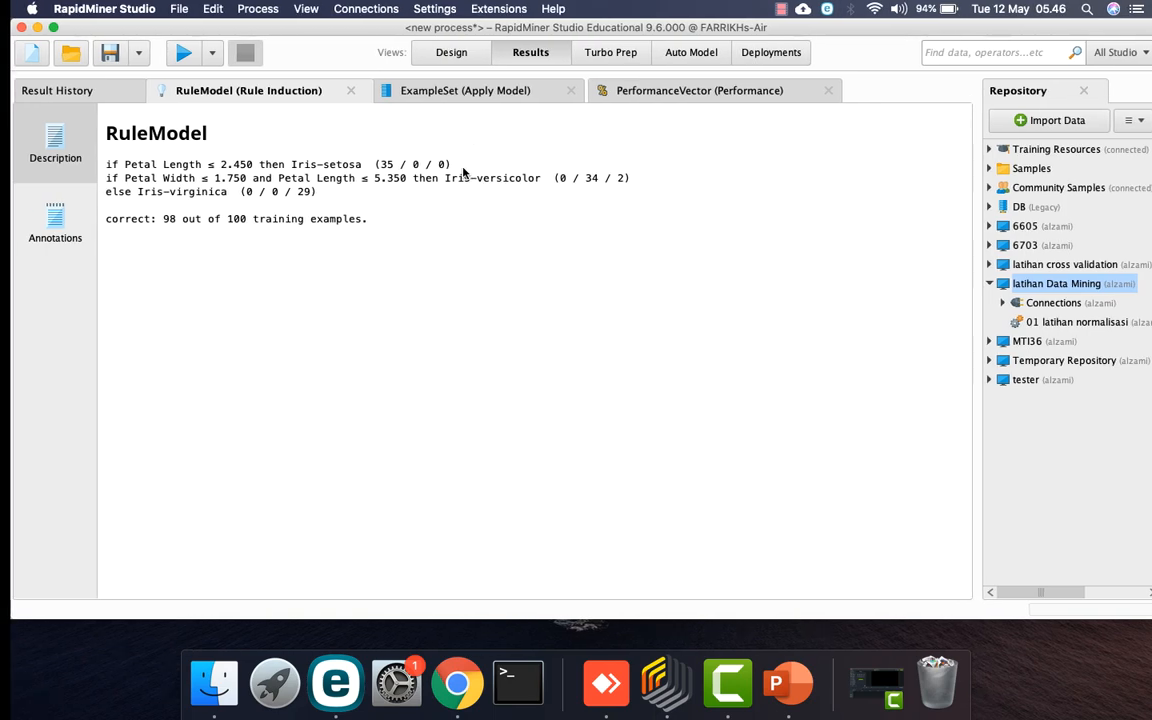
Review the Apply Model example set, the performance vector and the Rule Induction rule model in the results
{"action": "left_click", "coordinate": [461, 91]}
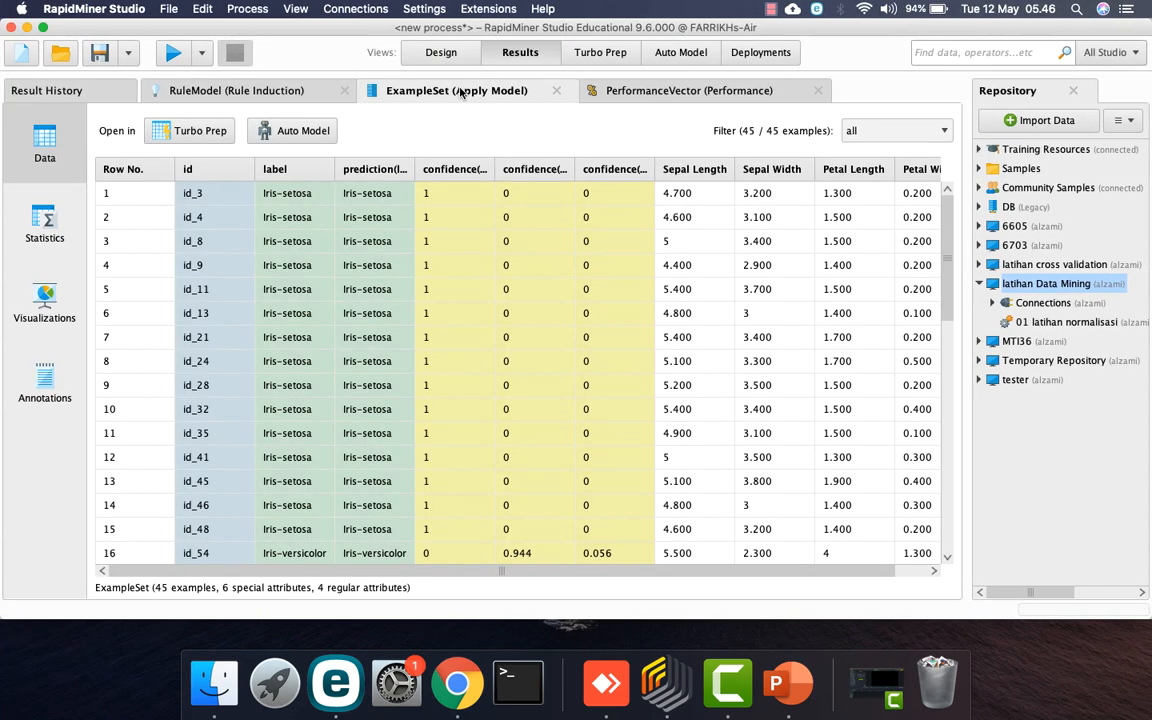
{"action": "left_click", "coordinate": [630, 92]}
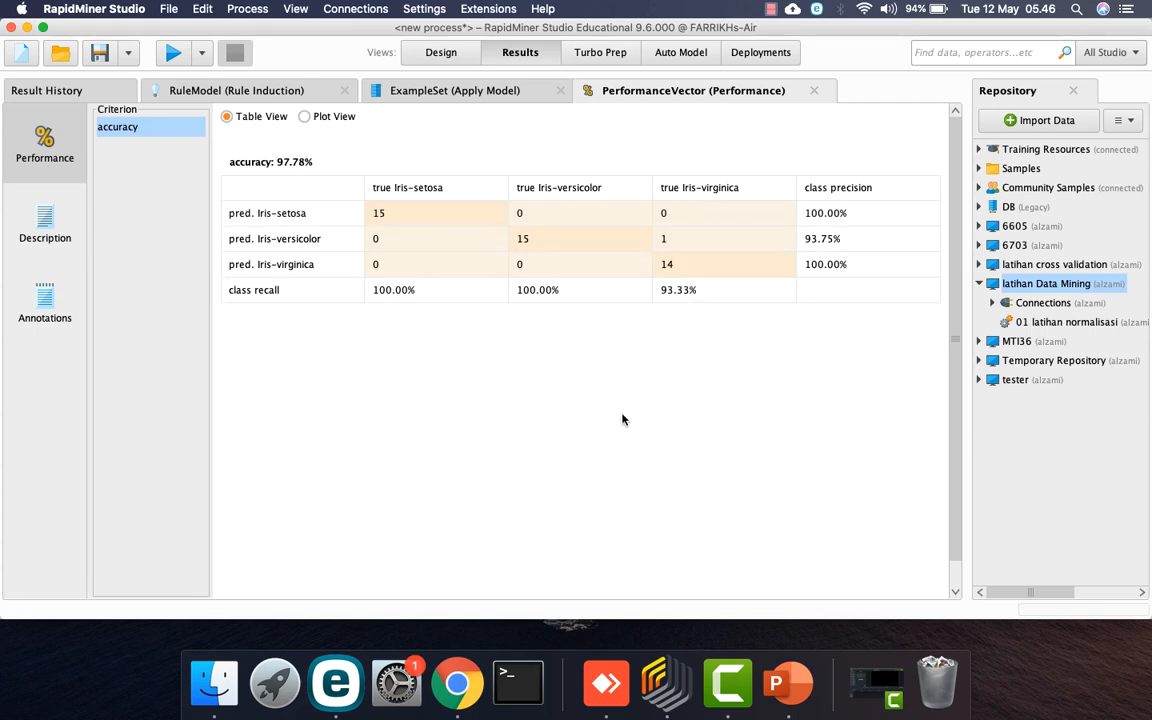
{"action": "left_click", "coordinate": [428, 90]}
{"action": "left_click", "coordinate": [262, 88]}
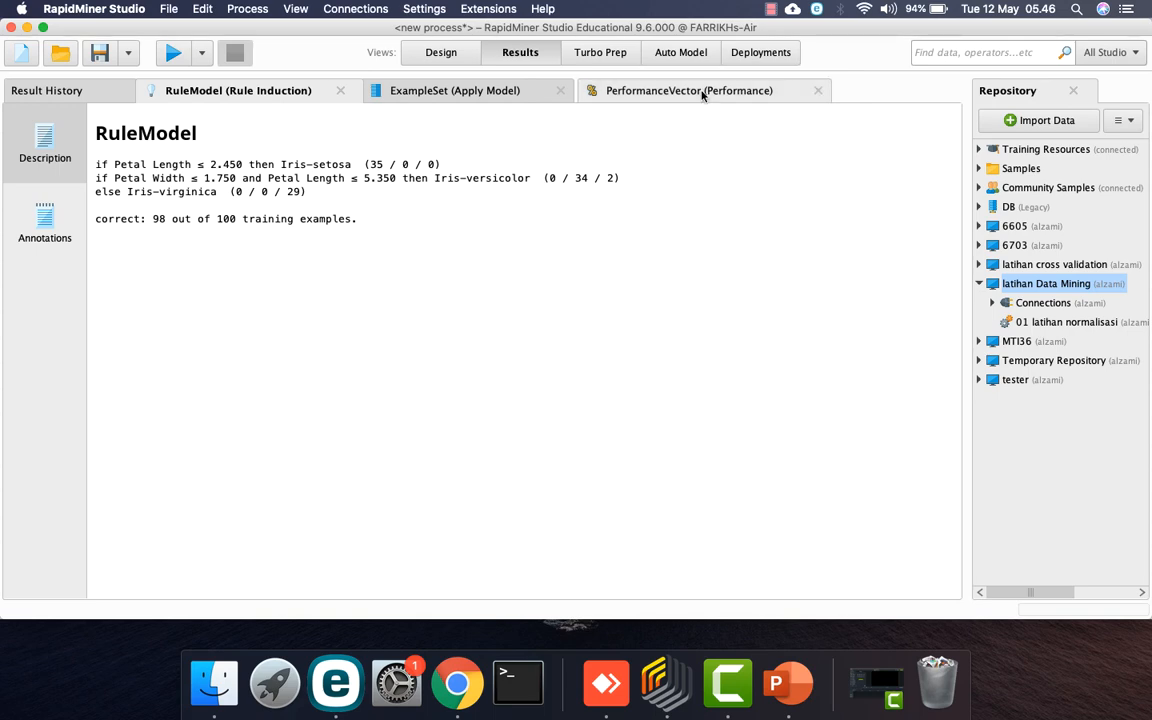
Delete the Rule Induction operator from the process design
{"action": "left_click", "coordinate": [464, 53]}
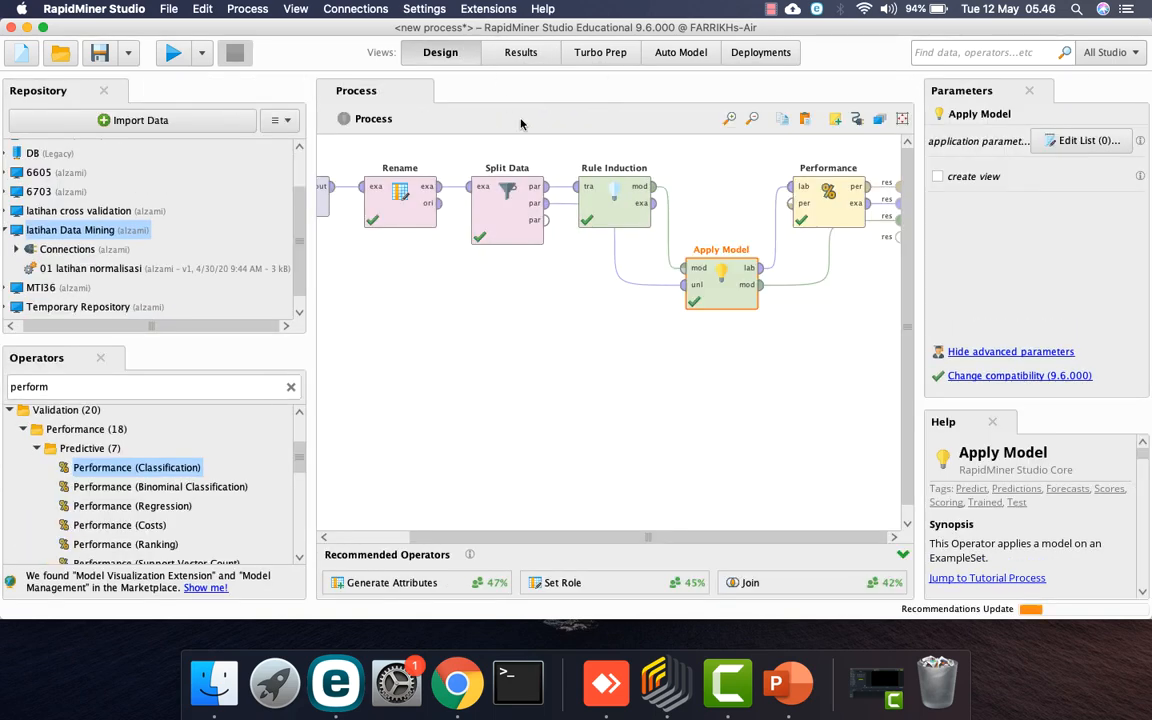
{"action": "left_click", "coordinate": [612, 206]}
{"action": "key", "text": "ctrl+Right"}
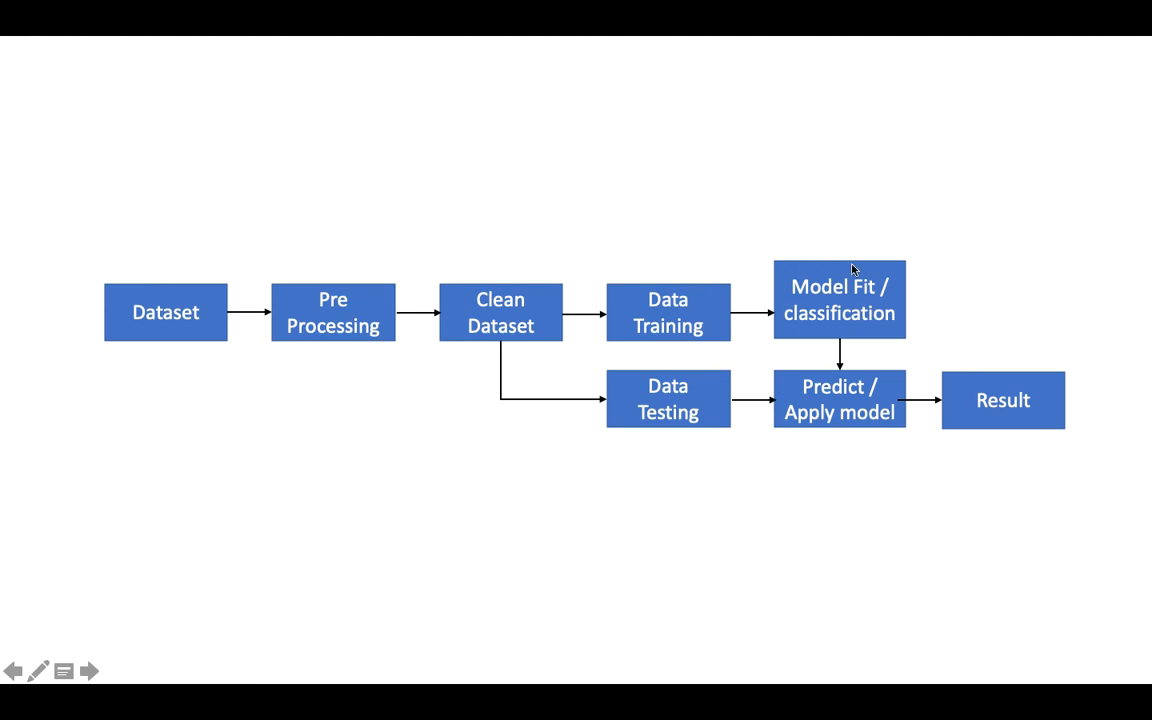
{"action": "key", "text": "ctrl+Left"}
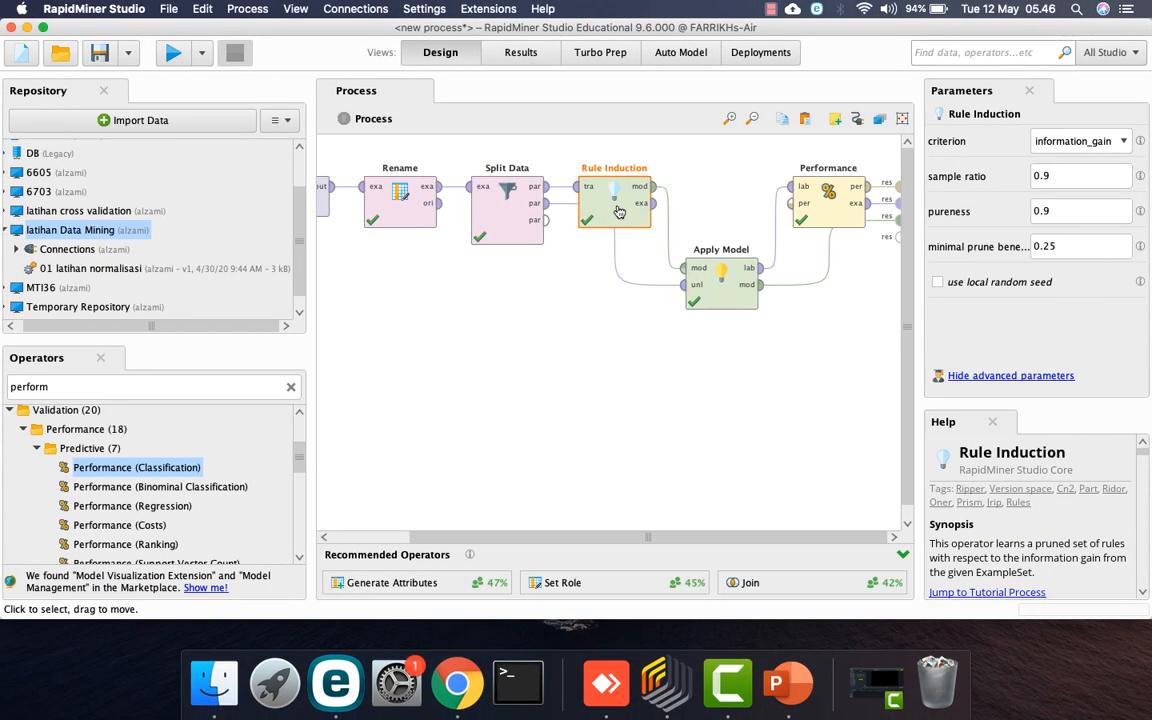
{"action": "key", "text": "Delete"}
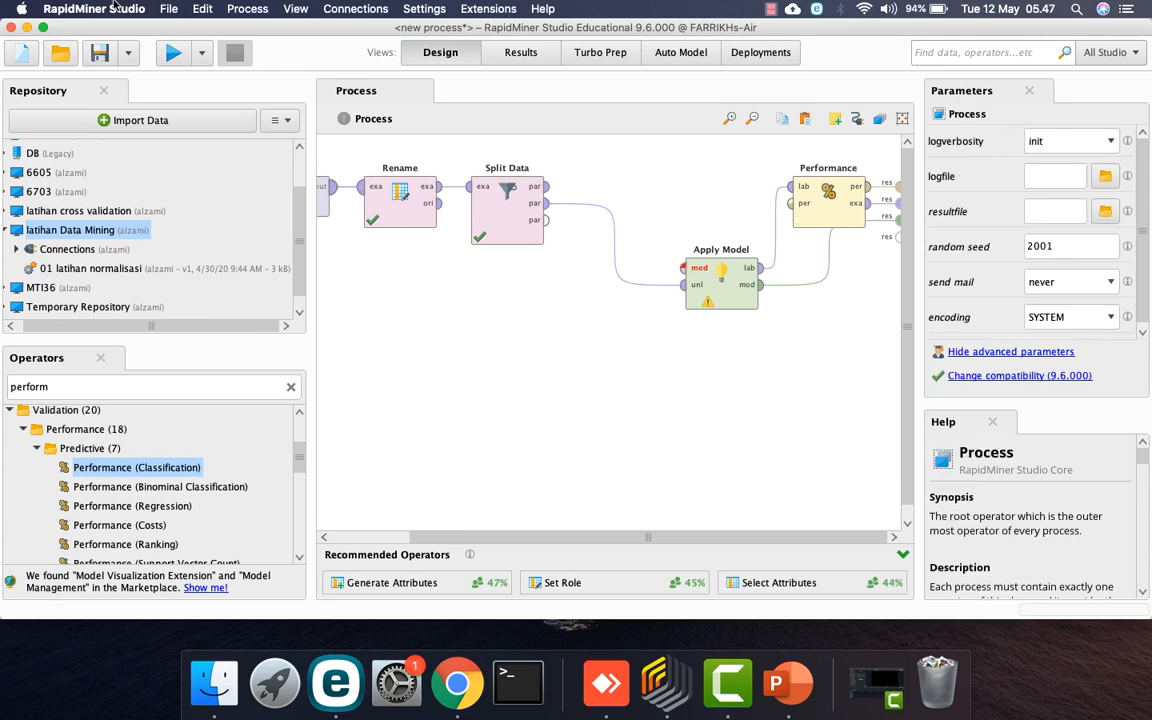
Search the operators for "tree to" and place Tree to Rules between Split Data and Performance
{"action": "left_click_drag", "start_coordinate": [112, 387], "coordinate": [1, 389]}
{"action": "left_click_drag", "start_coordinate": [80, 387], "coordinate": [1, 389]}
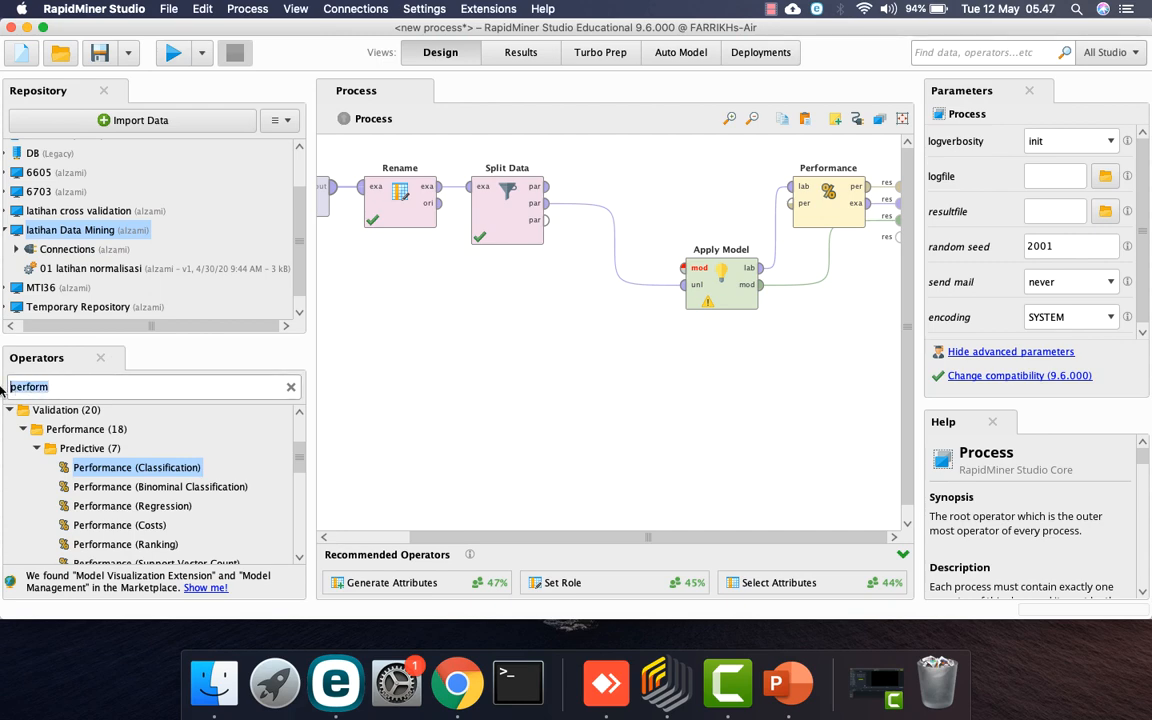
{"action": "type", "text": "tree to"}
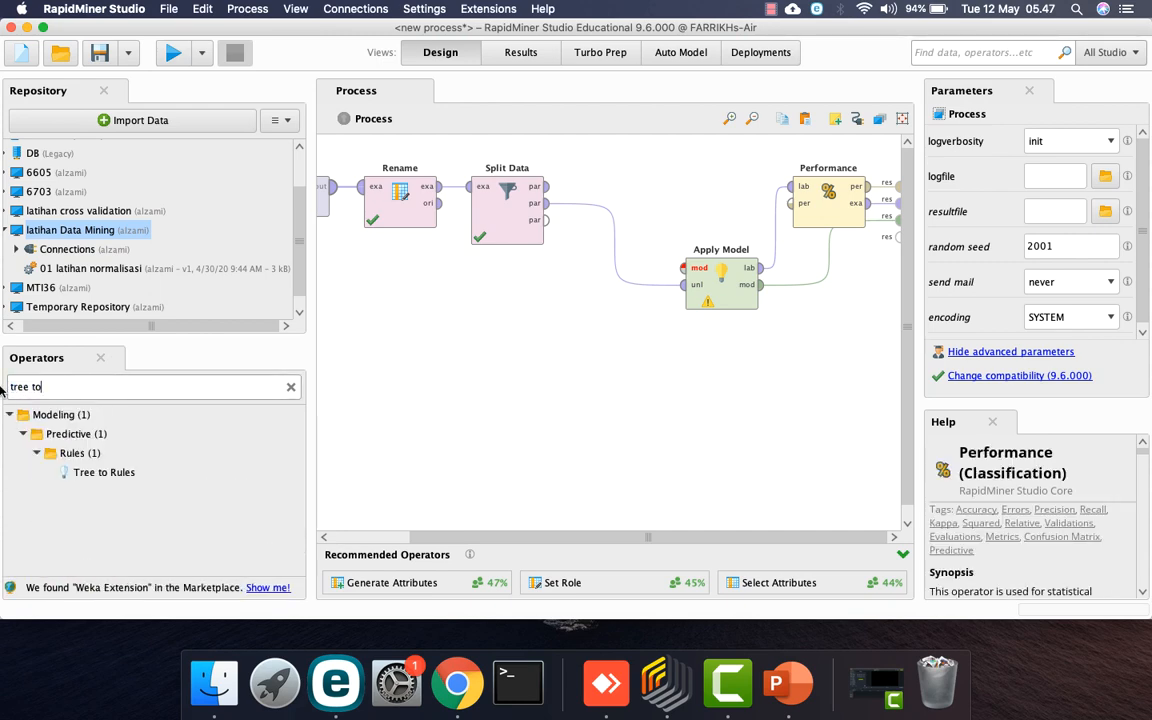
{"action": "right_click", "coordinate": [97, 474]}
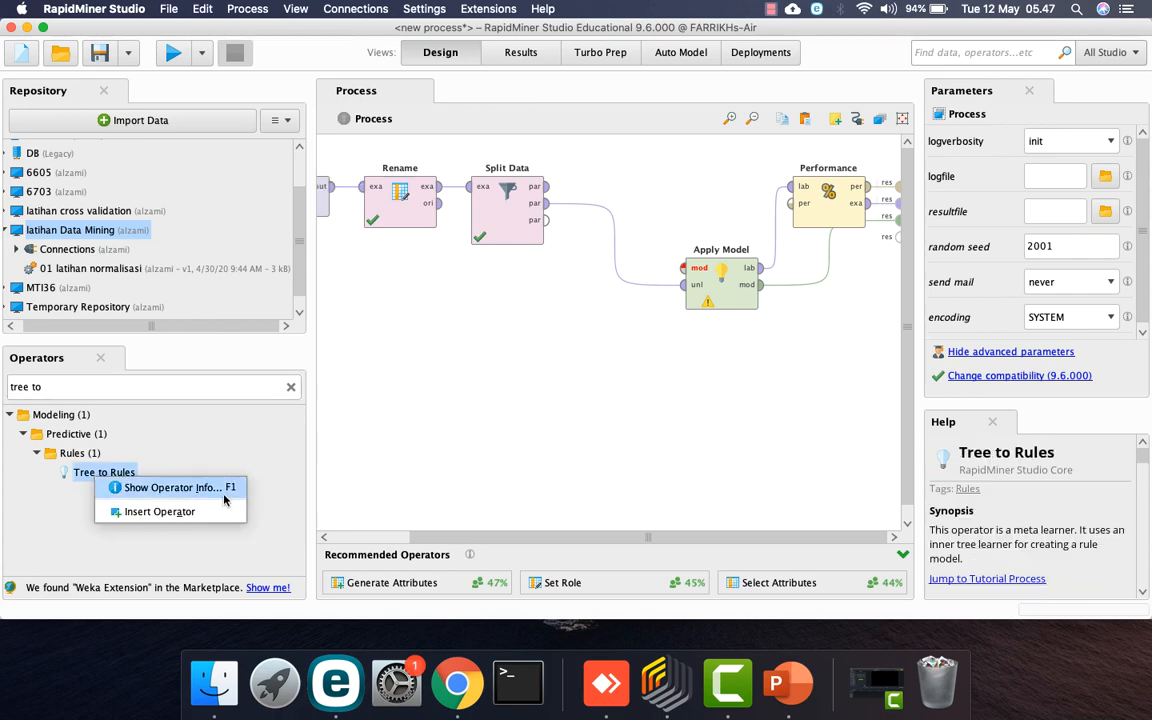
{"action": "left_click", "coordinate": [188, 418]}
{"action": "left_click_drag", "start_coordinate": [110, 474], "coordinate": [673, 193]}
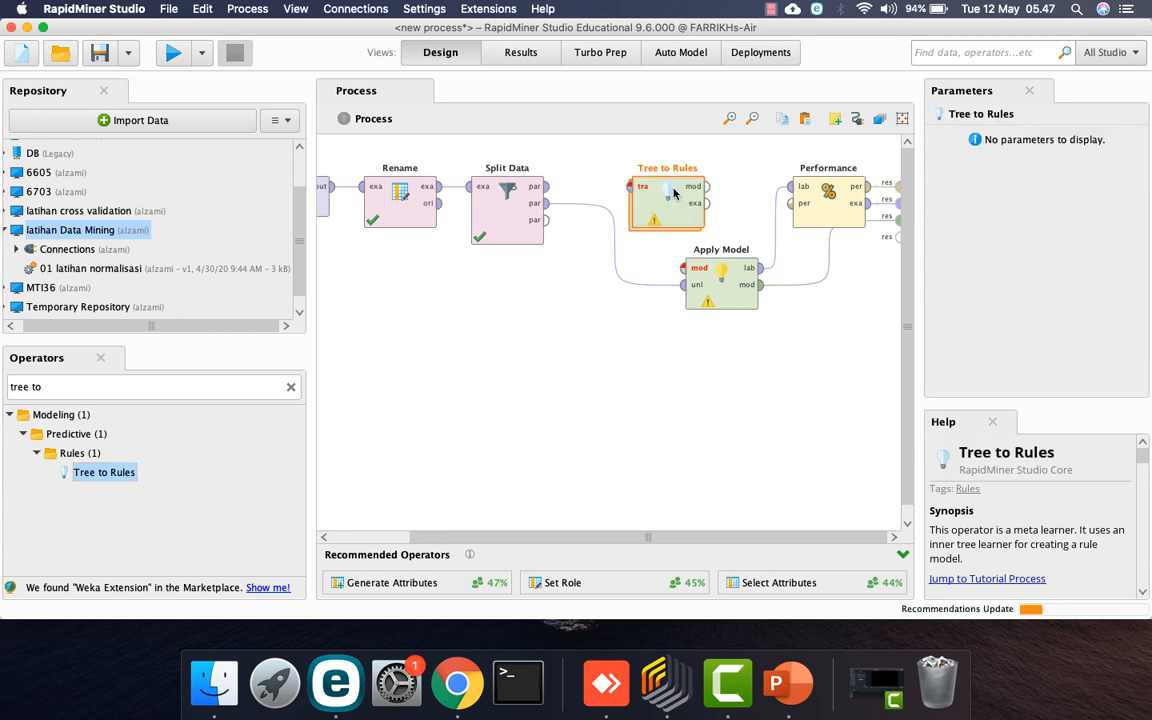
Connect Split Data's first partition to the Tree to Rules training input, and its model output to Apply Model's model input
{"action": "left_click", "coordinate": [535, 186]}
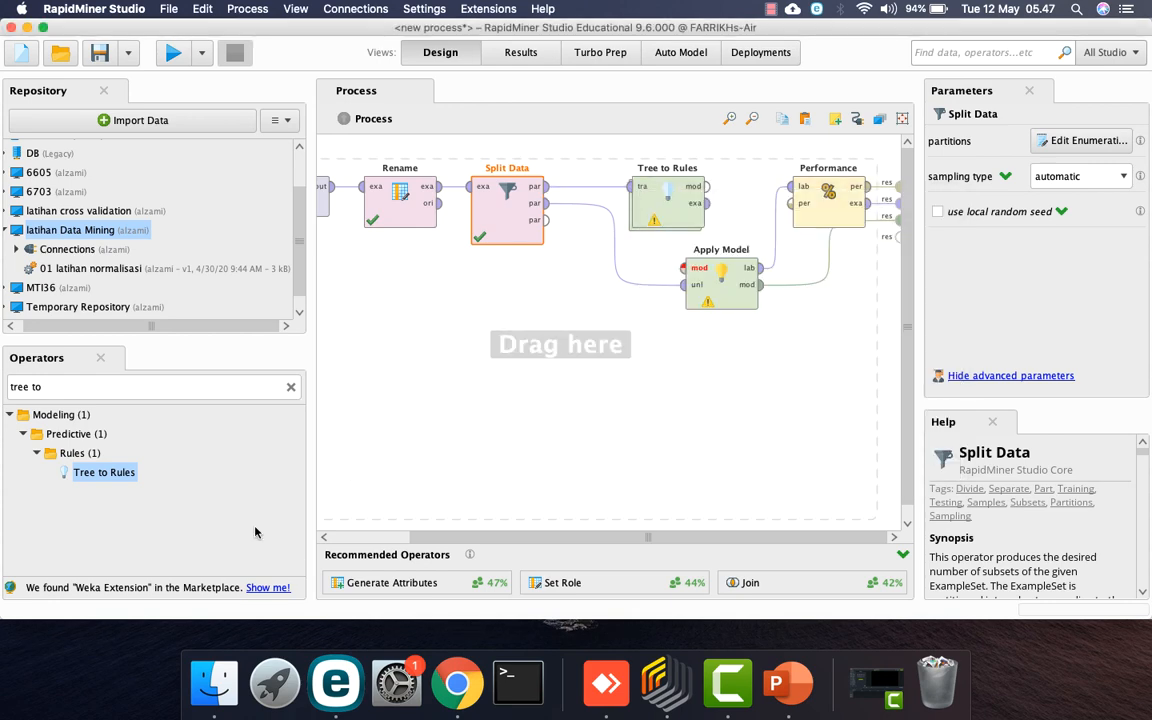
{"action": "left_click", "coordinate": [707, 188]}
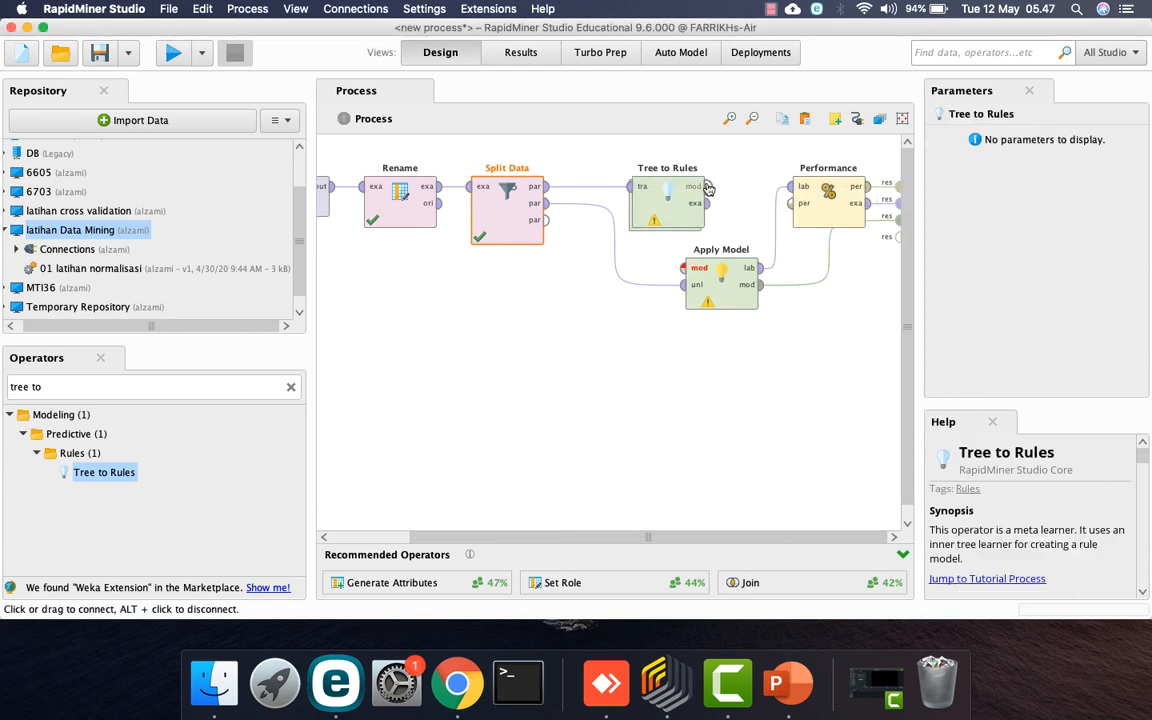
{"action": "left_click", "coordinate": [684, 268]}
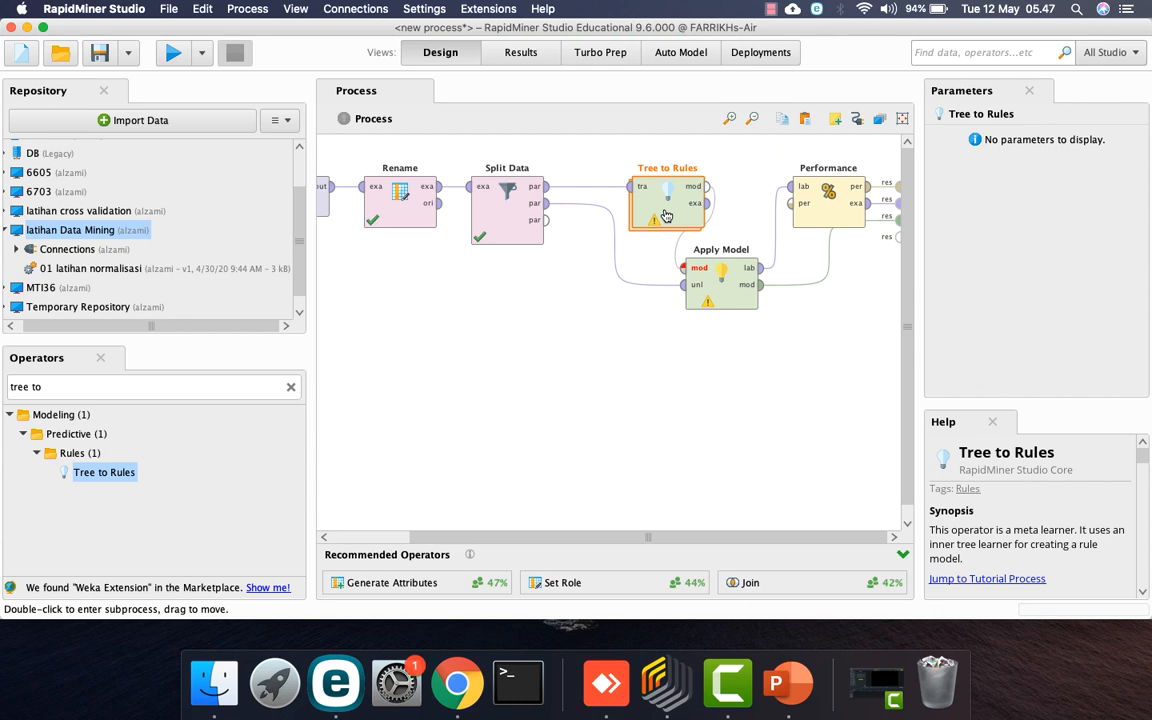
Open the Tree to Rules subprocess and add a Decision Tree operator found by searching for "decisio"
{"action": "double_click", "coordinate": [666, 217]}
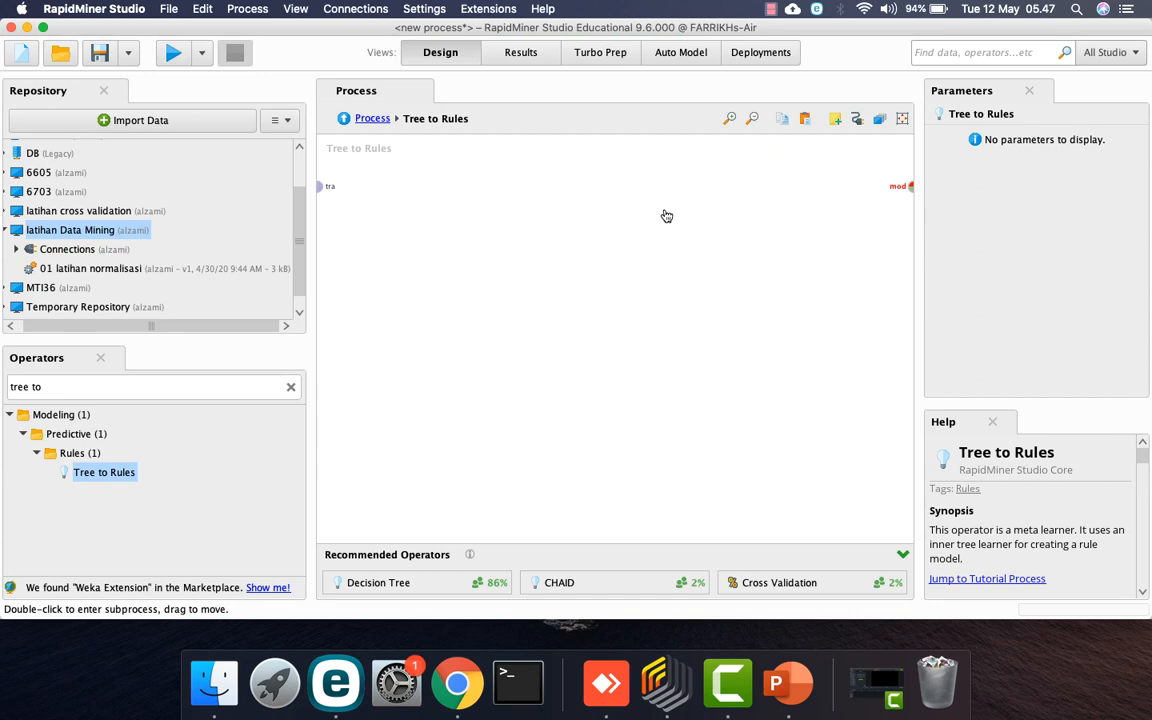
{"action": "left_click", "coordinate": [116, 386]}
{"action": "type", "text": "de"}
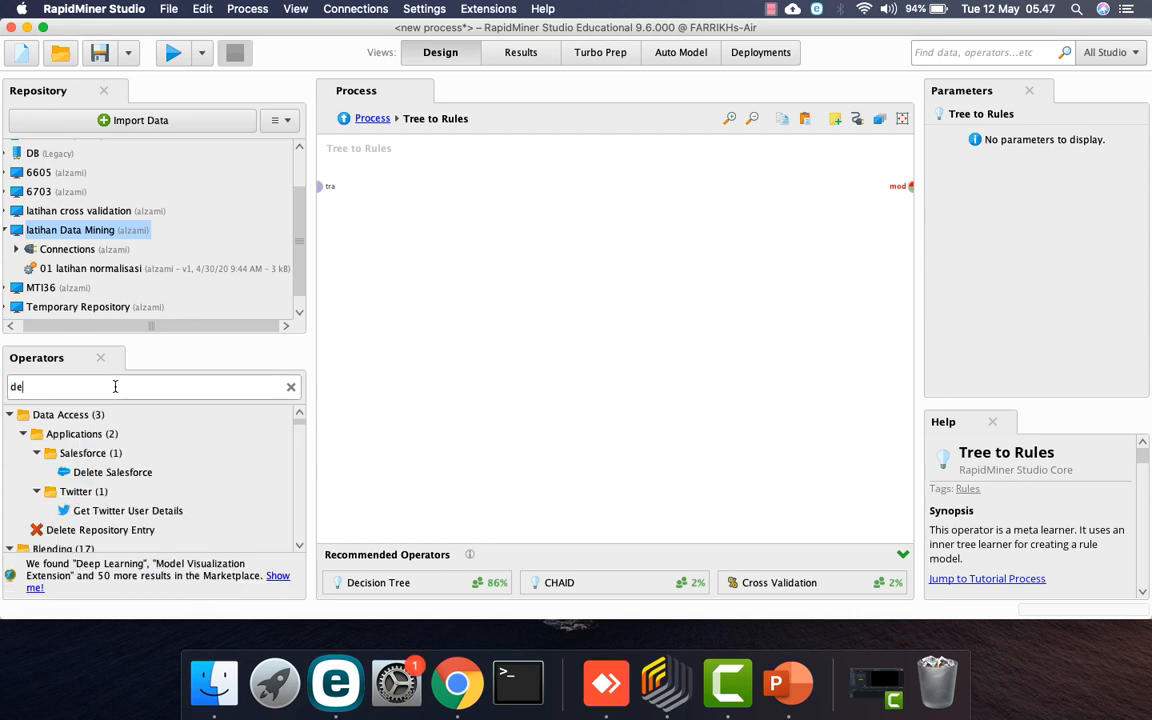
{"action": "type", "text": "cisio"}
{"action": "left_click_drag", "start_coordinate": [104, 472], "coordinate": [563, 213]}
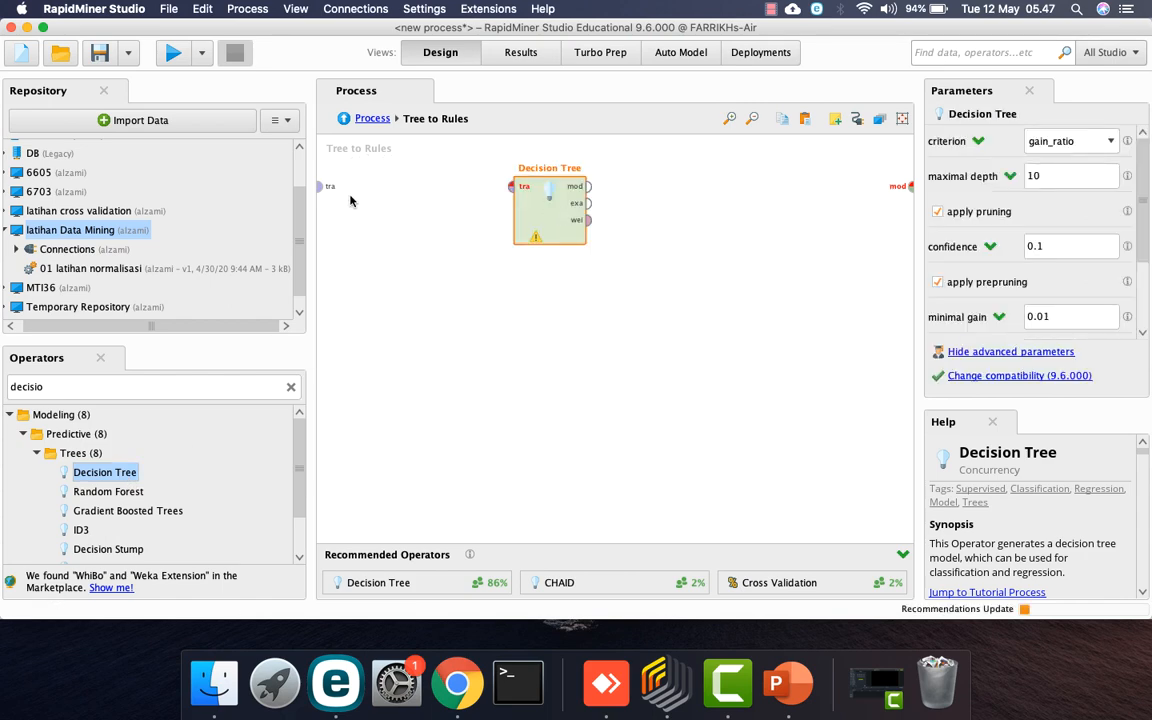
Inside Tree to Rules, connect the training input to Decision Tree and its model output to the subprocess model port
{"action": "left_click", "coordinate": [373, 118]}
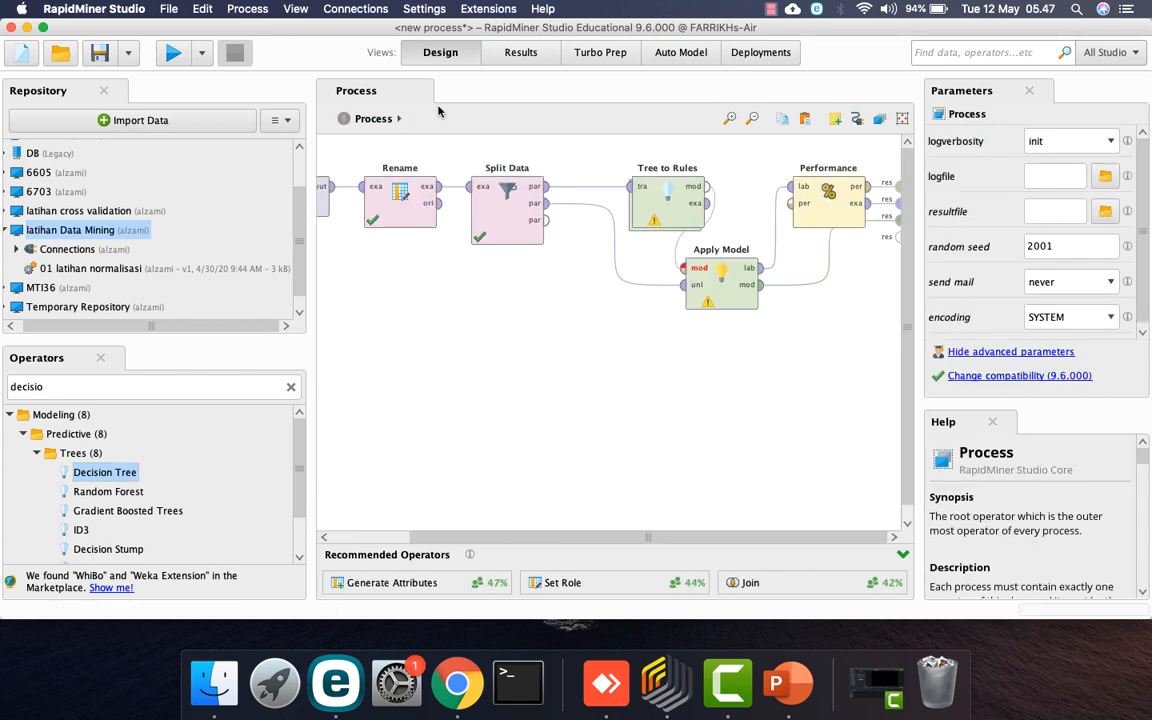
{"action": "double_click", "coordinate": [665, 200]}
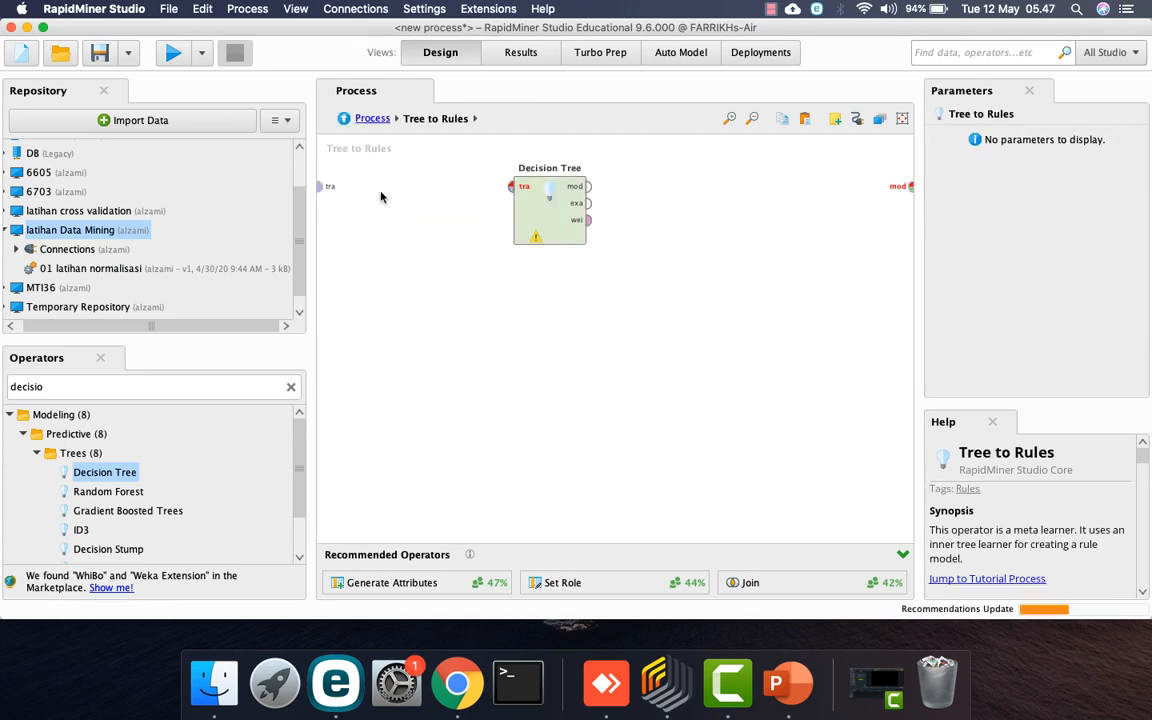
{"action": "left_click", "coordinate": [321, 186]}
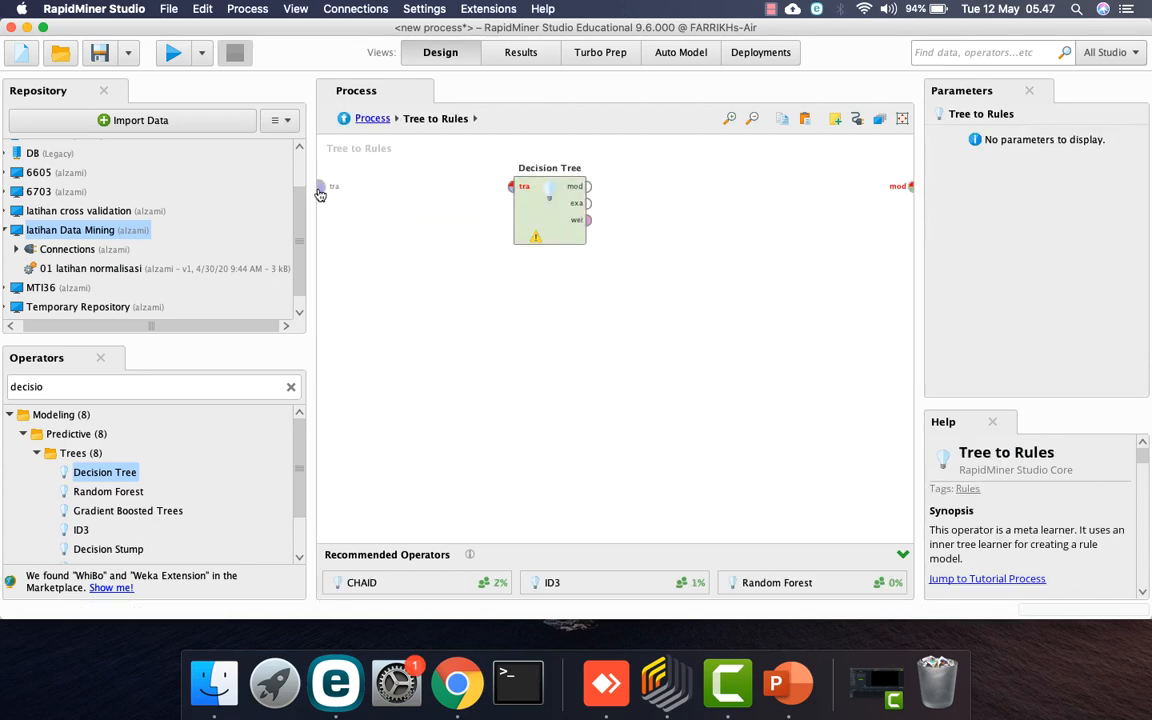
{"action": "left_click", "coordinate": [511, 186]}
{"action": "left_click", "coordinate": [589, 186]}
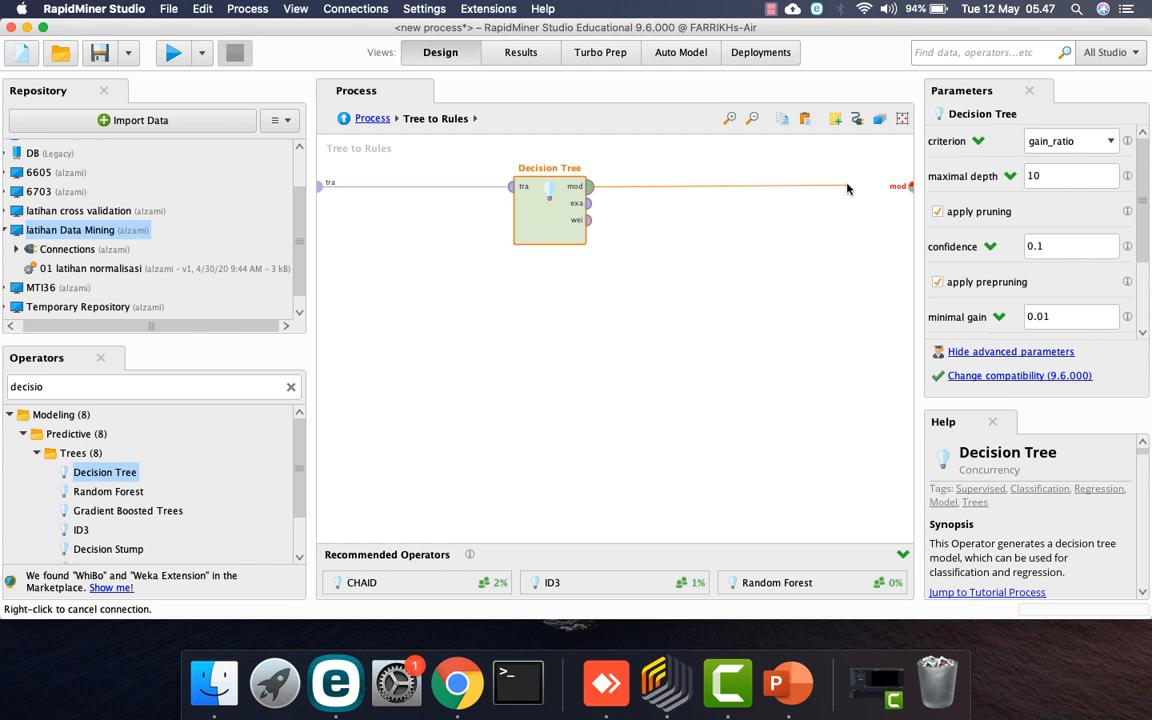
{"action": "left_click", "coordinate": [912, 184]}
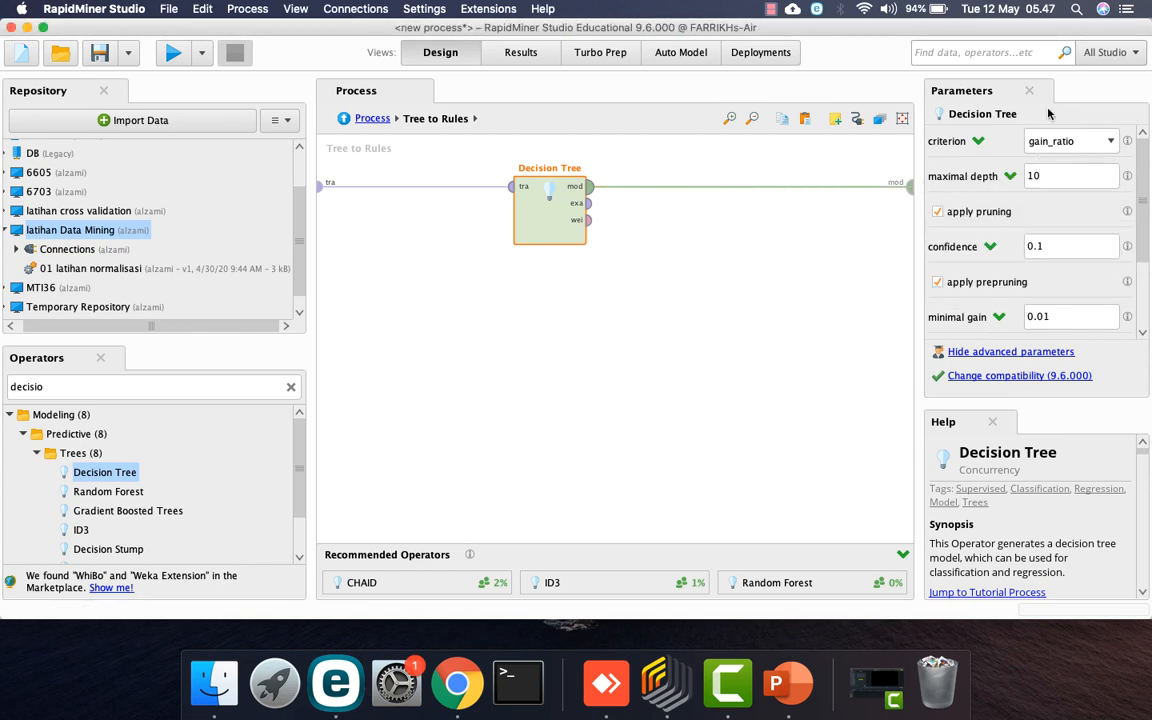
Keep the Decision Tree criterion at gain_ratio and disable both apply pruning and apply prepruning
{"action": "left_click", "coordinate": [1109, 141]}
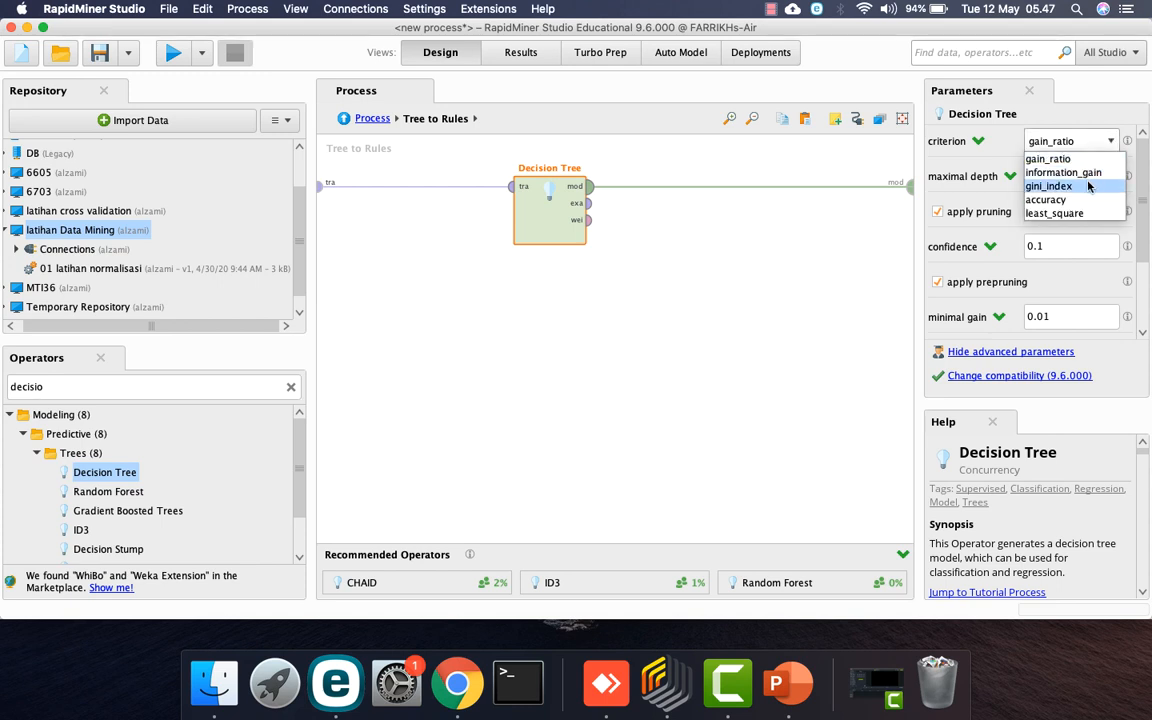
{"action": "left_click", "coordinate": [1078, 160]}
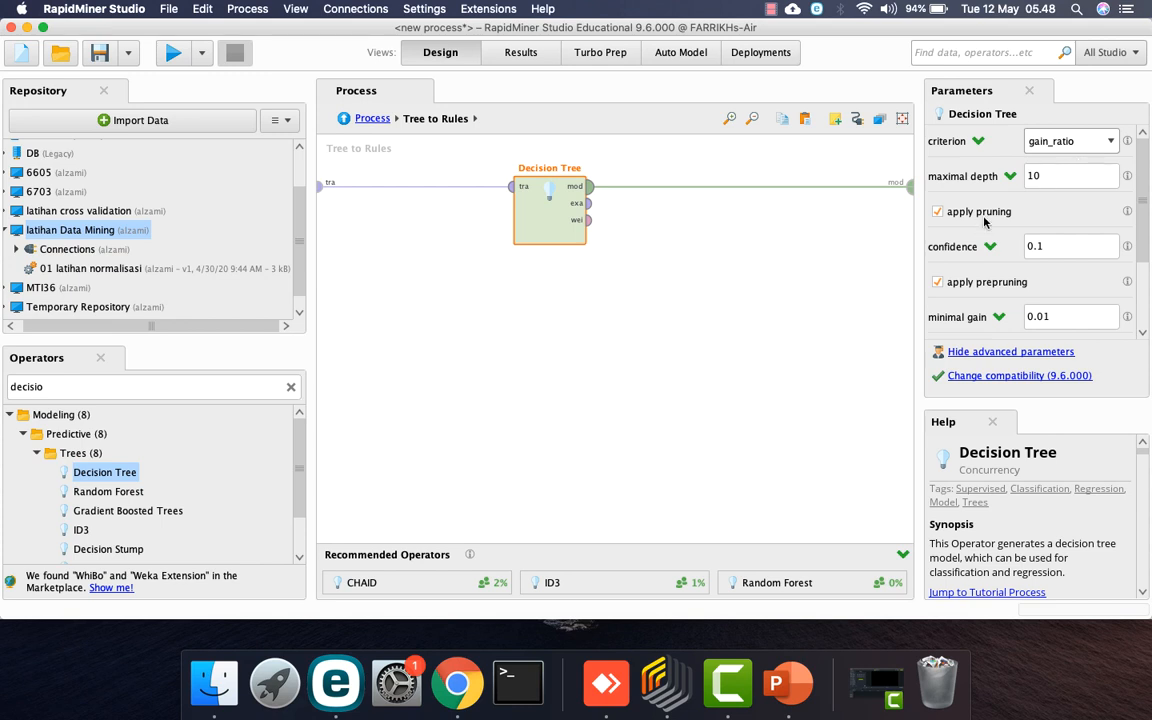
{"action": "left_click", "coordinate": [970, 213]}
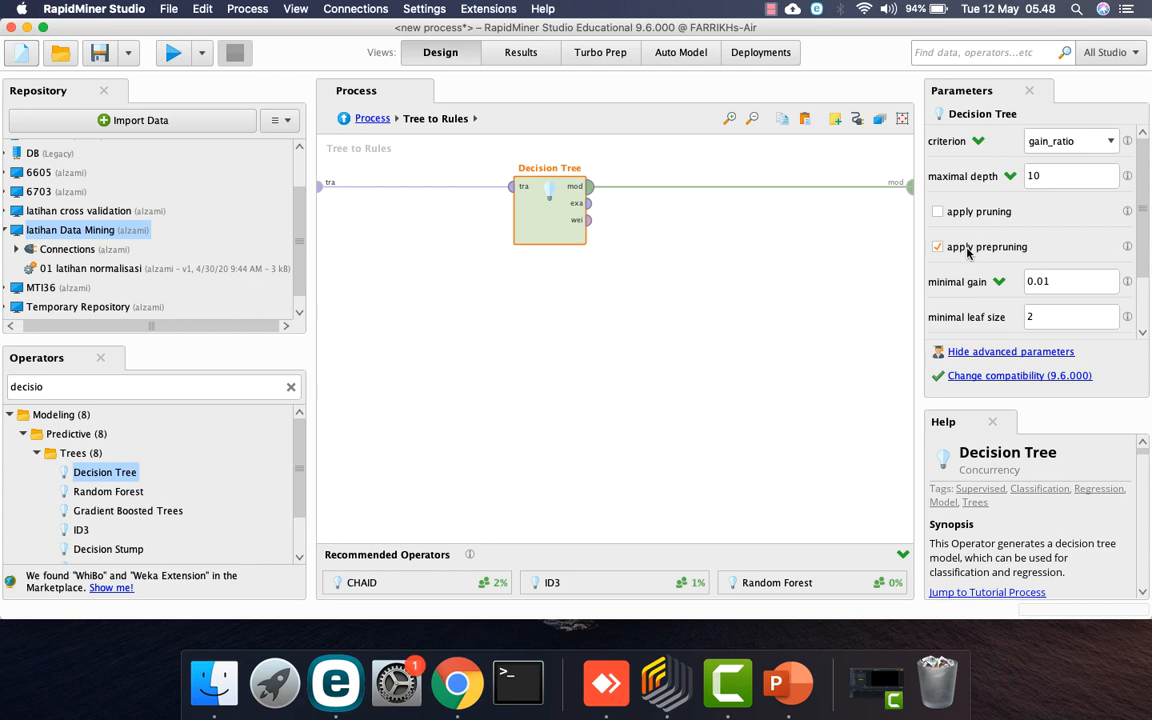
{"action": "left_click", "coordinate": [960, 248]}
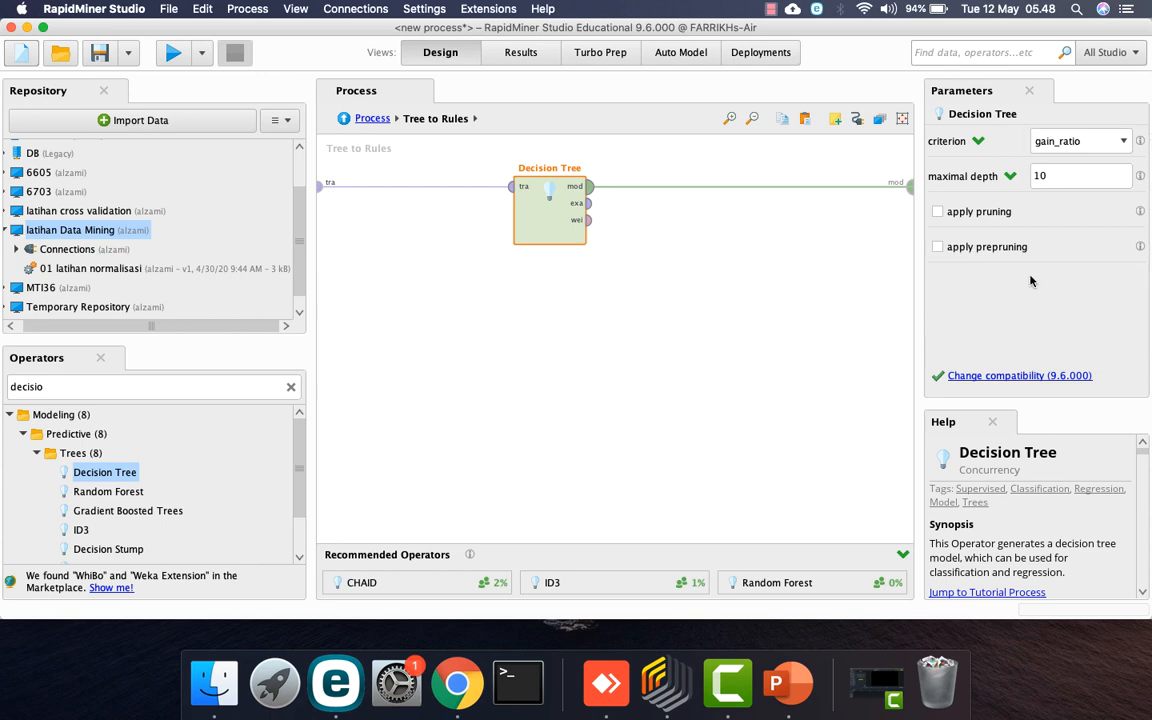
{"action": "left_click", "coordinate": [640, 340]}
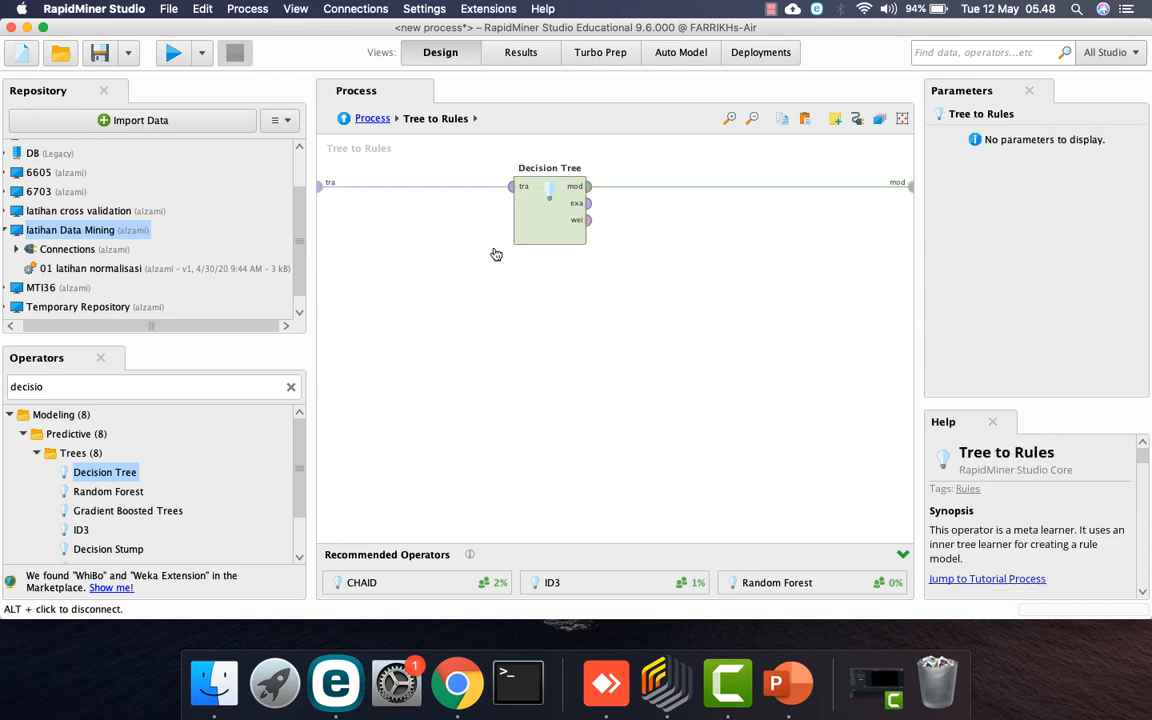
Return to the main process, run it, and review the Tree to Rules rule model and performance results
{"action": "left_click", "coordinate": [370, 118]}
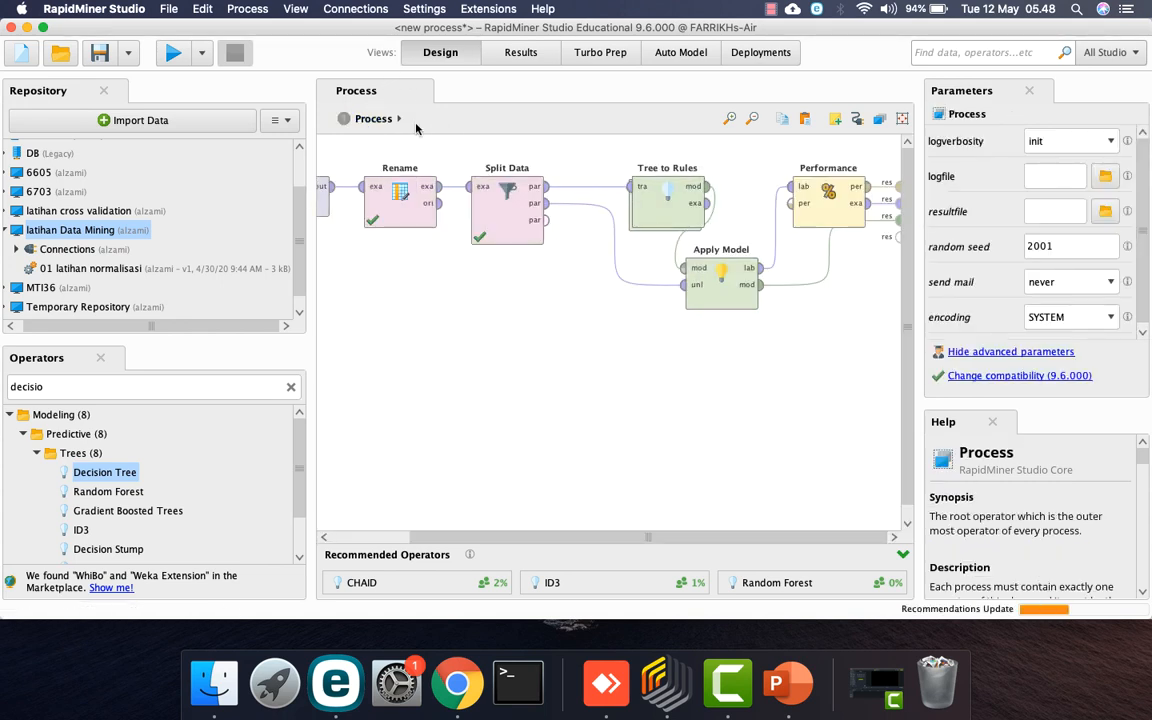
{"action": "left_click", "coordinate": [172, 52]}
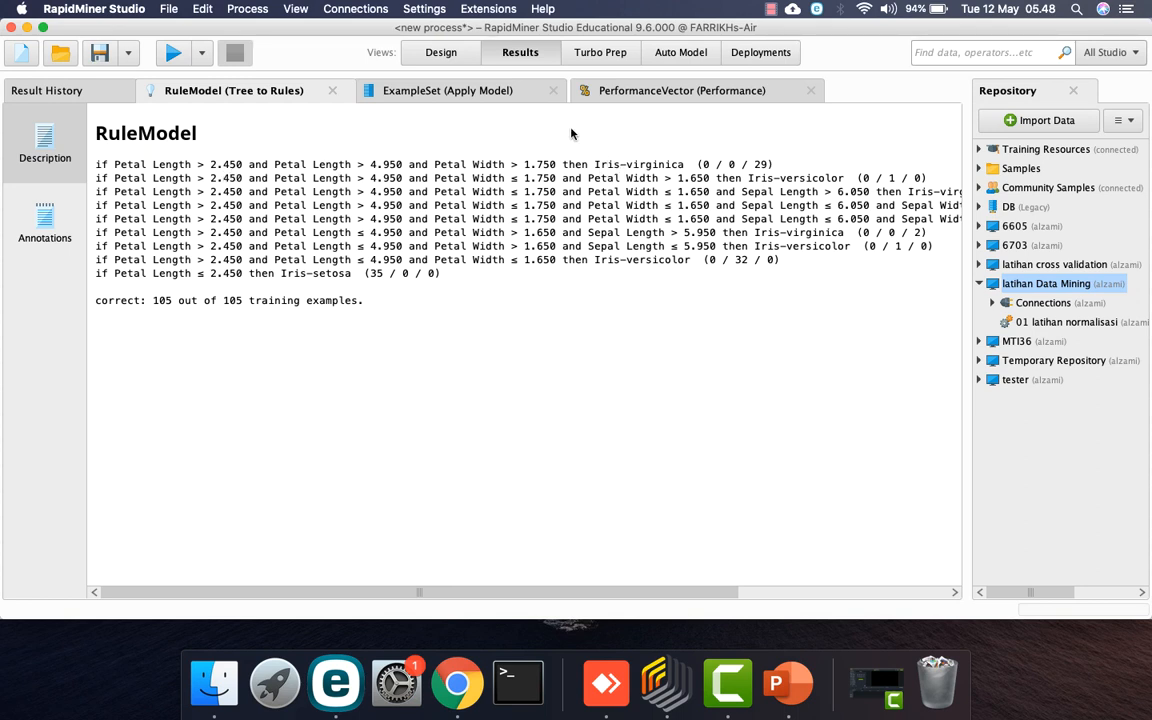
{"action": "left_click", "coordinate": [441, 55]}
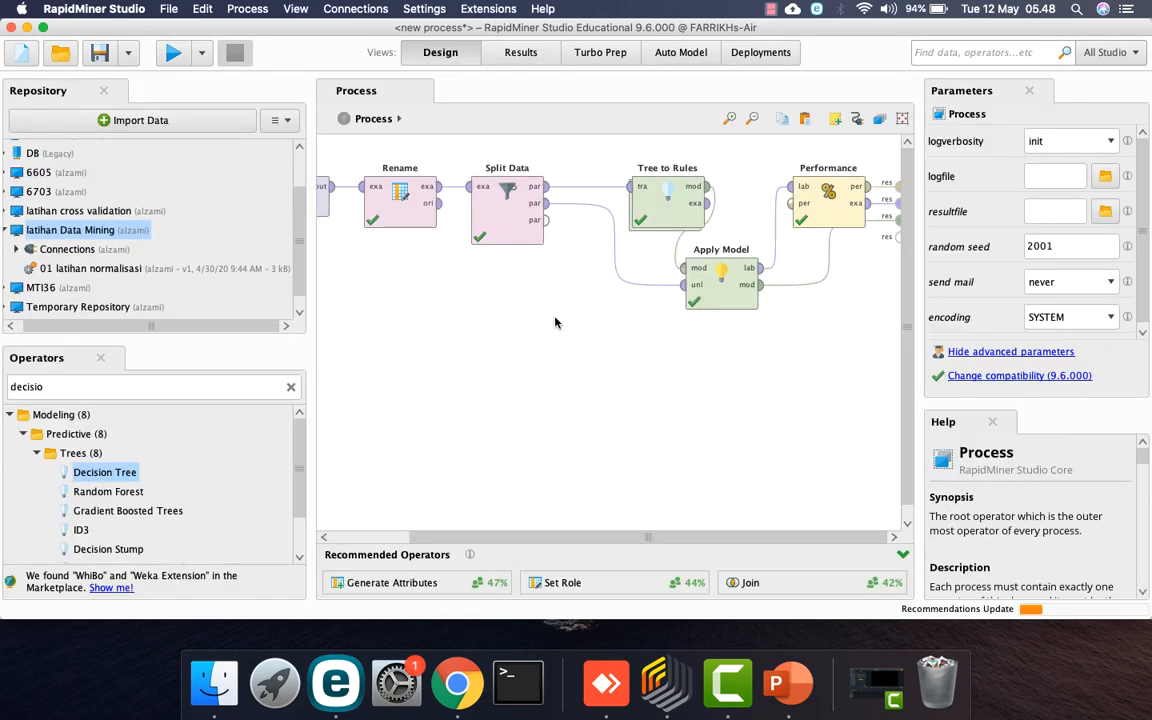
{"action": "left_click_drag", "start_coordinate": [719, 288], "coordinate": [706, 317]}
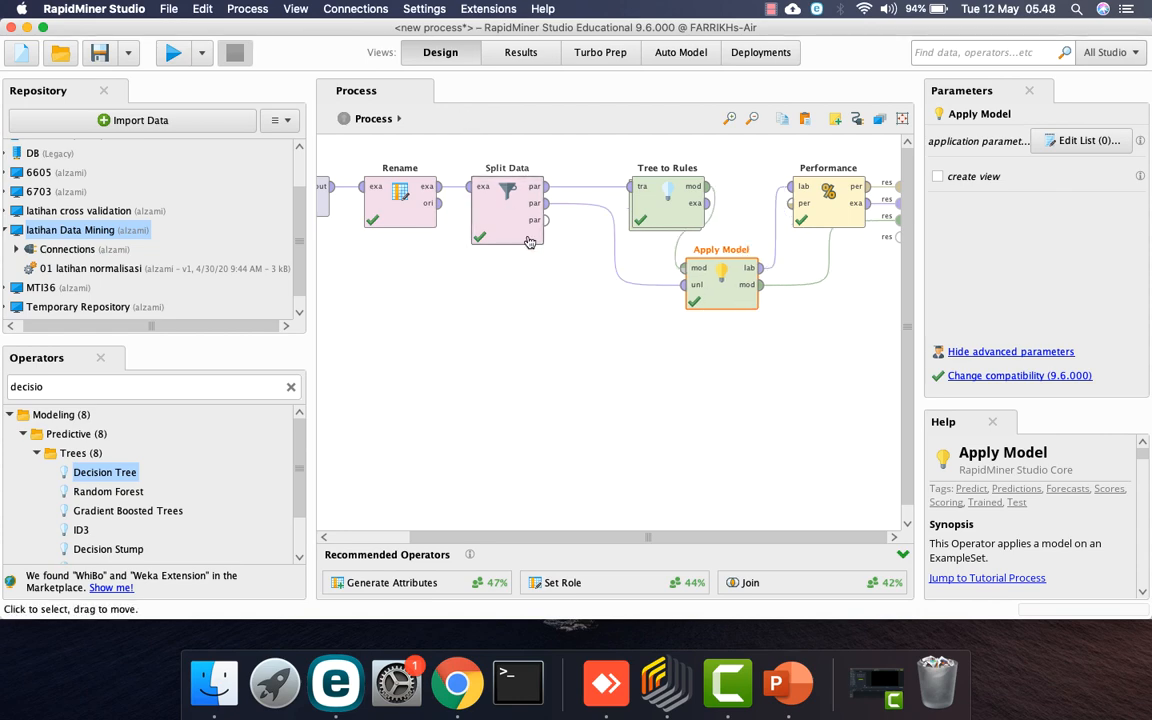
{"action": "left_click", "coordinate": [660, 205]}
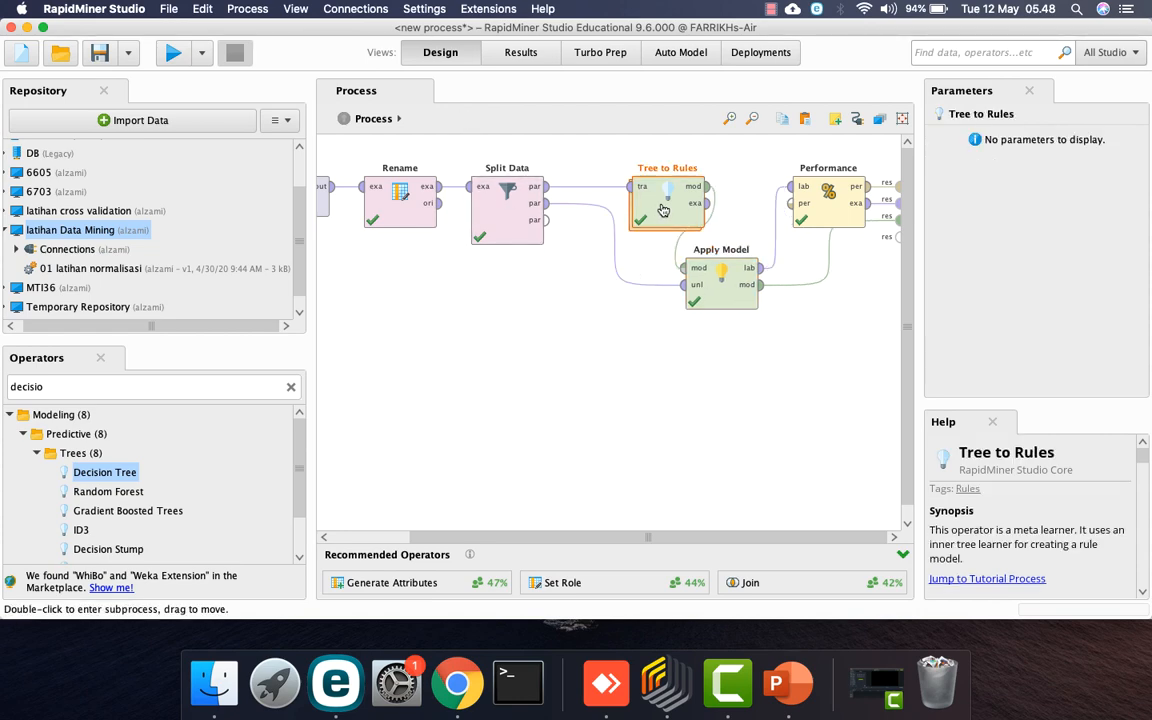
{"action": "left_click", "coordinate": [520, 55]}
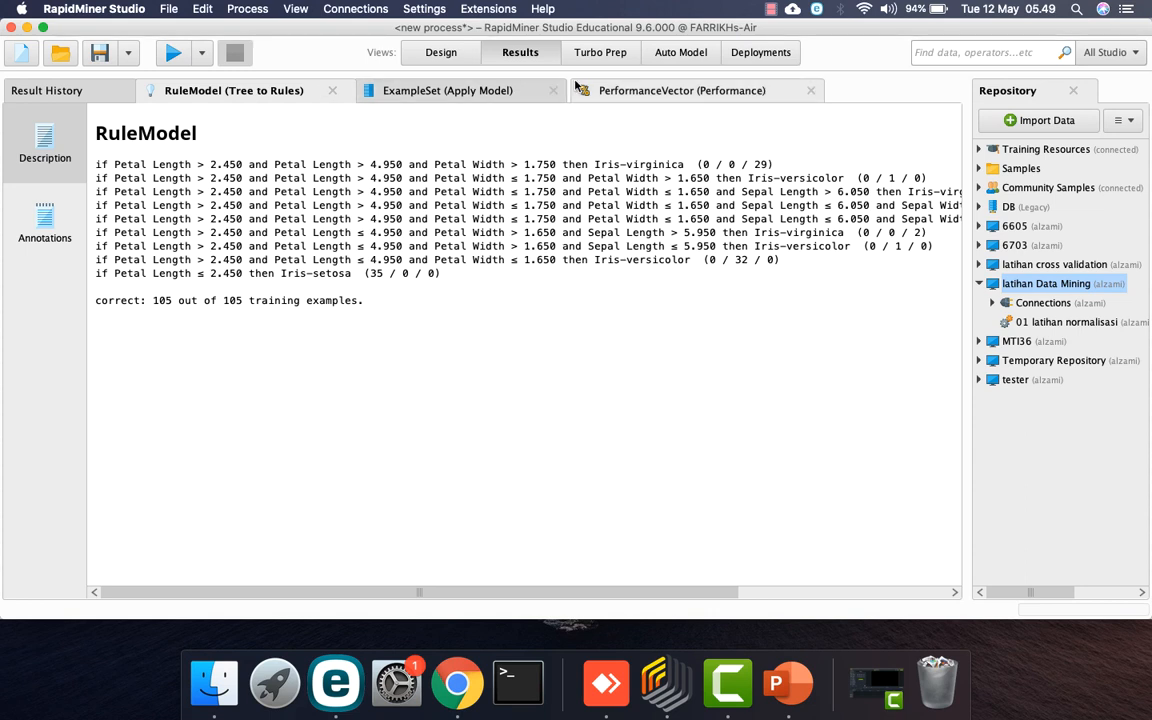
{"action": "left_click", "coordinate": [633, 95]}
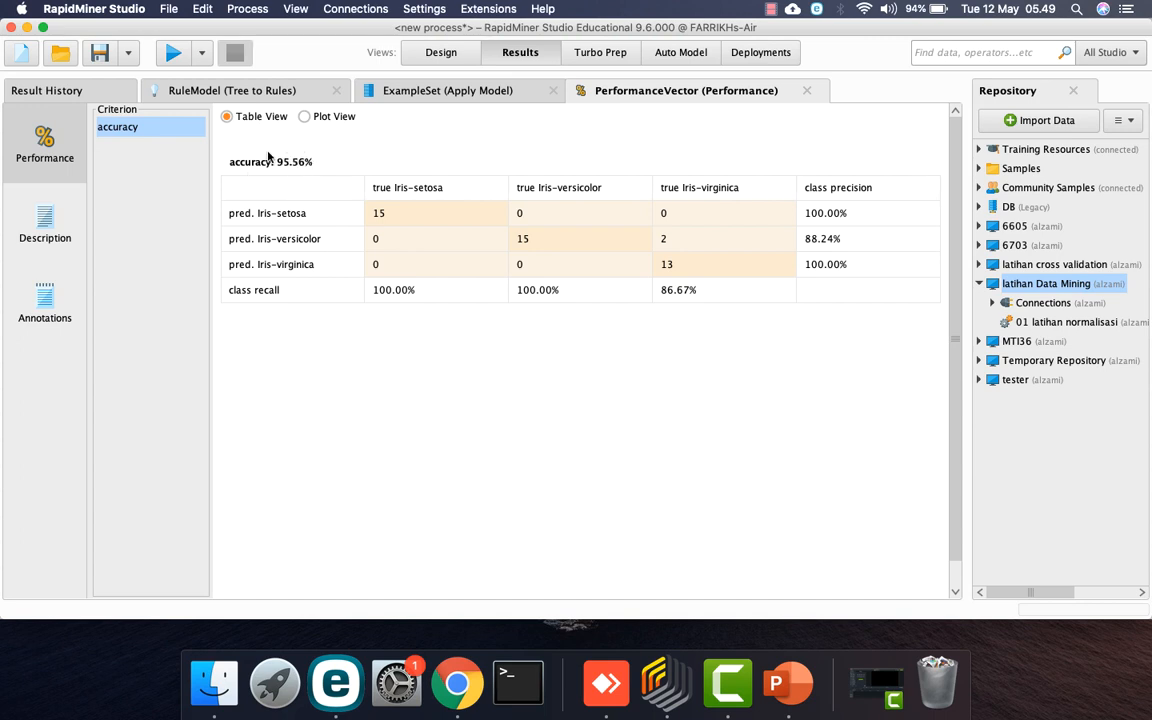
Replace Tree to Rules with a Decision Tree operator fed by Split Data's first partition
{"action": "left_click", "coordinate": [437, 54]}
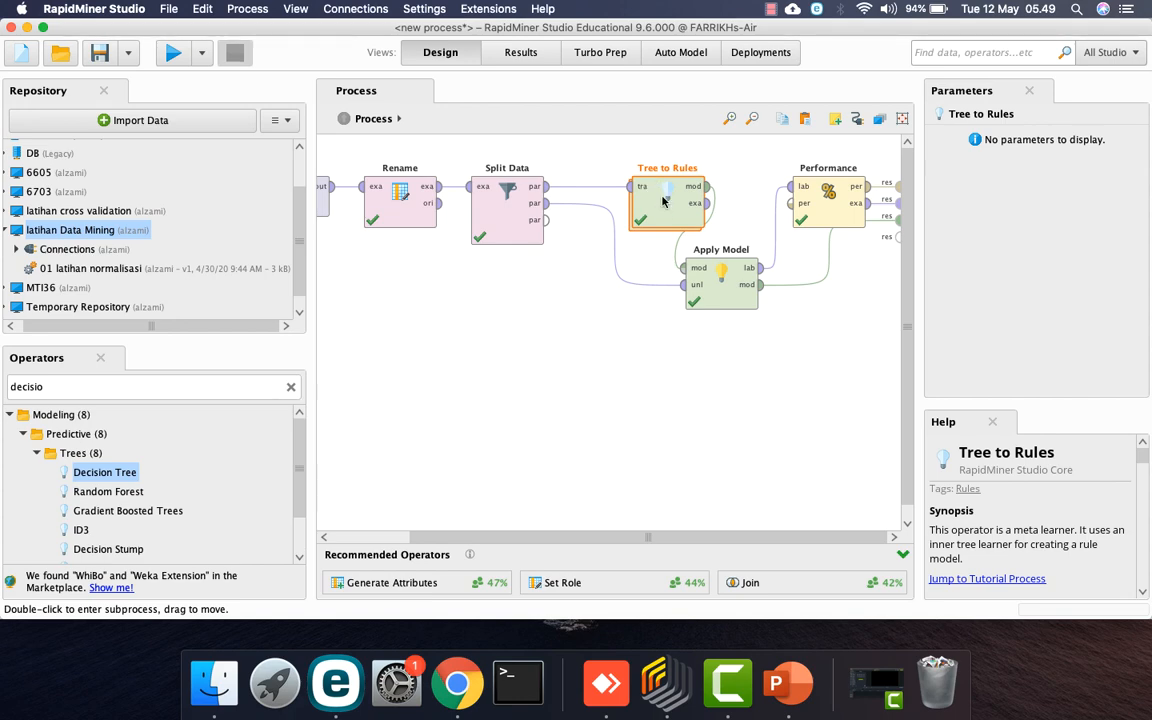
{"action": "key", "text": "Delete"}
{"action": "left_click_drag", "start_coordinate": [104, 472], "coordinate": [697, 175]}
{"action": "left_click", "coordinate": [543, 187]}
{"action": "left_click", "coordinate": [629, 187]}
Move Apply Model lower and connect the Decision Tree's model output to its model input
{"action": "left_click_drag", "start_coordinate": [714, 291], "coordinate": [714, 332]}
{"action": "left_click", "coordinate": [707, 187]}
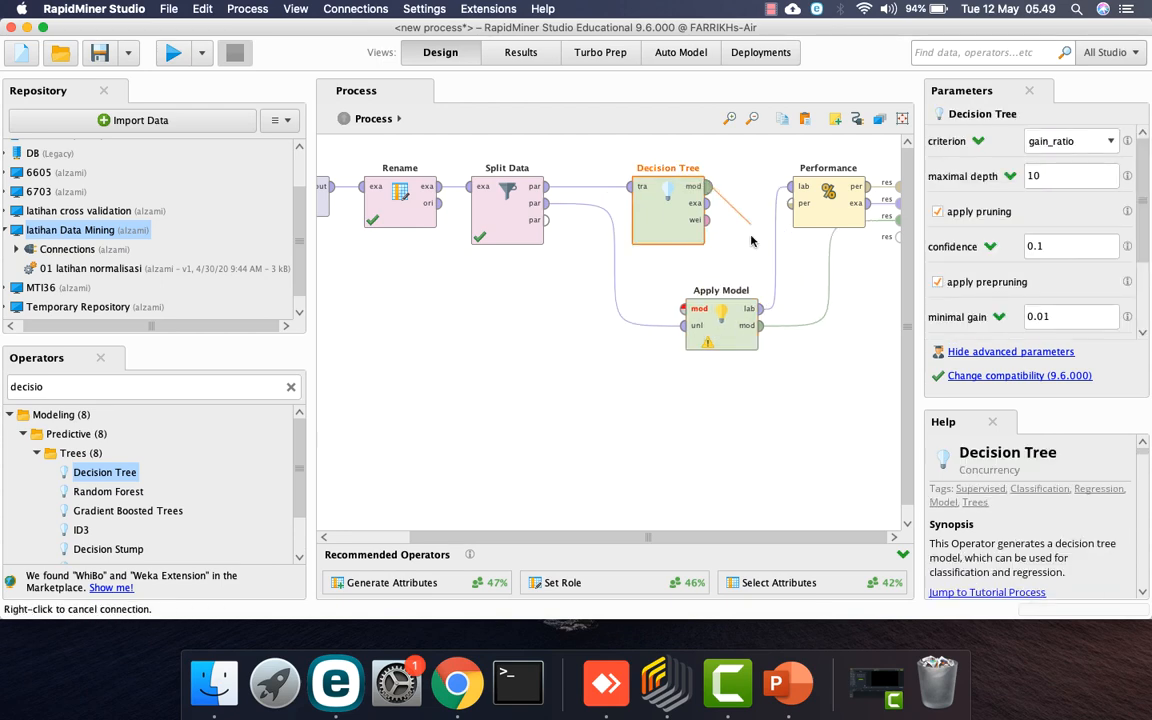
{"action": "left_click", "coordinate": [686, 311]}
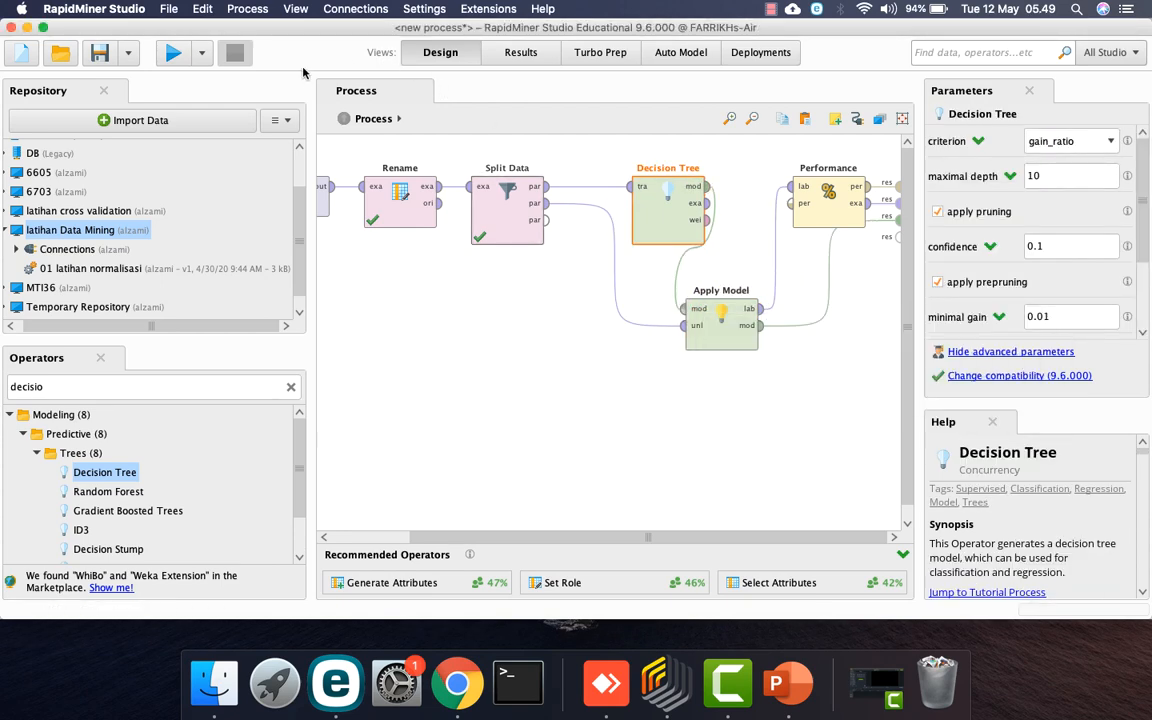
Run the process with the default Decision Tree parameters and review the performance vector and tree graph
{"action": "left_click", "coordinate": [172, 53]}
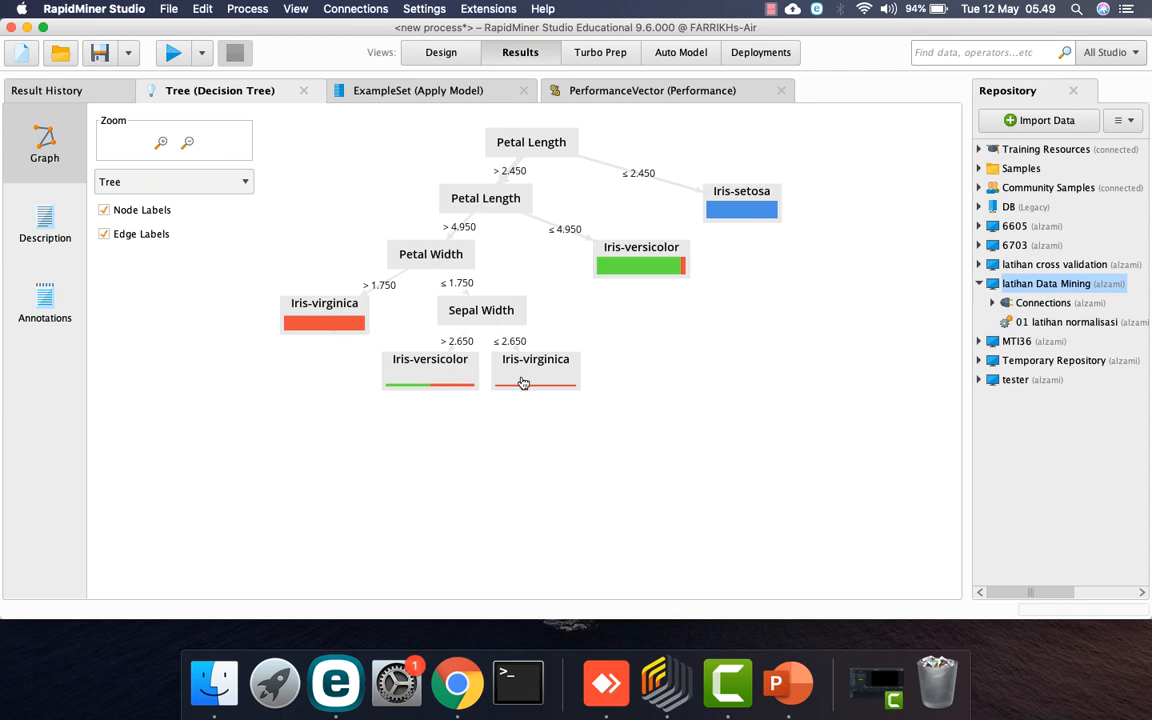
{"action": "left_click", "coordinate": [396, 92]}
{"action": "left_click", "coordinate": [540, 92]}
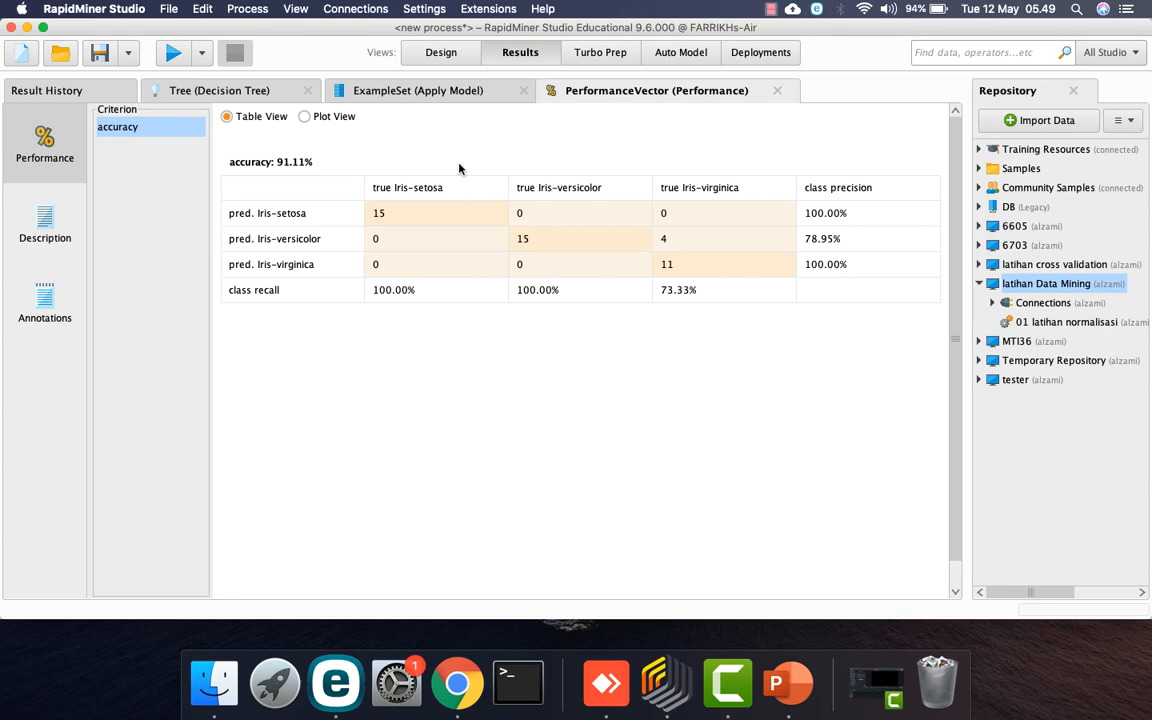
{"action": "left_click", "coordinate": [266, 94]}
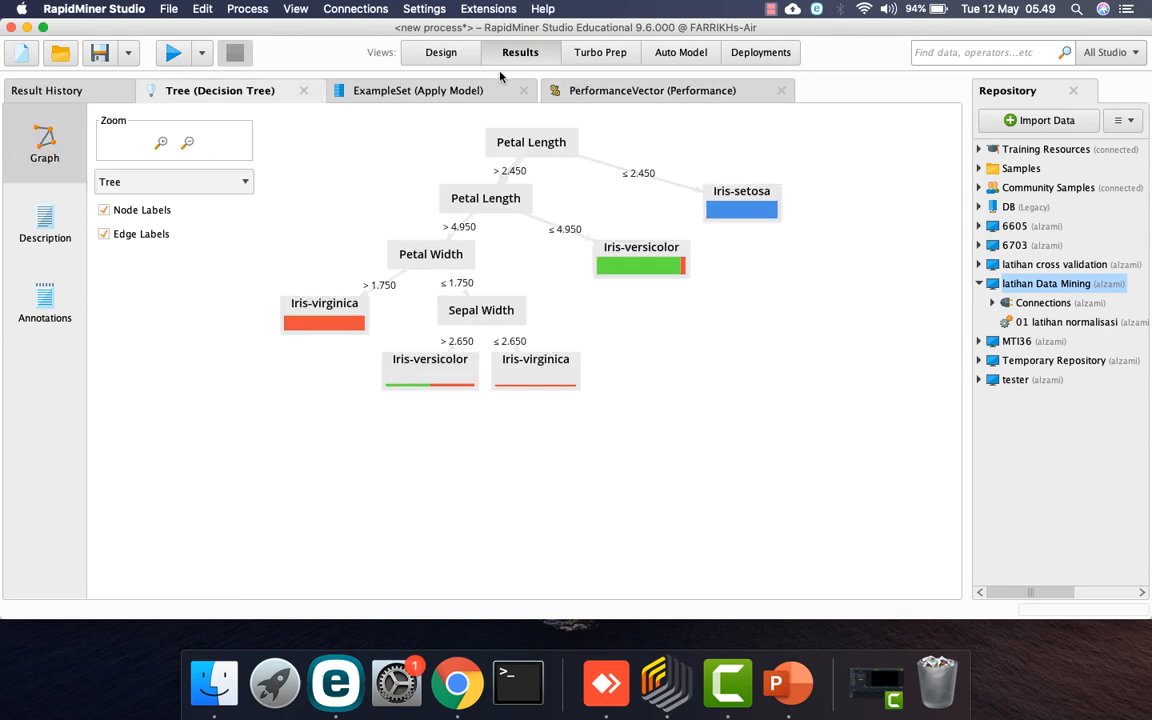
Disable both apply pruning and apply prepruning on the Decision Tree, rerun, and compare the performance and tree graph
{"action": "left_click", "coordinate": [443, 54]}
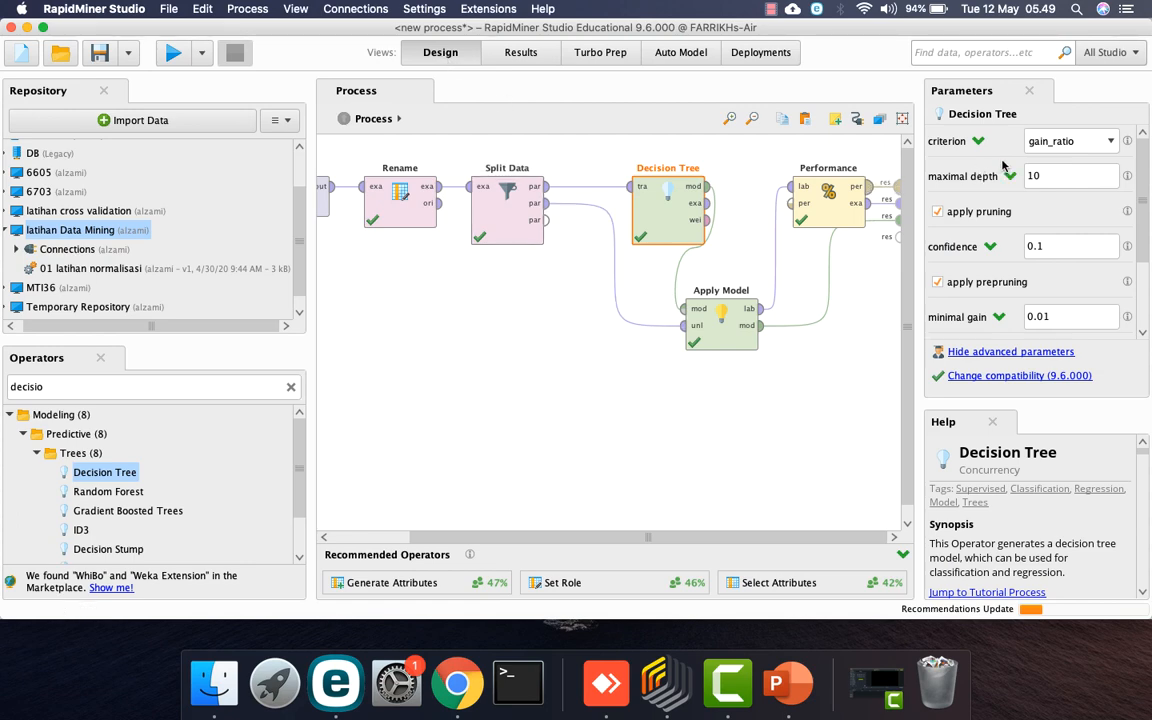
{"action": "left_click", "coordinate": [966, 213]}
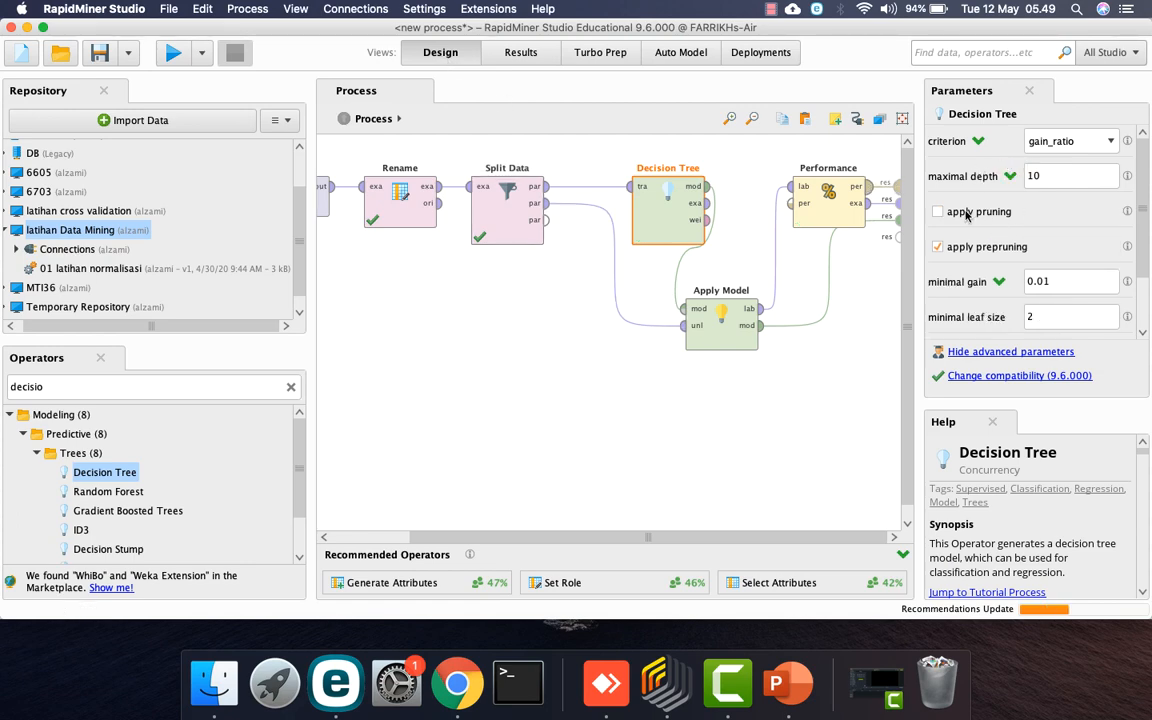
{"action": "left_click", "coordinate": [950, 247]}
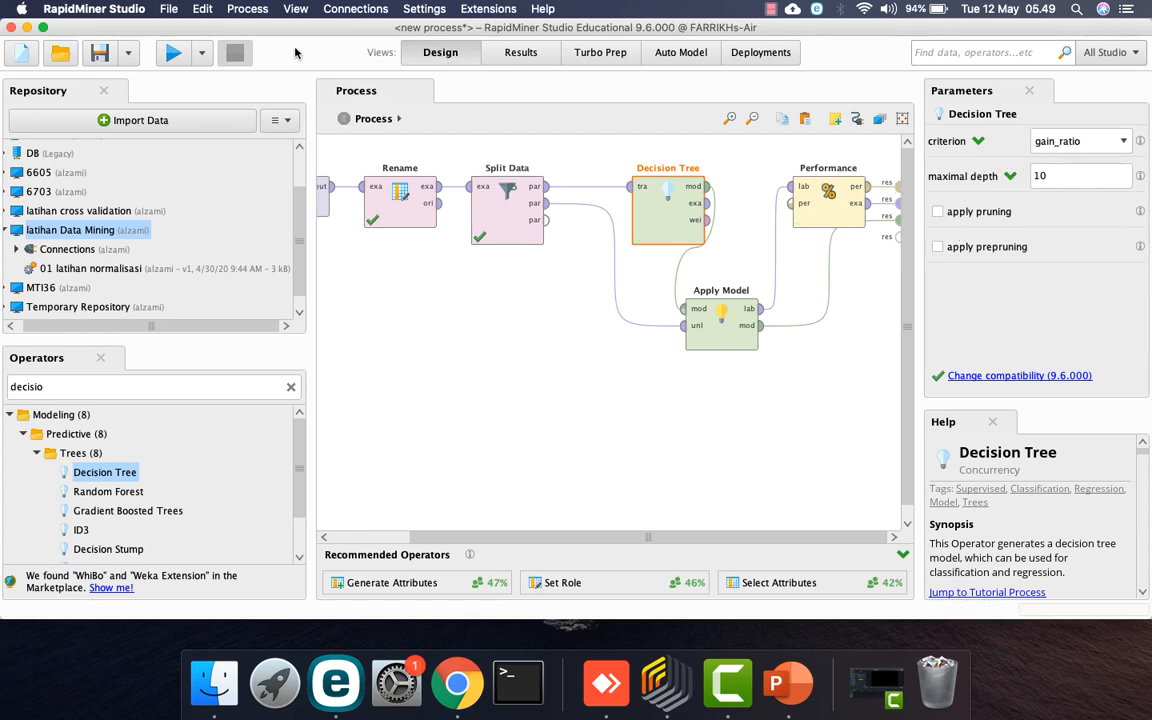
{"action": "left_click", "coordinate": [173, 52]}
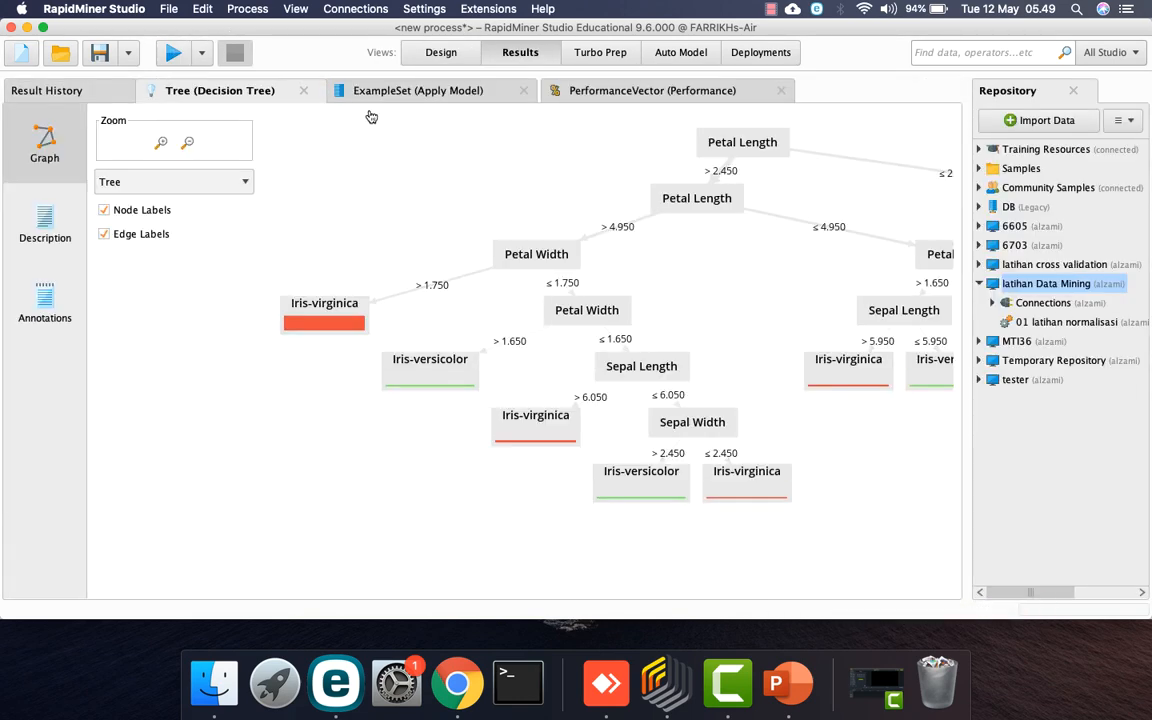
{"action": "left_click", "coordinate": [585, 90]}
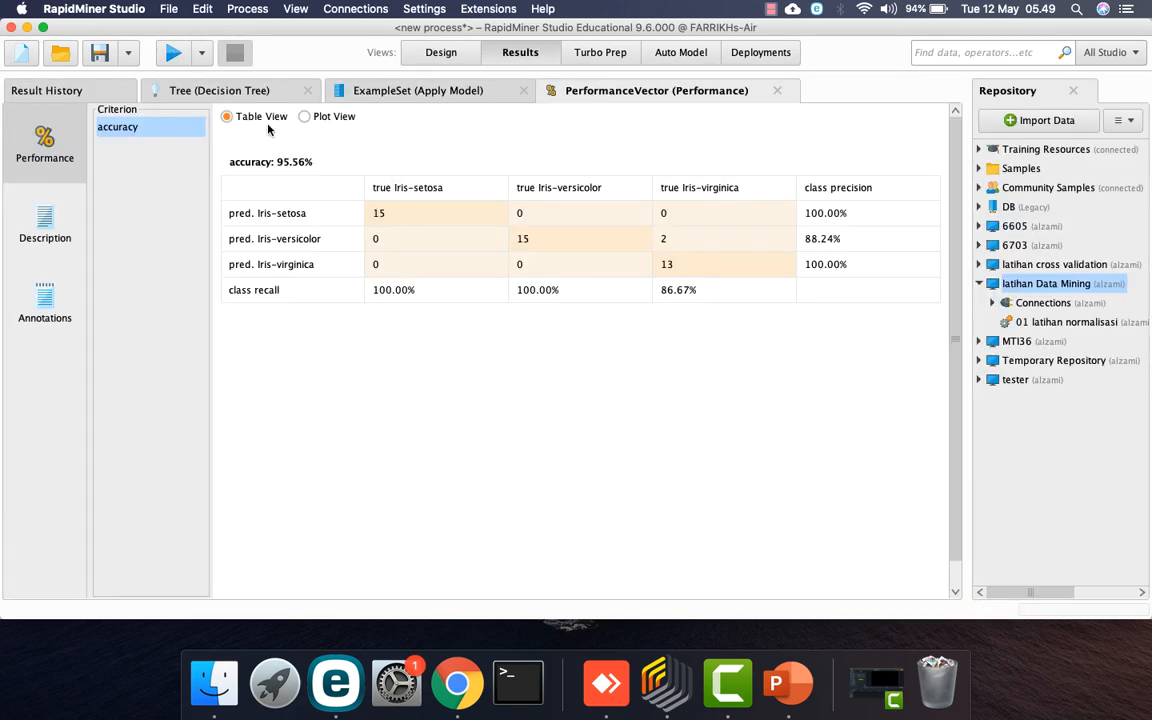
{"action": "left_click", "coordinate": [200, 88]}
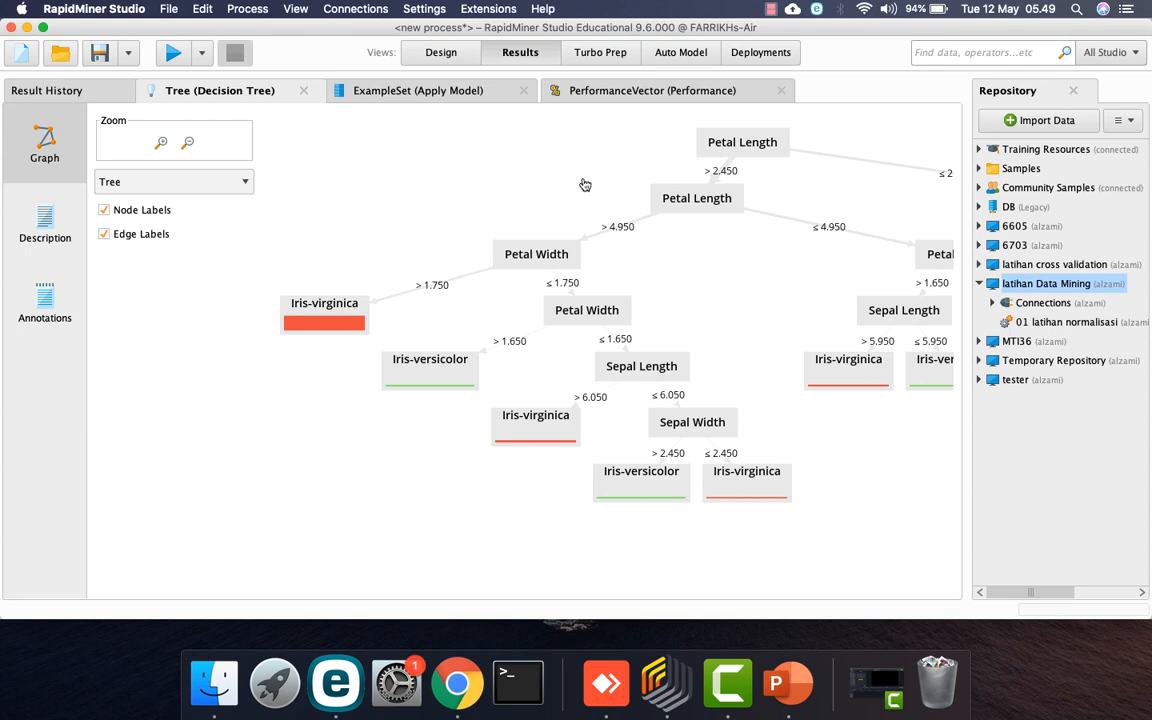
Enable only apply pruning on the Decision Tree with confidence 0.1, rerun, and check the tree and performance vector
{"action": "left_click", "coordinate": [443, 52]}
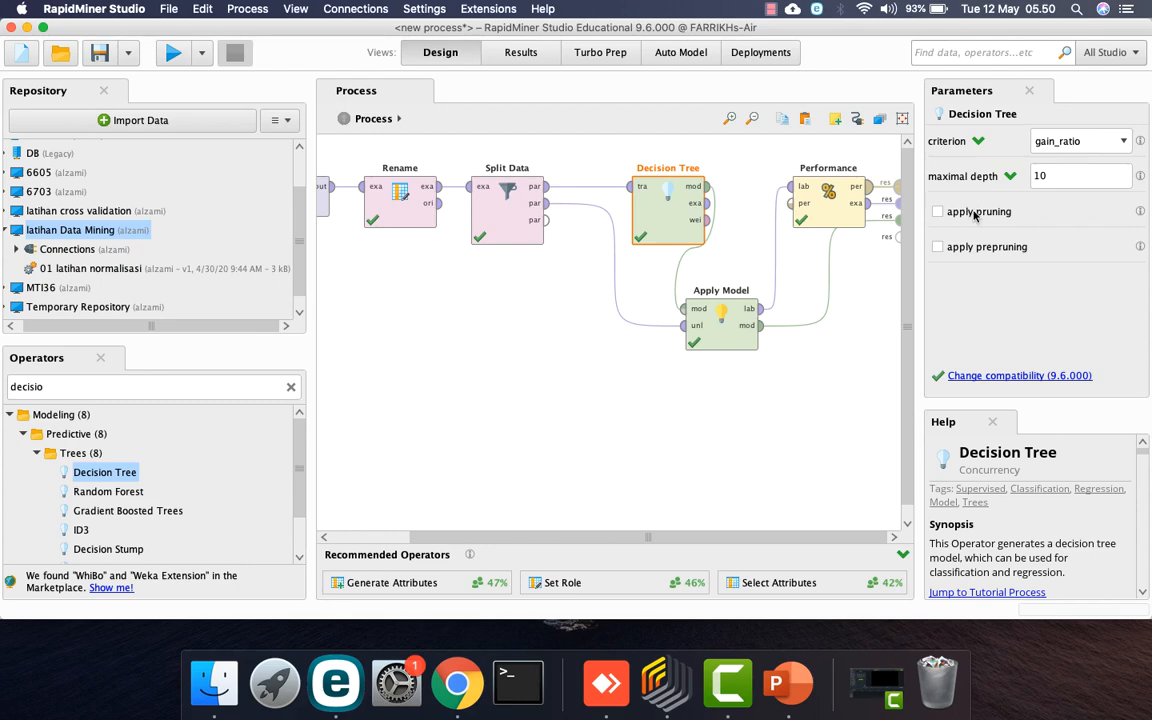
{"action": "left_click", "coordinate": [937, 212]}
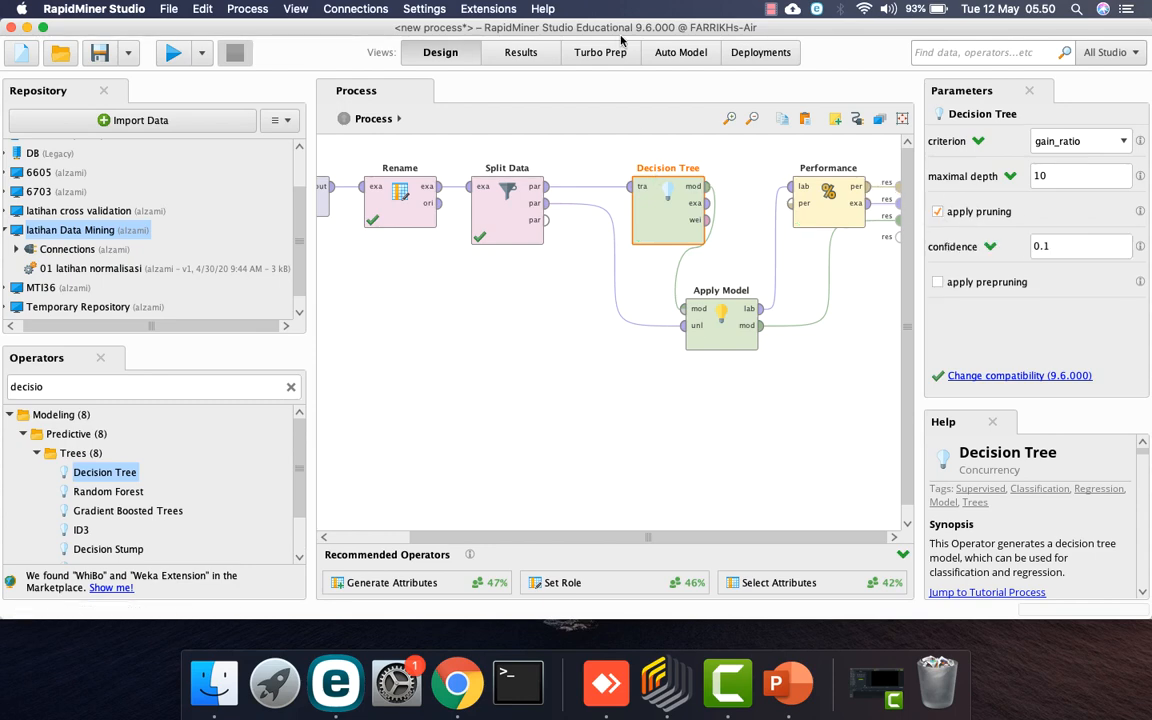
{"action": "left_click", "coordinate": [522, 53]}
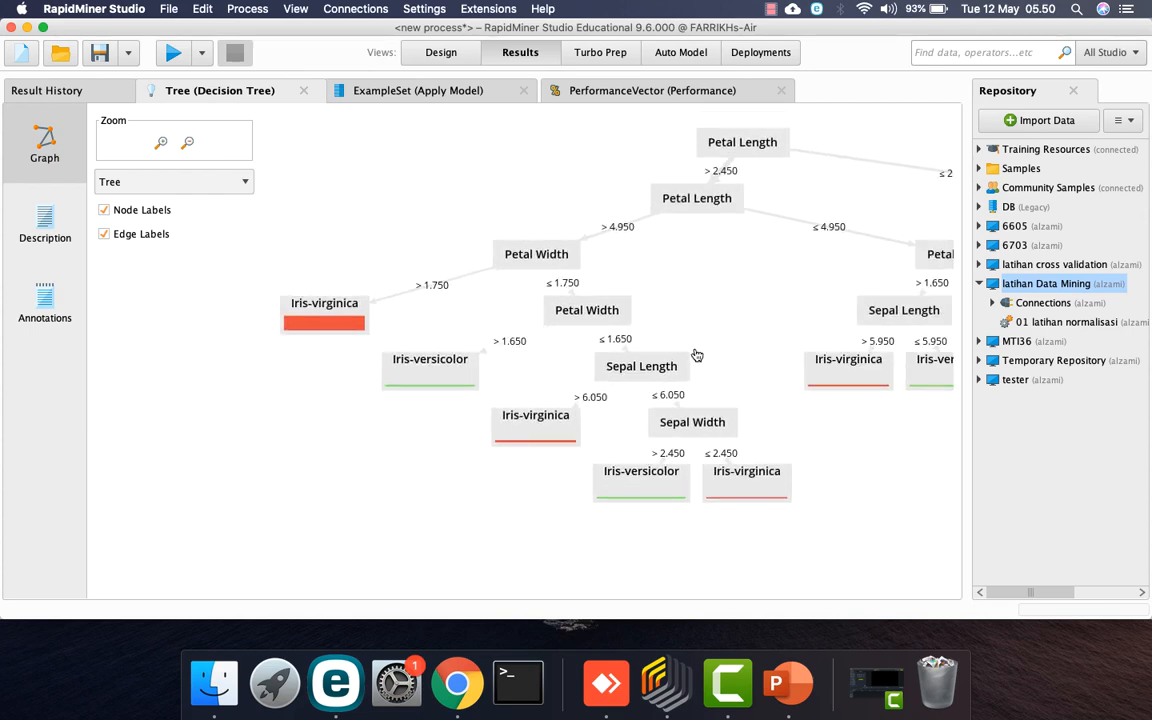
{"action": "left_click", "coordinate": [434, 56]}
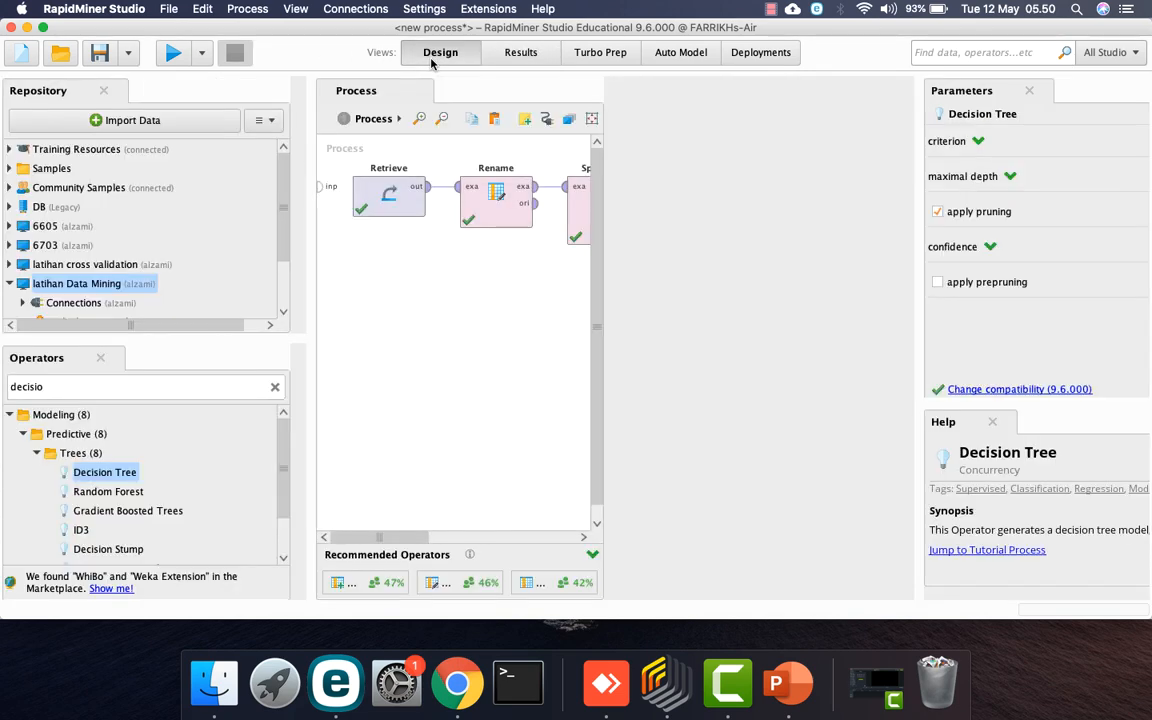
{"action": "left_click", "coordinate": [173, 53]}
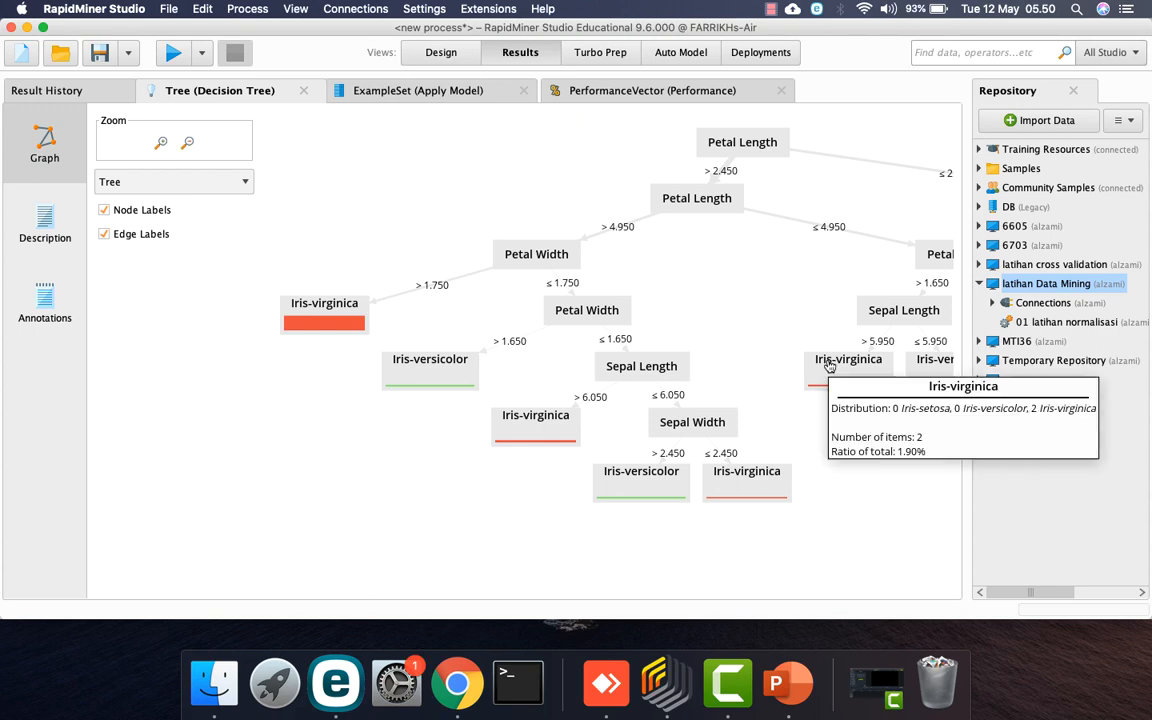
{"action": "left_click", "coordinate": [605, 92]}
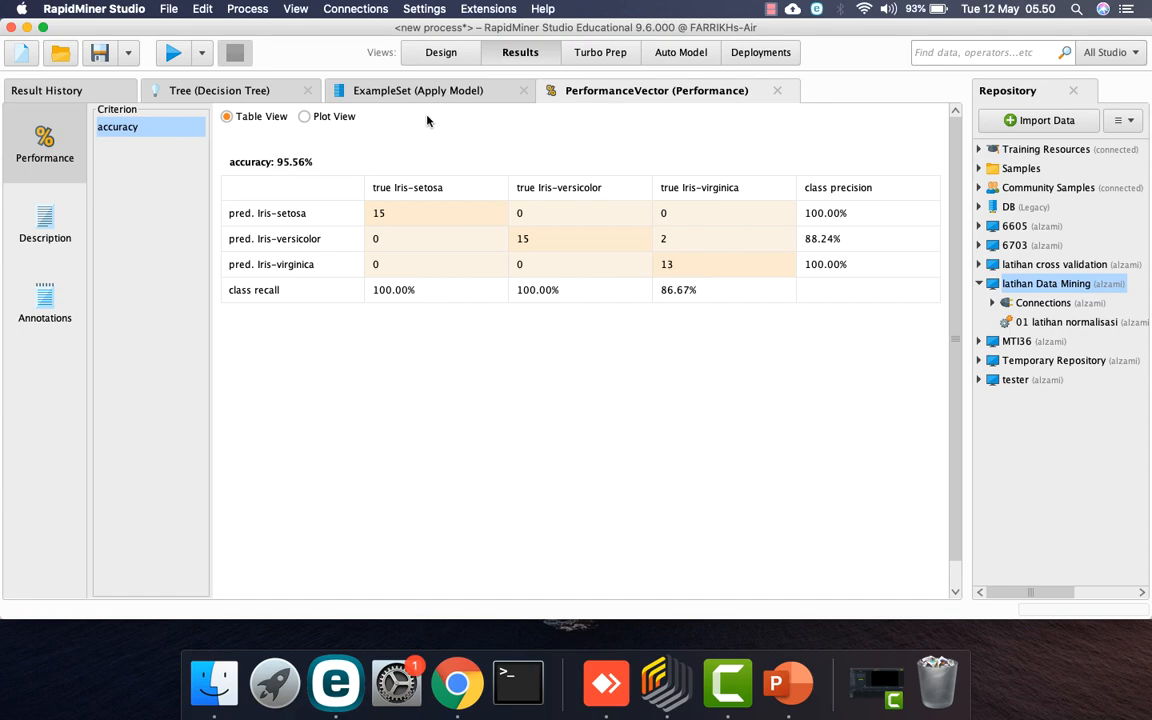
Turn apply pruning off again, rerun the process, and recheck the performance vector and unpruned tree graph
{"action": "left_click", "coordinate": [436, 55]}
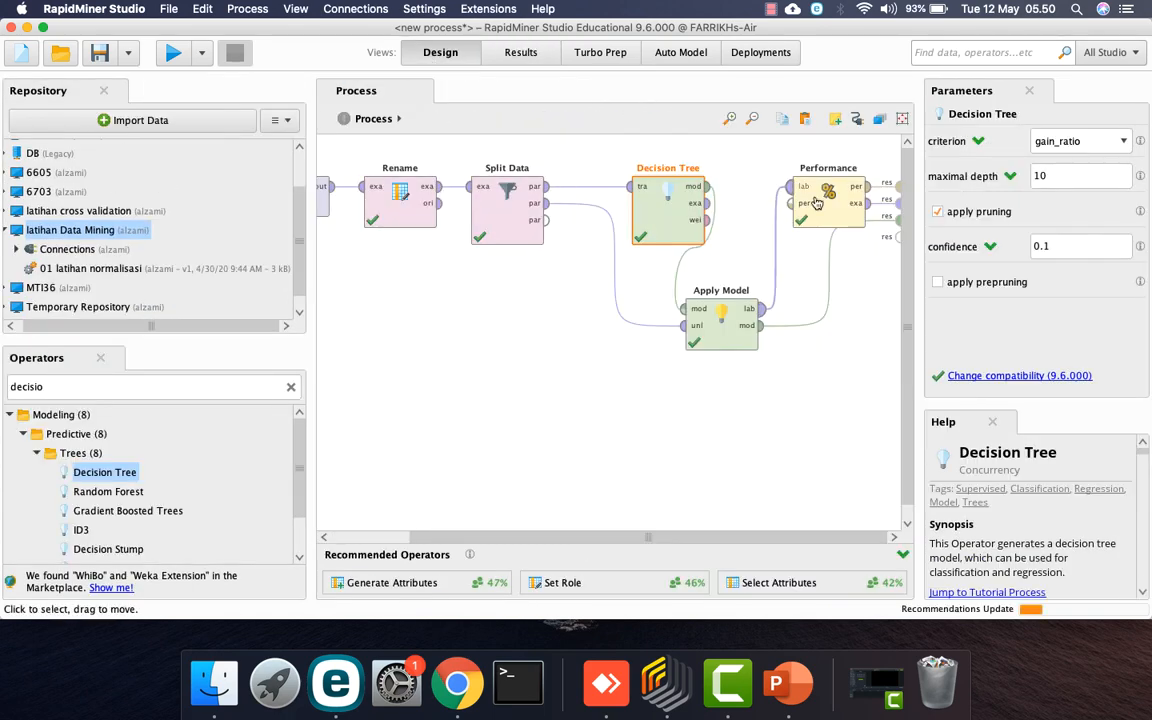
{"action": "left_click", "coordinate": [962, 211]}
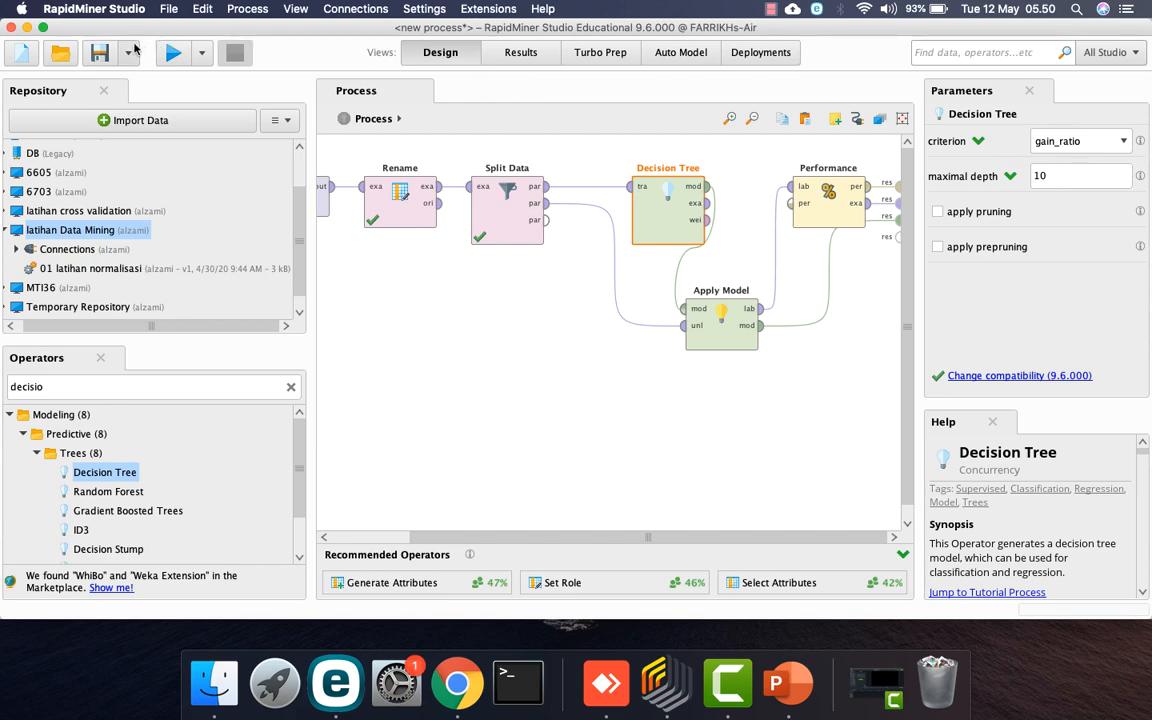
{"action": "left_click", "coordinate": [172, 55]}
{"action": "left_click", "coordinate": [562, 88]}
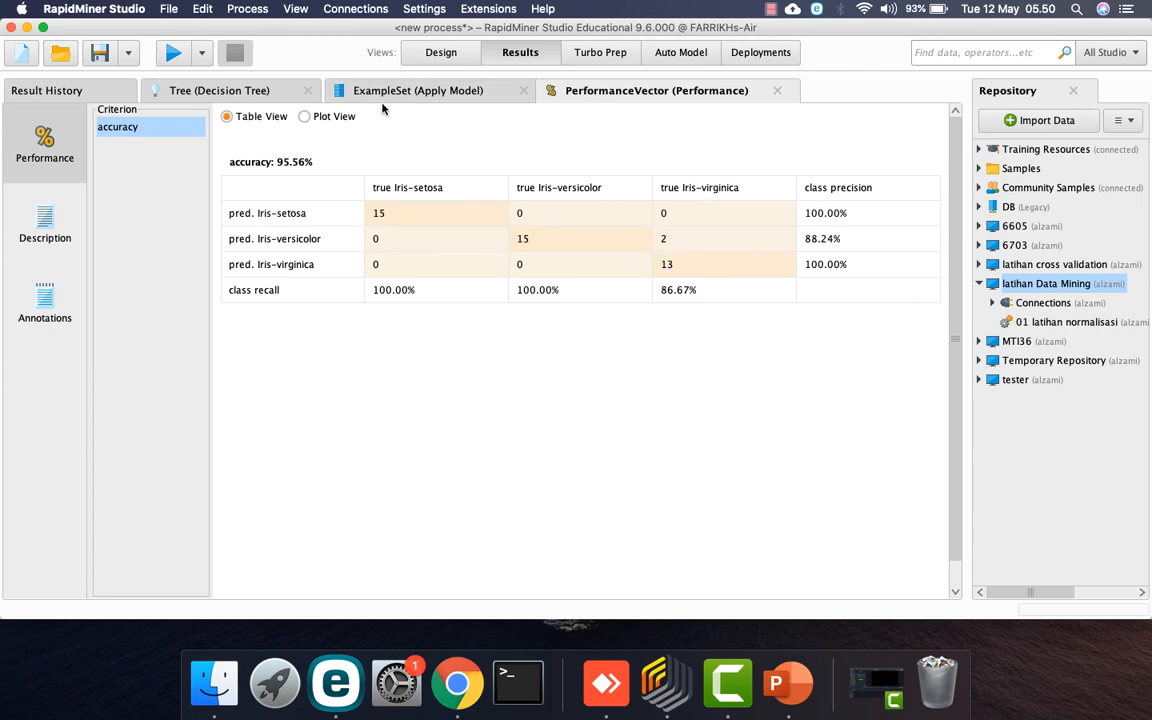
{"action": "left_click", "coordinate": [238, 85]}
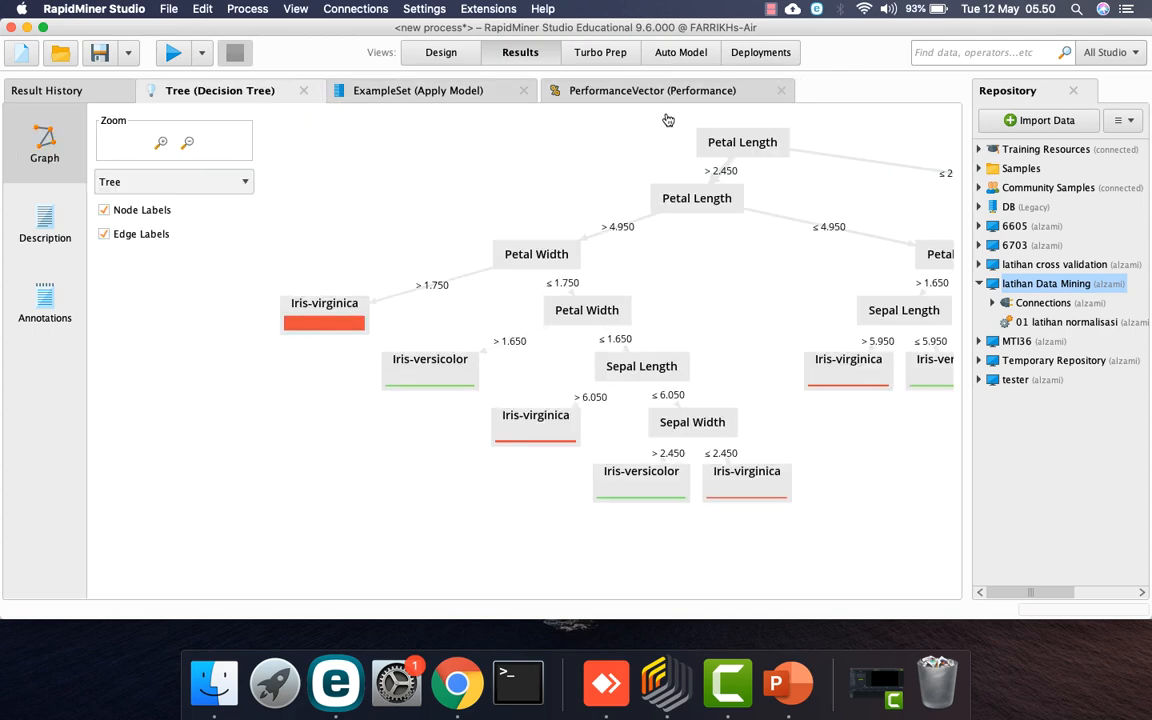
Re-enable apply pruning while leaving apply prepruning off, rerun, and check the performance vector once more
{"action": "left_click", "coordinate": [440, 54]}
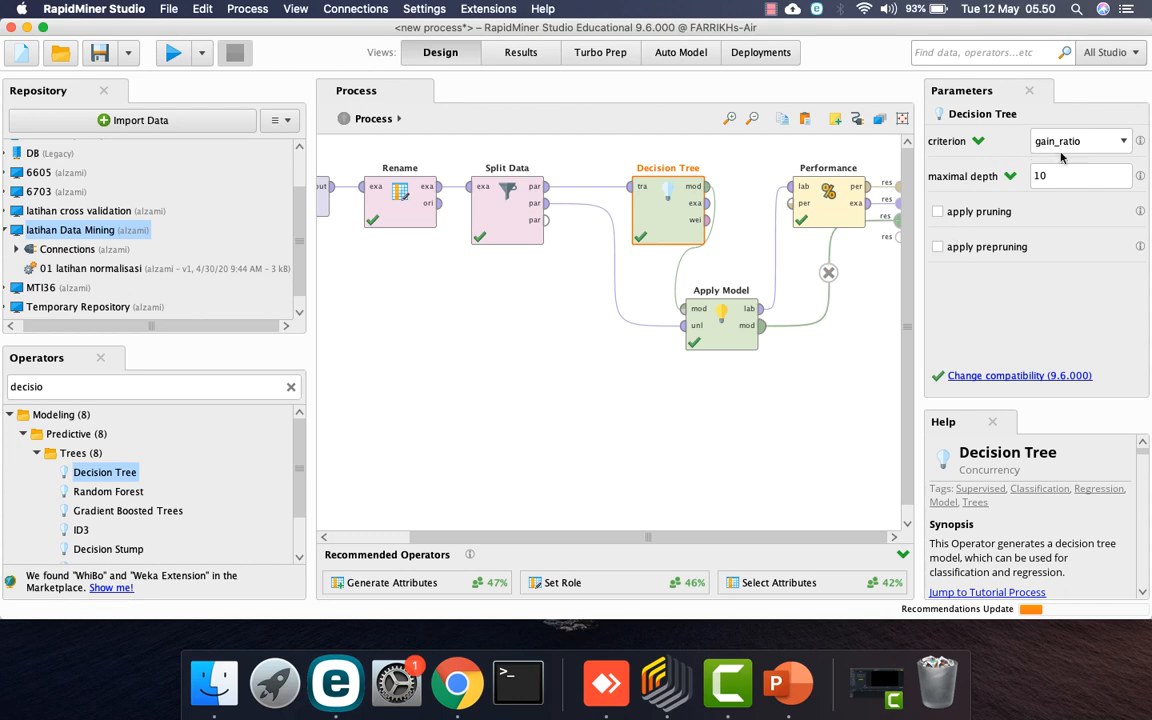
{"action": "left_click", "coordinate": [985, 217]}
{"action": "left_click", "coordinate": [173, 54]}
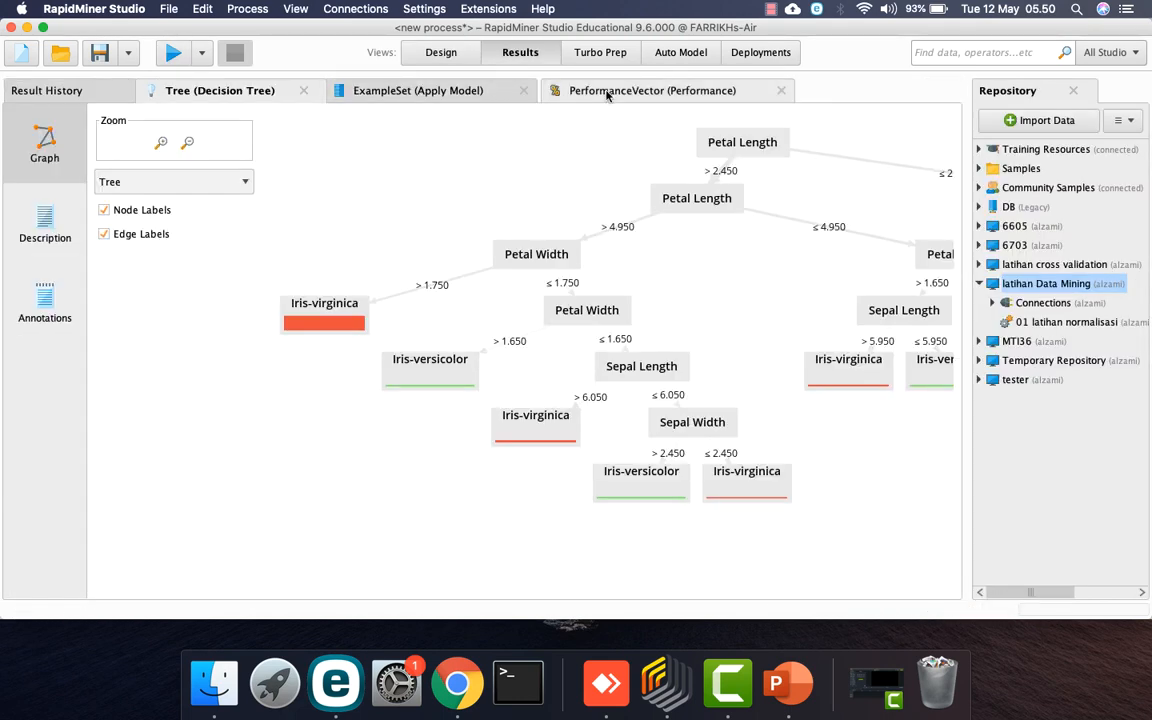
{"action": "left_click", "coordinate": [609, 91]}
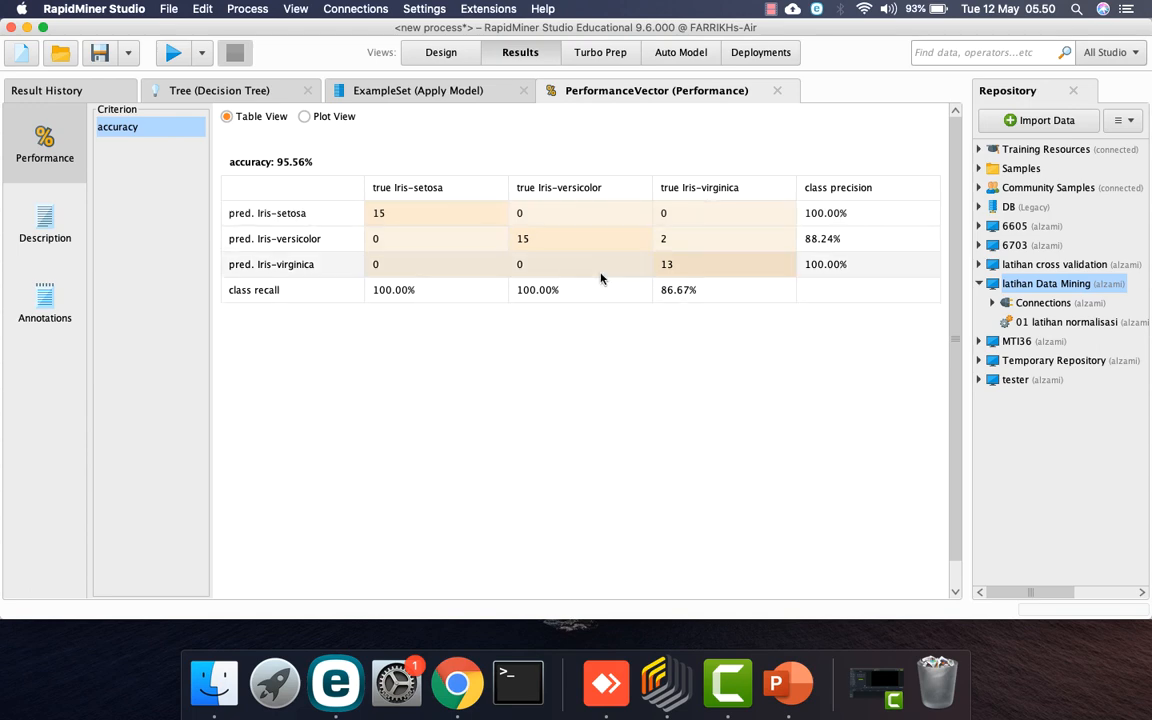
Enable apply prepruning alongside apply pruning, review its minimal gain, leaf size and split size settings, and rerun the process
{"action": "left_click", "coordinate": [443, 54]}
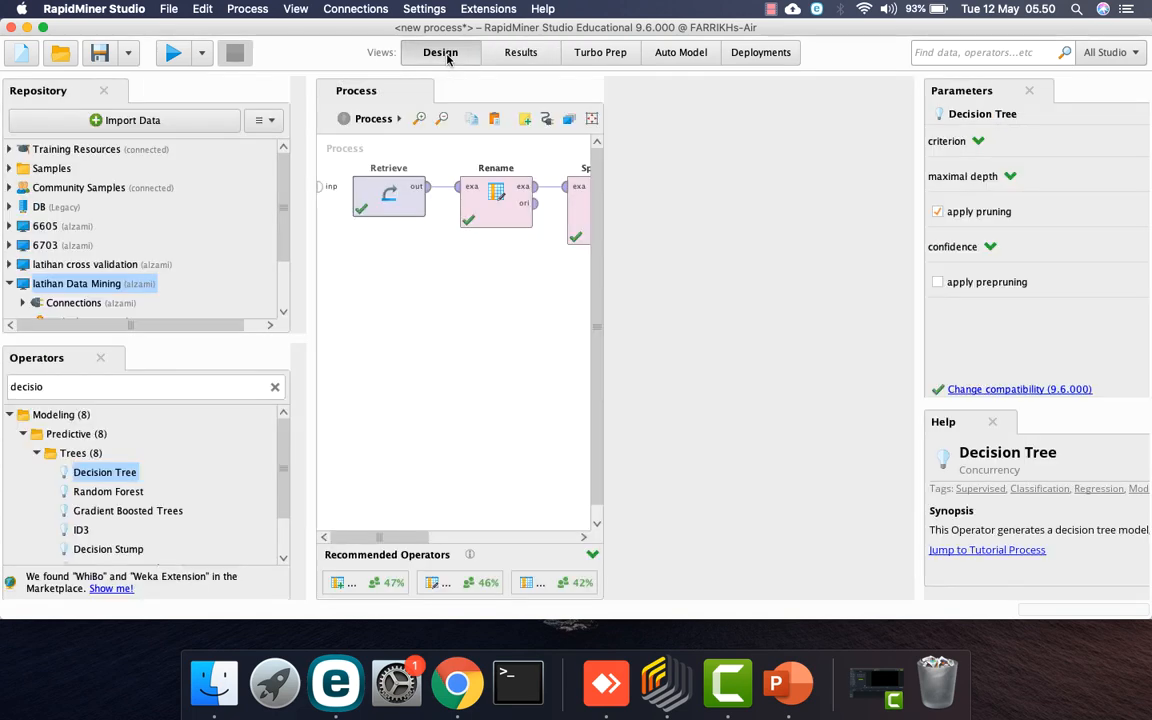
{"action": "left_click", "coordinate": [937, 284]}
{"action": "scroll", "coordinate": [1057, 322], "scroll_direction": "down", "scroll_amount": 3}
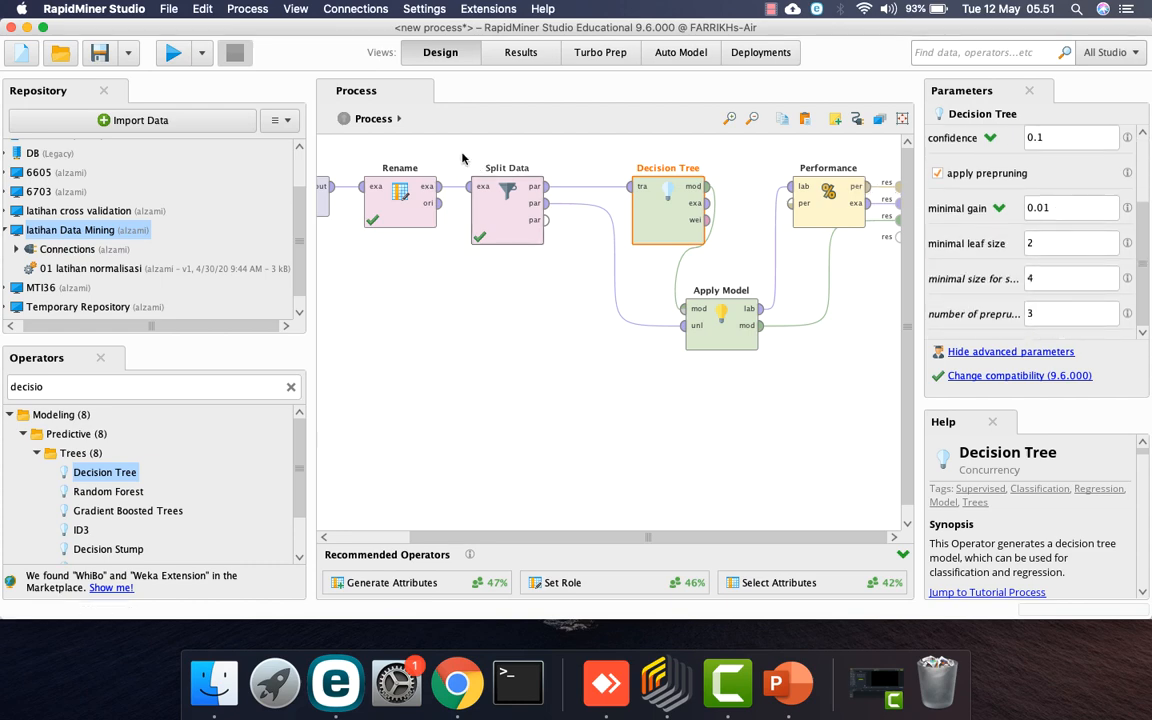
{"action": "left_click", "coordinate": [172, 52]}
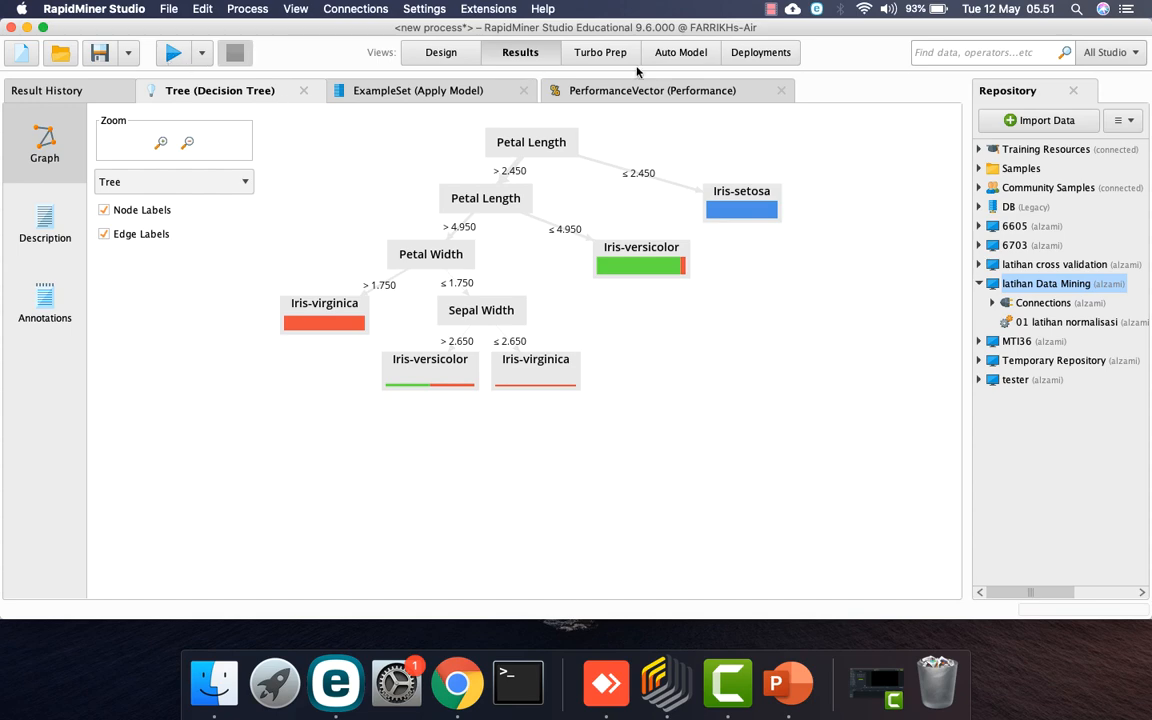
Check the performance vector and the tree graph for the run with both pruning and prepruning applied
{"action": "left_click", "coordinate": [590, 85]}
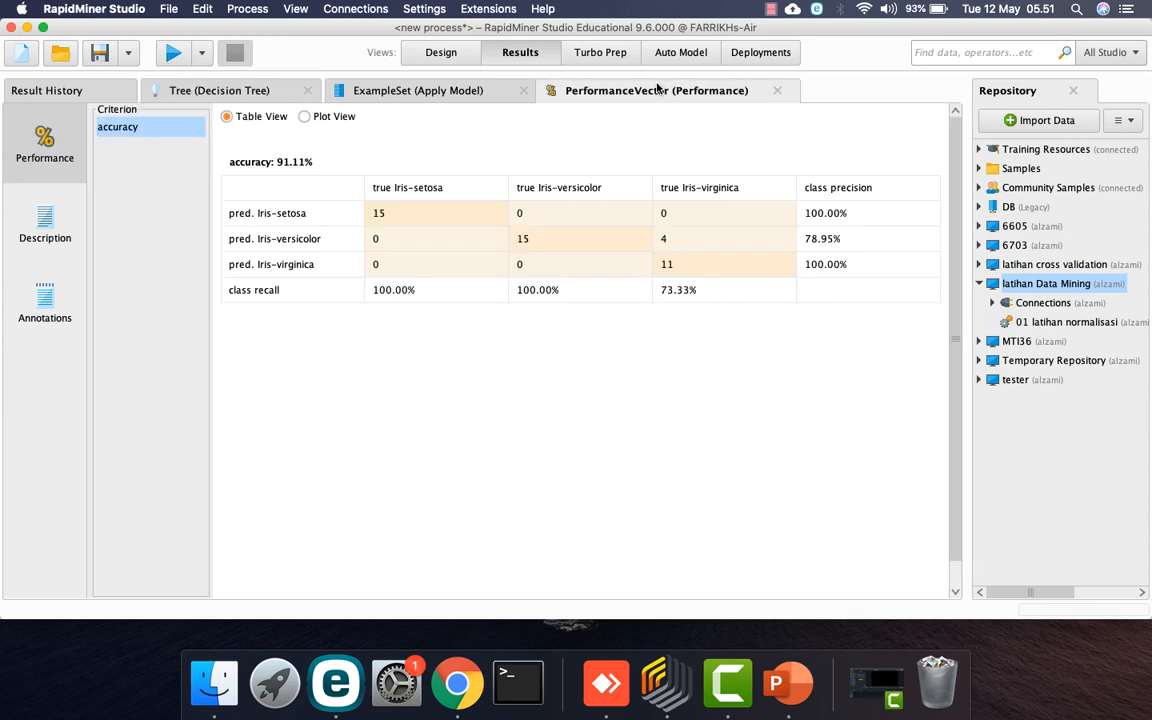
{"action": "left_click", "coordinate": [222, 89]}
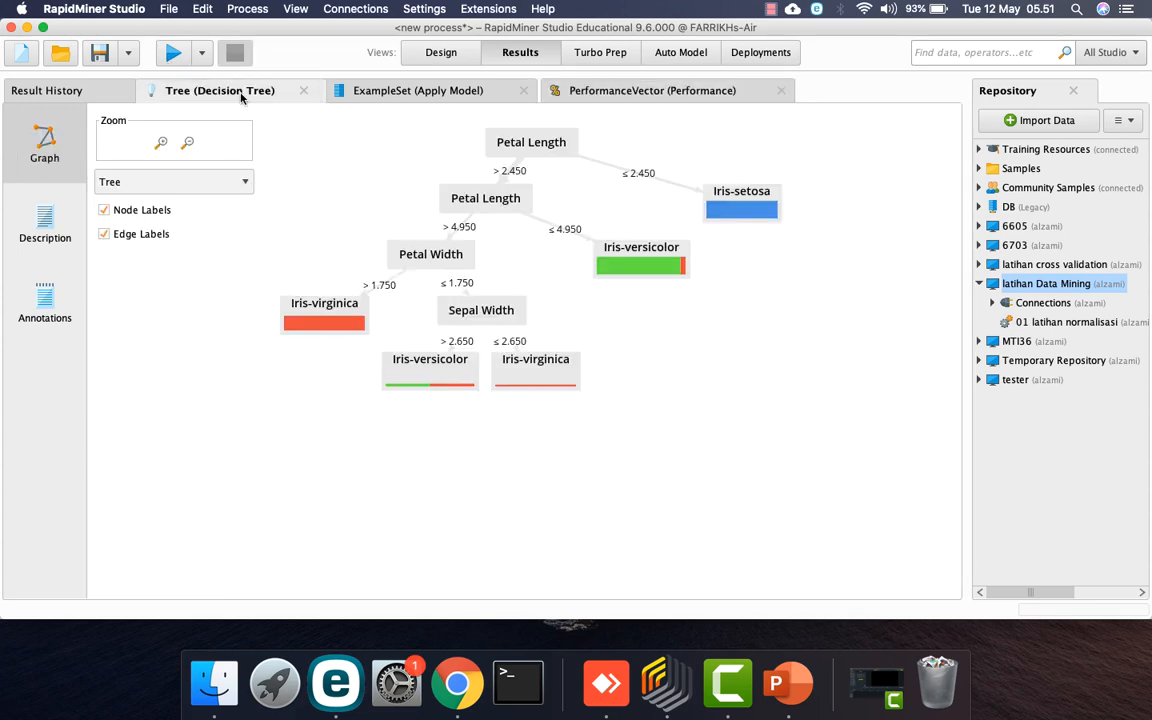
Turn off apply prepruning on the Decision Tree with the gain_ratio criterion, rerun, and check the accuracy and tree graph
{"action": "left_click", "coordinate": [442, 51]}
{"action": "scroll", "coordinate": [988, 210], "scroll_direction": "up", "scroll_amount": 3}
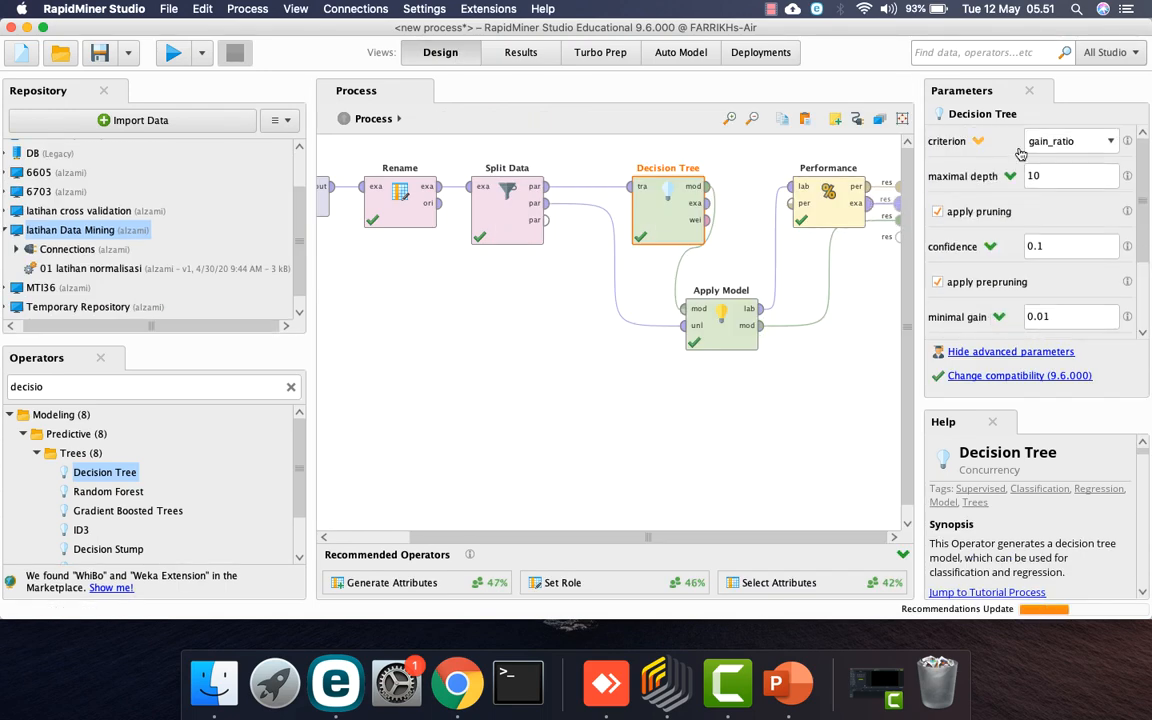
{"action": "left_click", "coordinate": [1068, 142]}
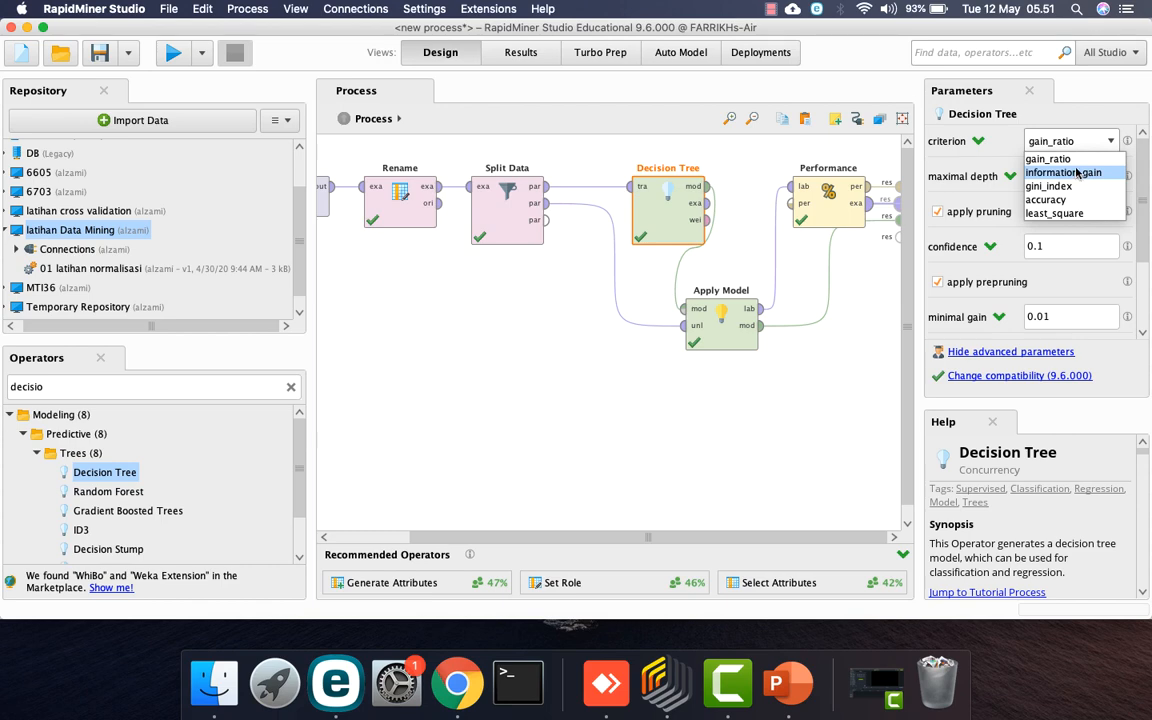
{"action": "left_click", "coordinate": [985, 283]}
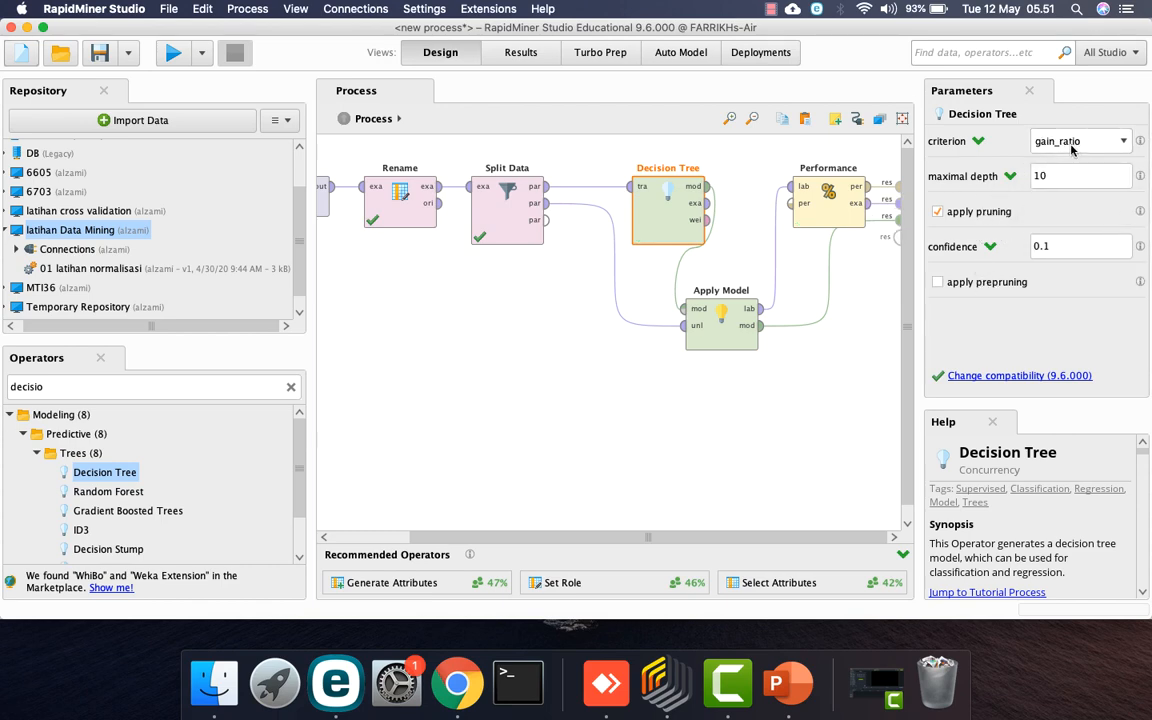
{"action": "left_click", "coordinate": [159, 51]}
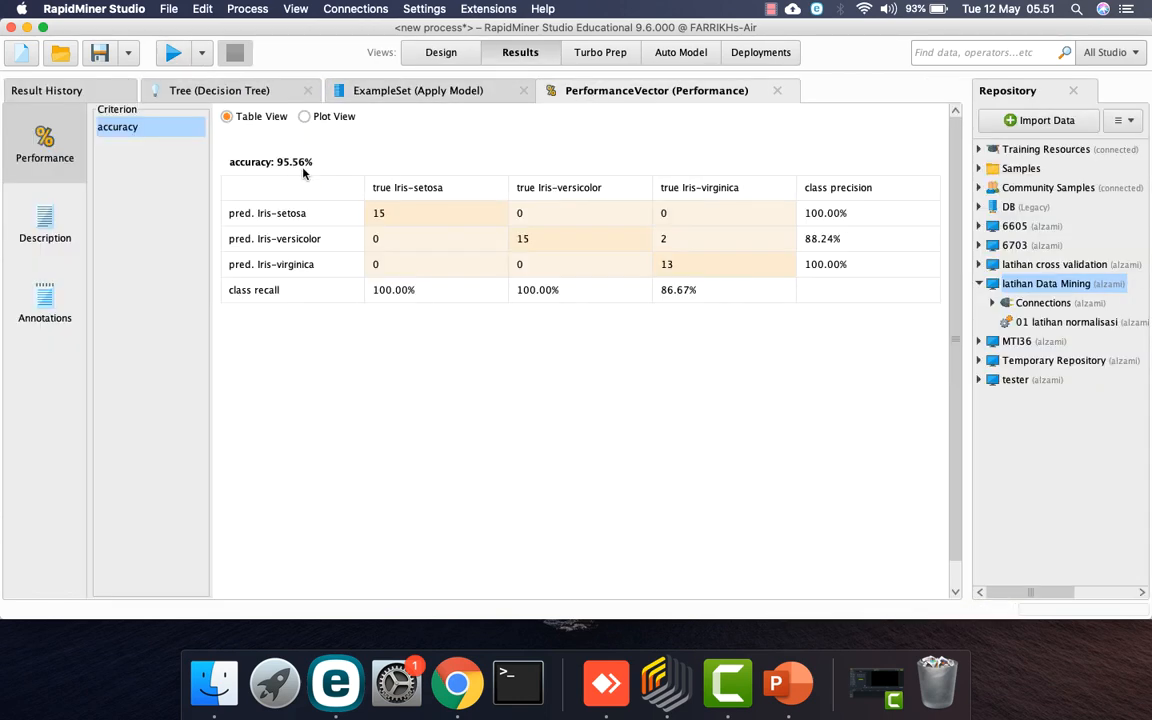
{"action": "left_click", "coordinate": [195, 88]}
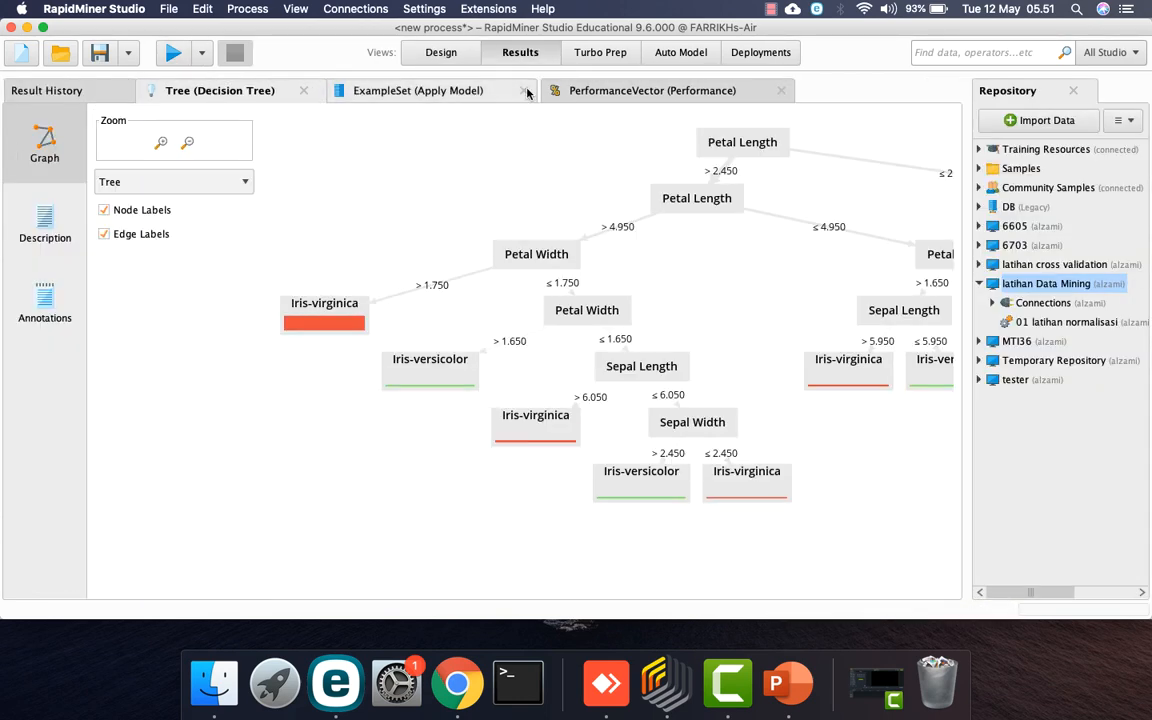
Set the Decision Tree criterion to information_gain, rerun the process, and check the tree graph and performance vector
{"action": "left_click", "coordinate": [440, 52]}
{"action": "left_click", "coordinate": [1050, 142]}
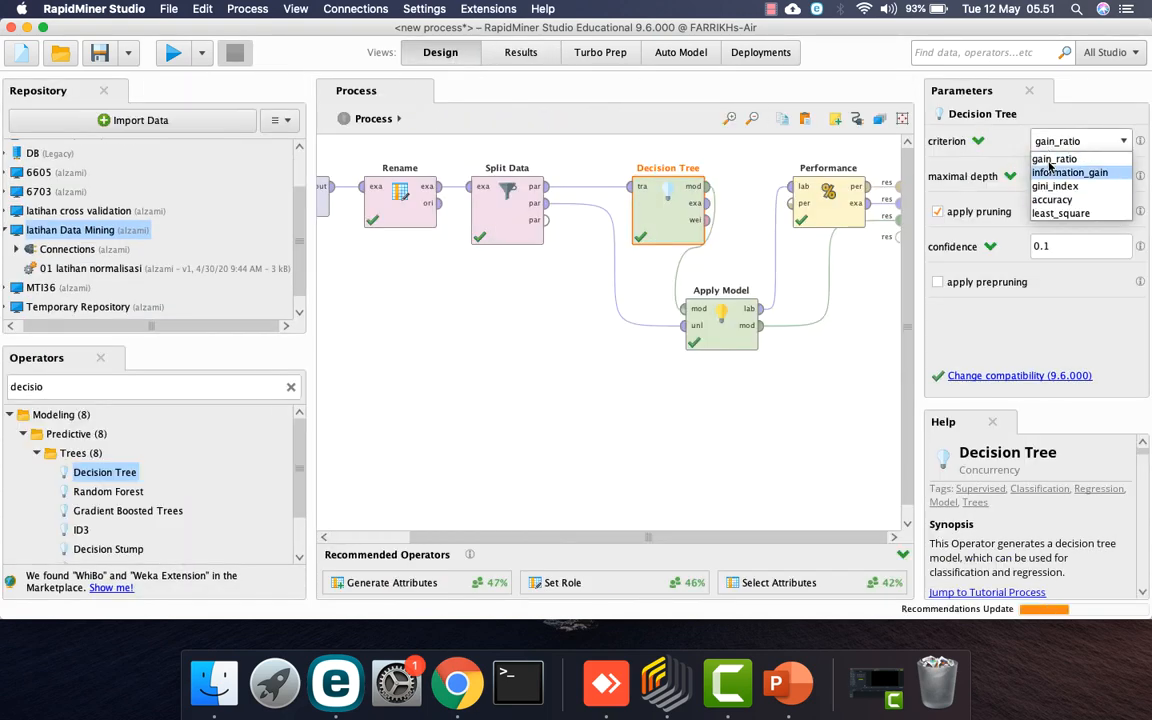
{"action": "left_click", "coordinate": [1052, 172]}
{"action": "left_click", "coordinate": [175, 52]}
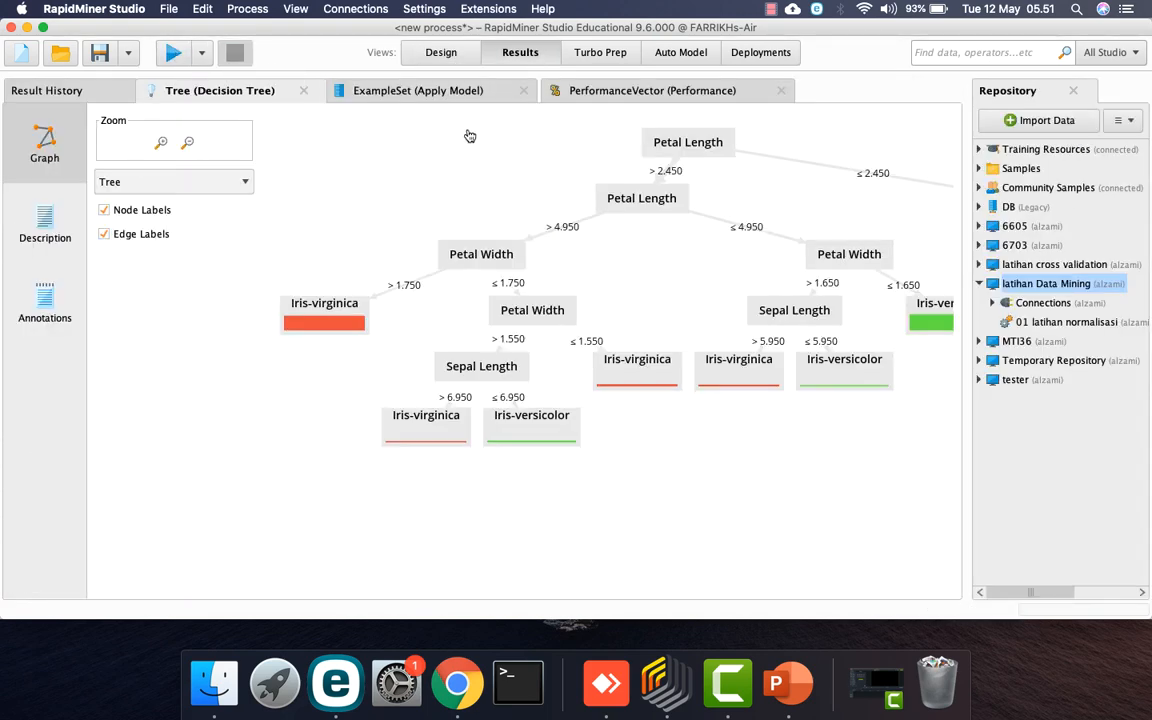
{"action": "left_click", "coordinate": [596, 96]}
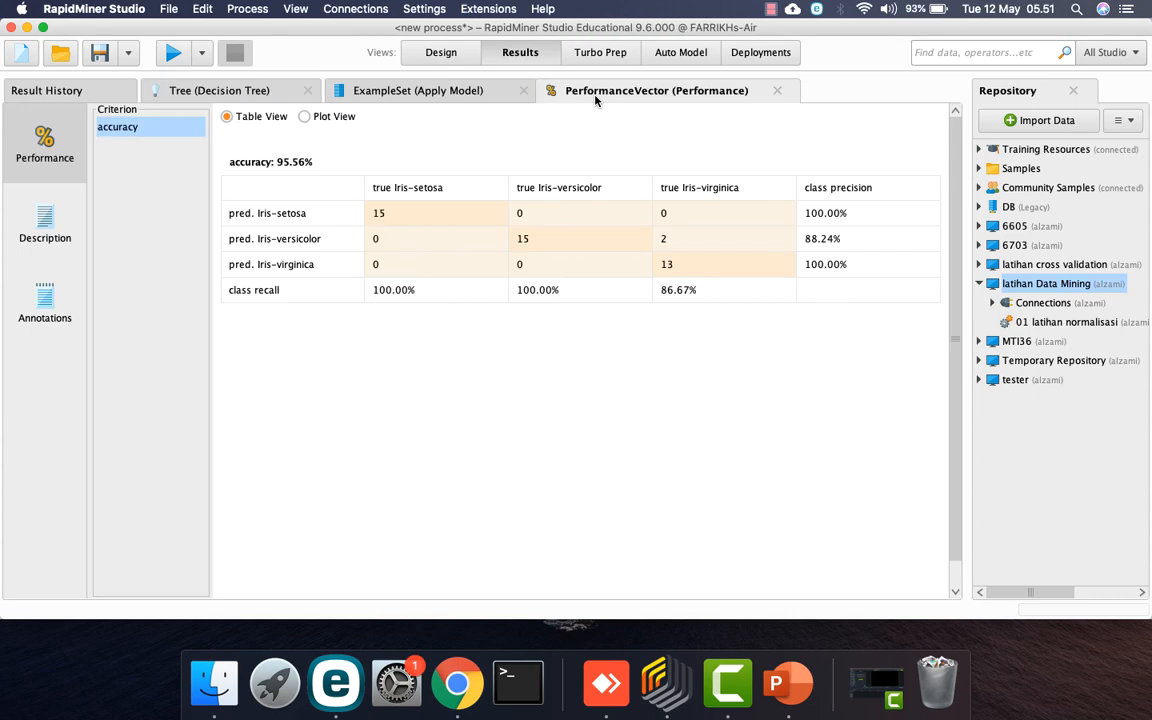
Set the Decision Tree criterion to gini_index, rerun the process, and check the performance vector and tree graph
{"action": "left_click", "coordinate": [441, 54]}
{"action": "left_click", "coordinate": [1078, 141]}
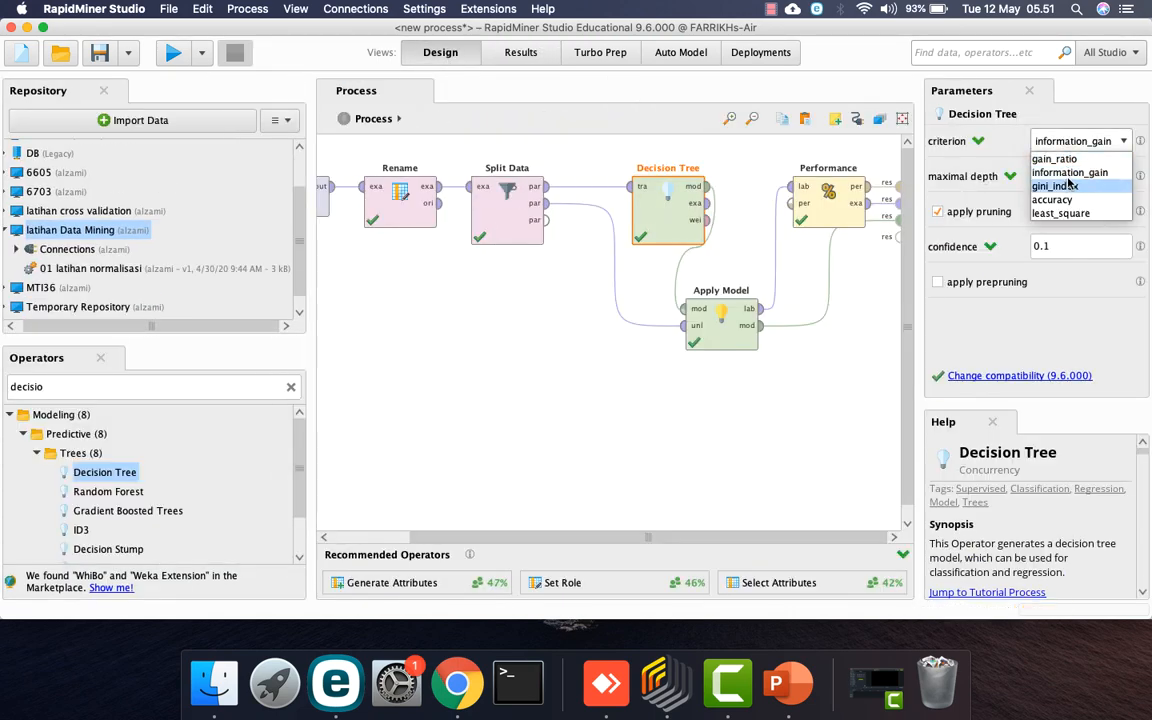
{"action": "left_click", "coordinate": [1052, 185]}
{"action": "left_click", "coordinate": [173, 52]}
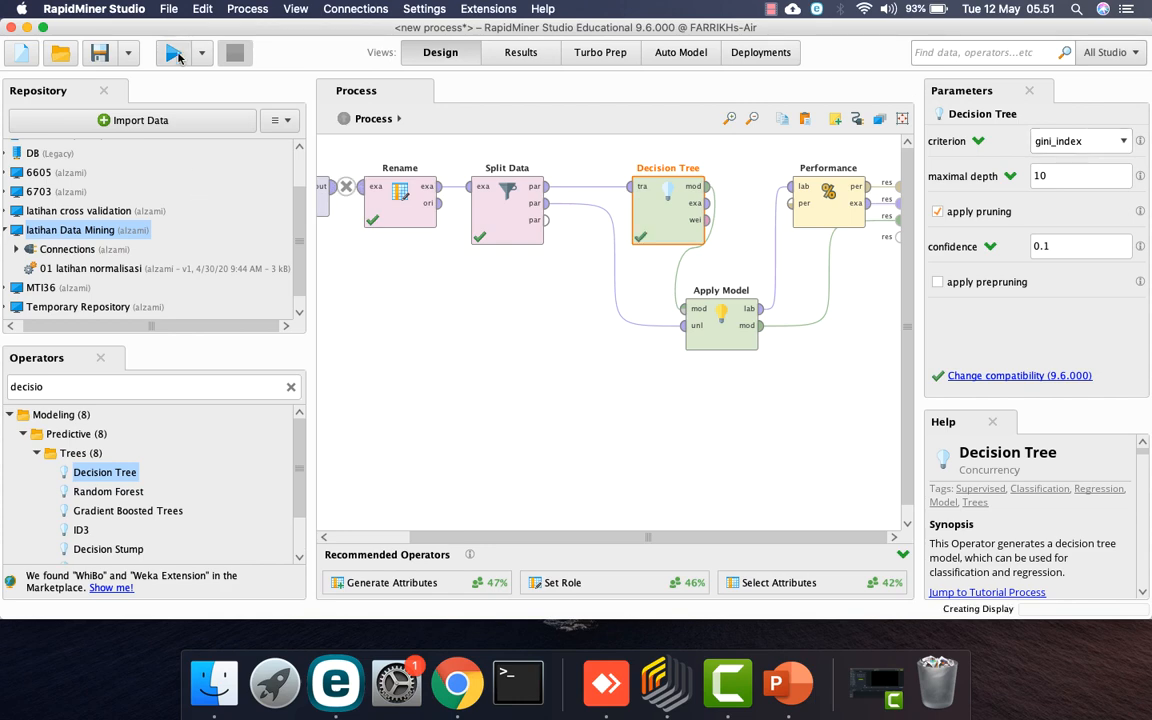
{"action": "left_click", "coordinate": [598, 91]}
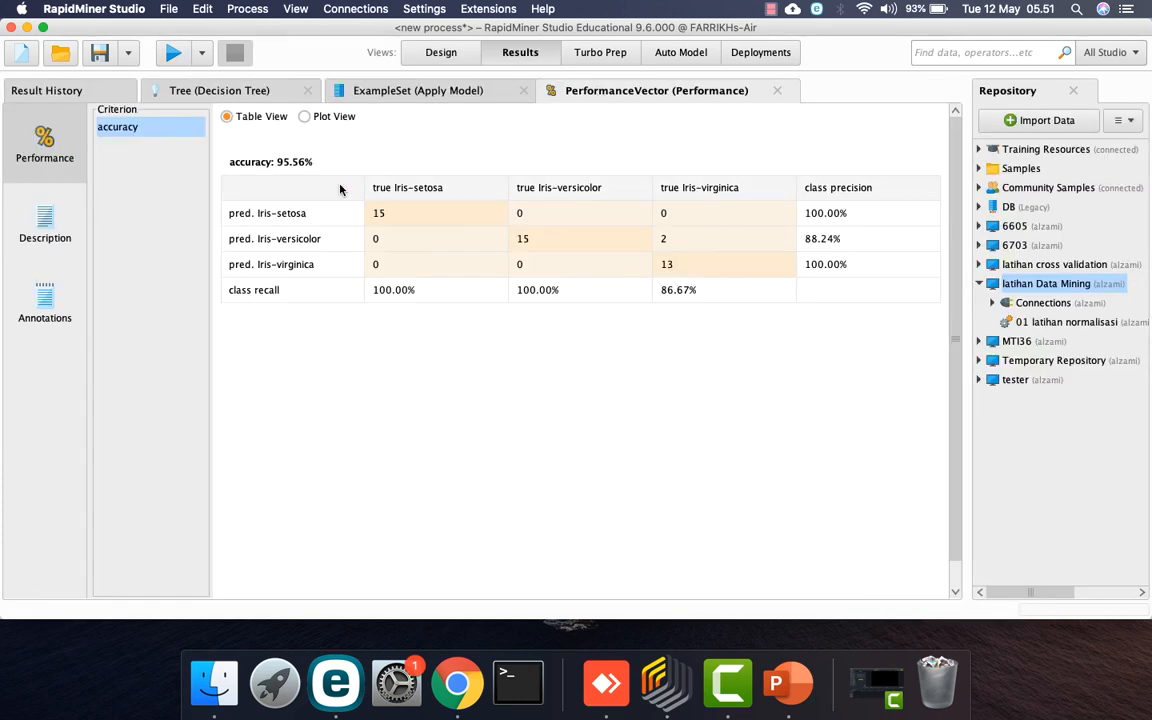
{"action": "left_click", "coordinate": [247, 97]}
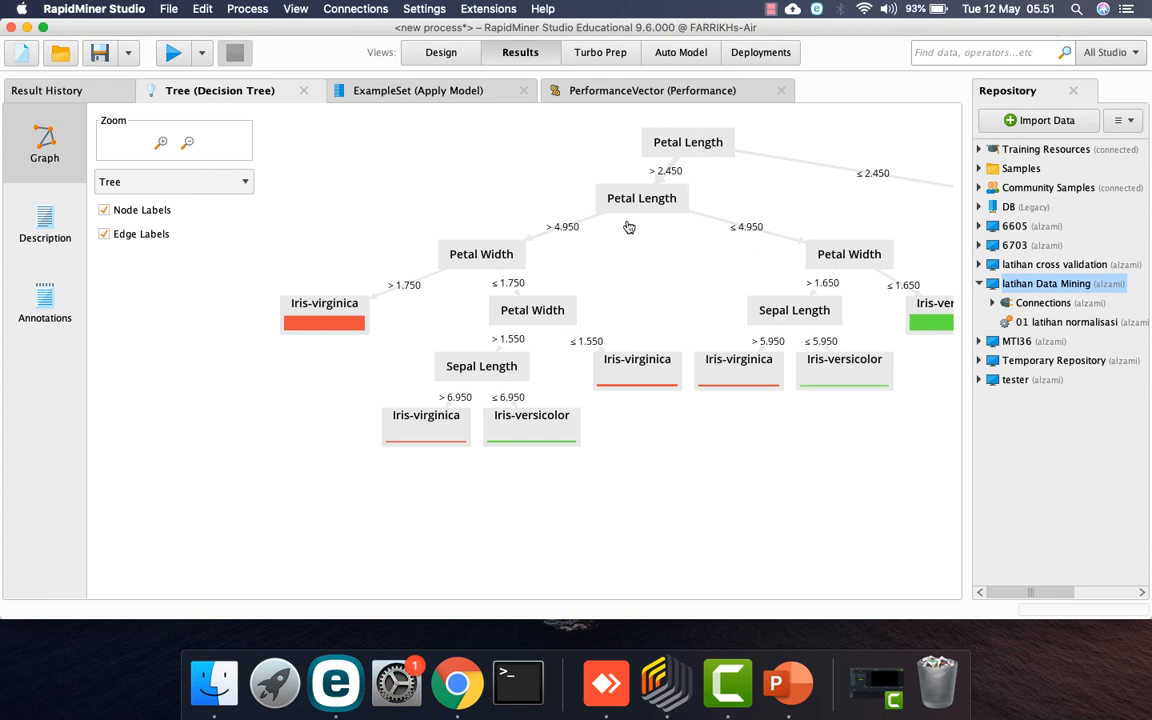
Delete the Decision Tree operator and put a k-NN operator in its place between Split Data and Performance
{"action": "left_click", "coordinate": [448, 56]}
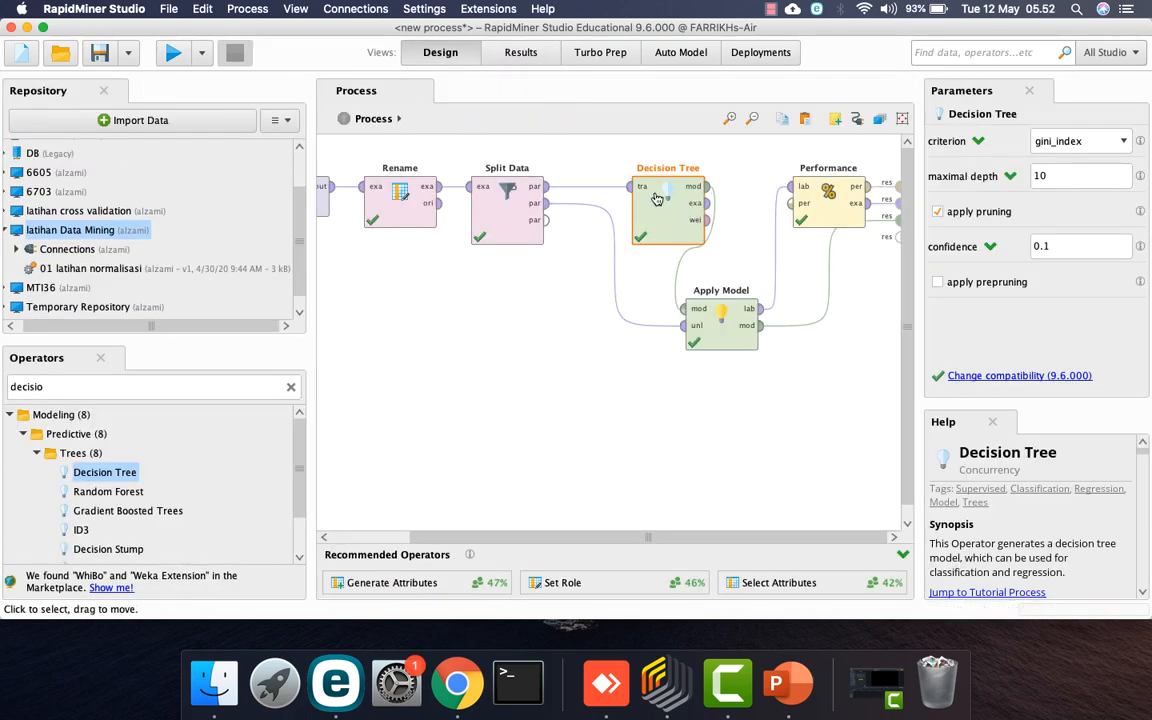
{"action": "key", "text": "Delete"}
{"action": "left_click", "coordinate": [196, 384]}
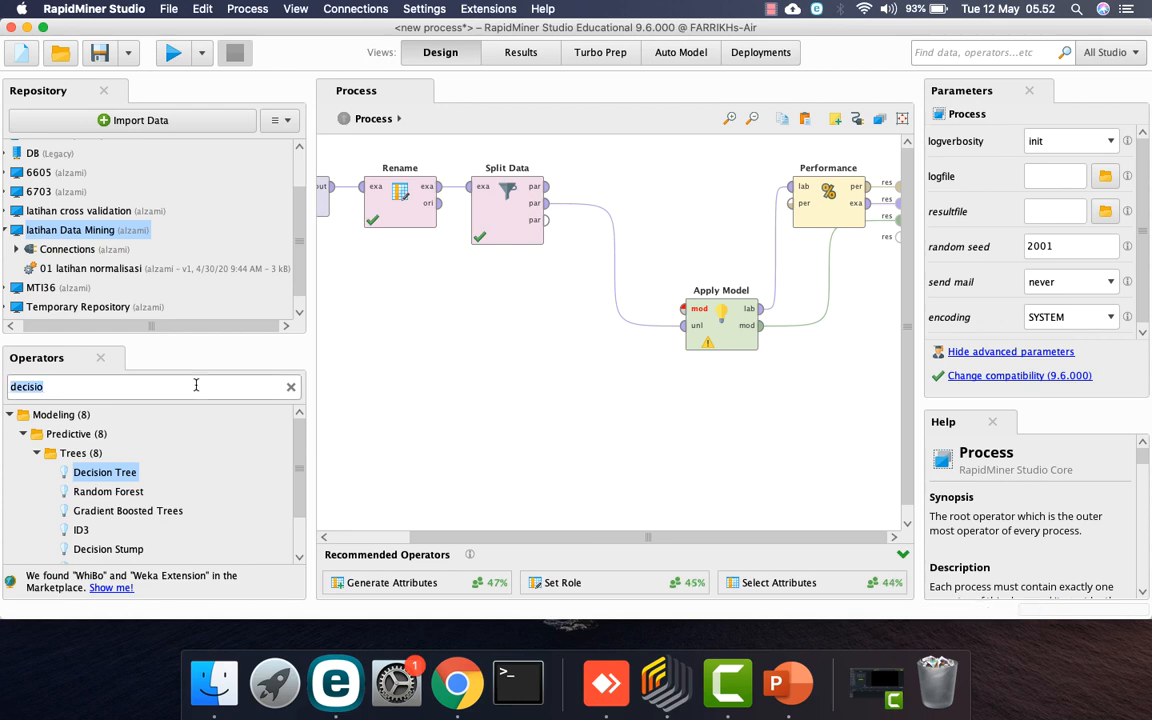
{"action": "type", "text": "knn"}
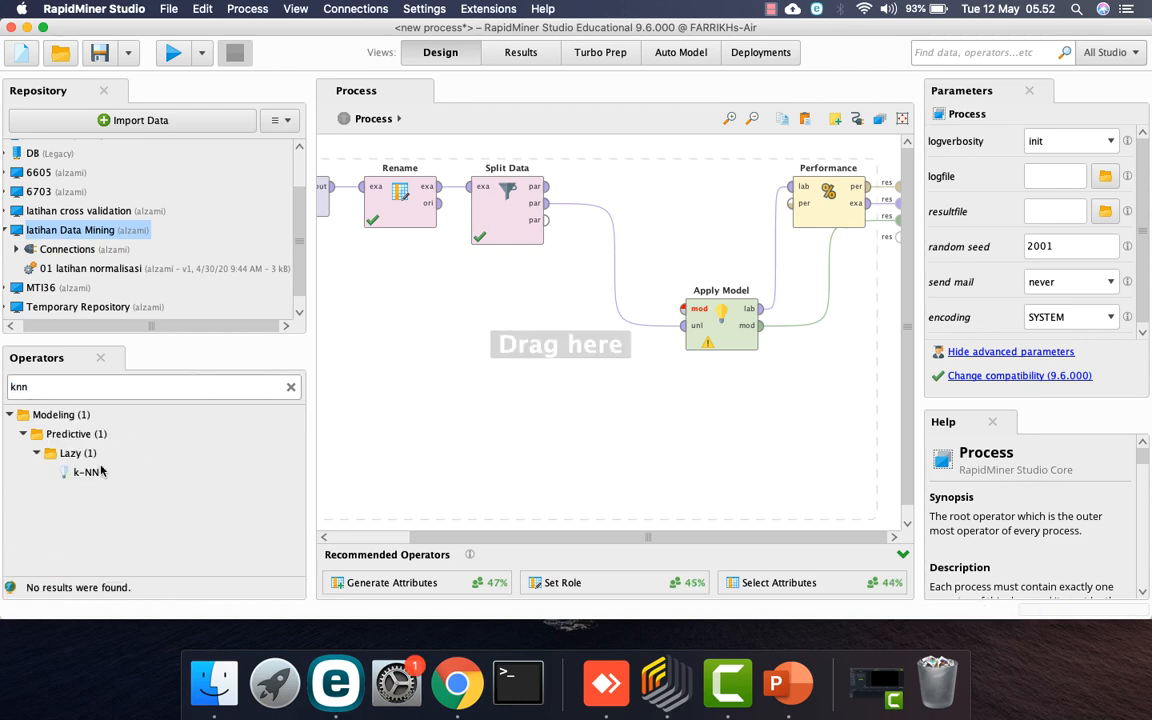
{"action": "left_click_drag", "start_coordinate": [78, 478], "coordinate": [660, 190]}
Connect k-NN to Split Data's first partition and Apply Model's model input, run the process, and check the performance vector
{"action": "left_click", "coordinate": [547, 187]}
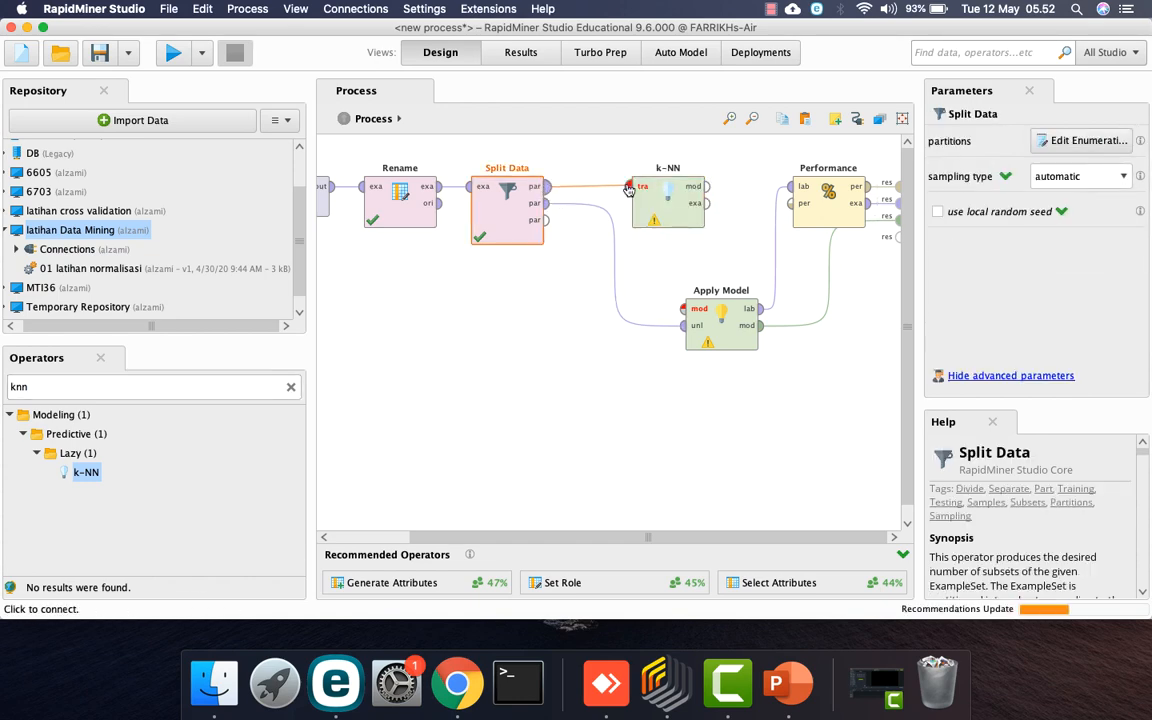
{"action": "left_click", "coordinate": [630, 187]}
{"action": "left_click", "coordinate": [706, 186]}
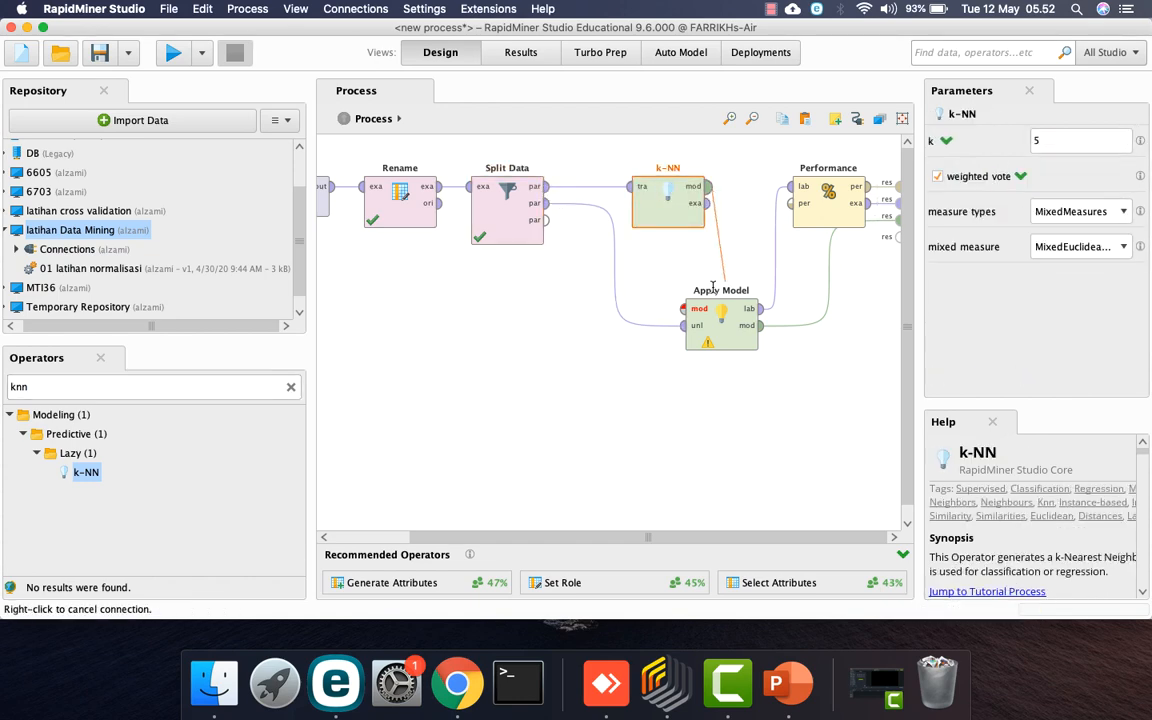
{"action": "left_click", "coordinate": [684, 309]}
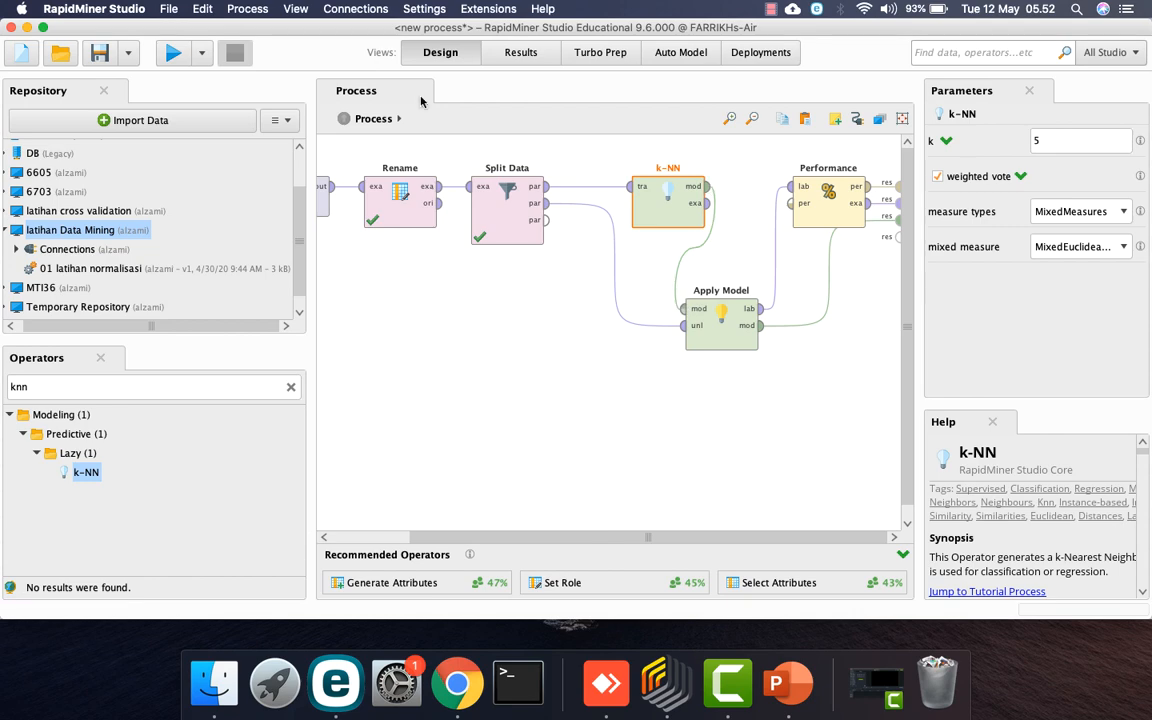
{"action": "left_click", "coordinate": [172, 55]}
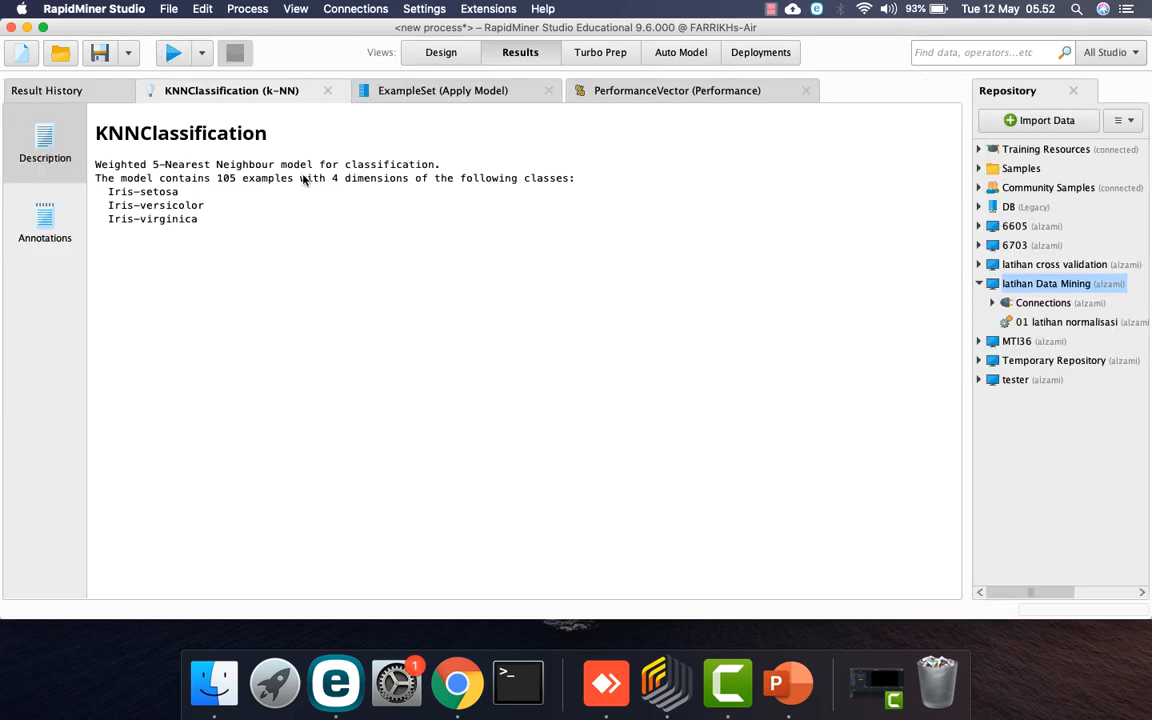
{"action": "left_click", "coordinate": [638, 91]}
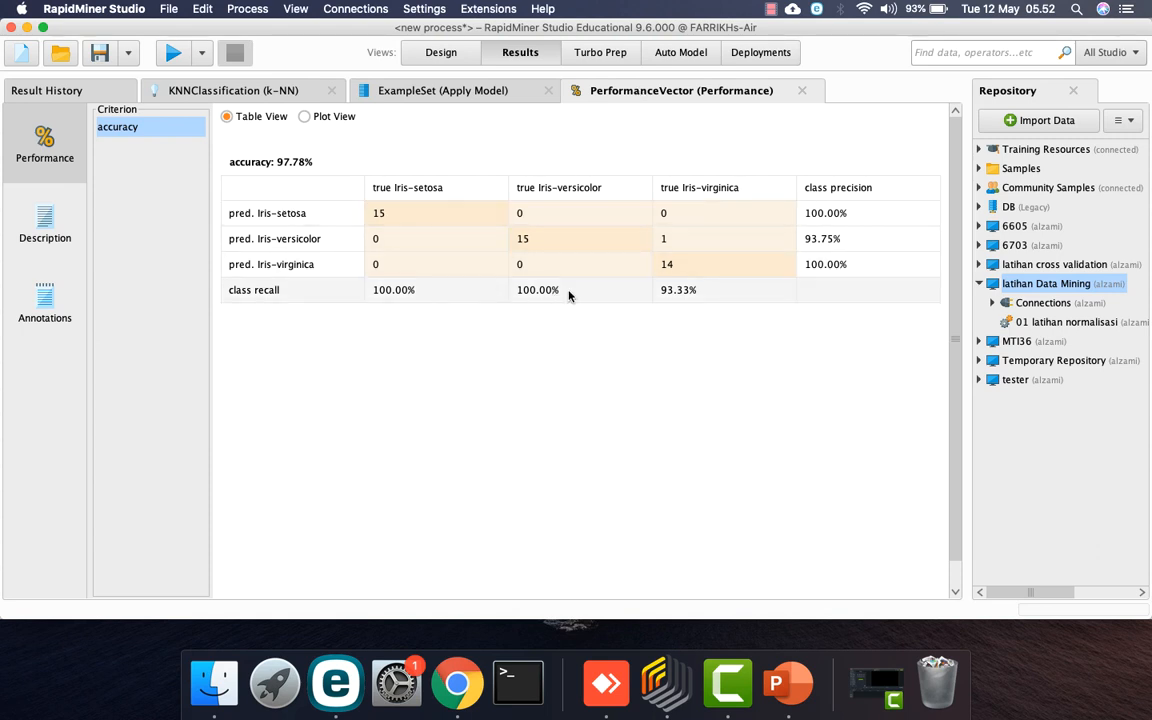
Try another k value for k-NN, rerun the process, and check the performance vector and model description
{"action": "left_click", "coordinate": [447, 54]}
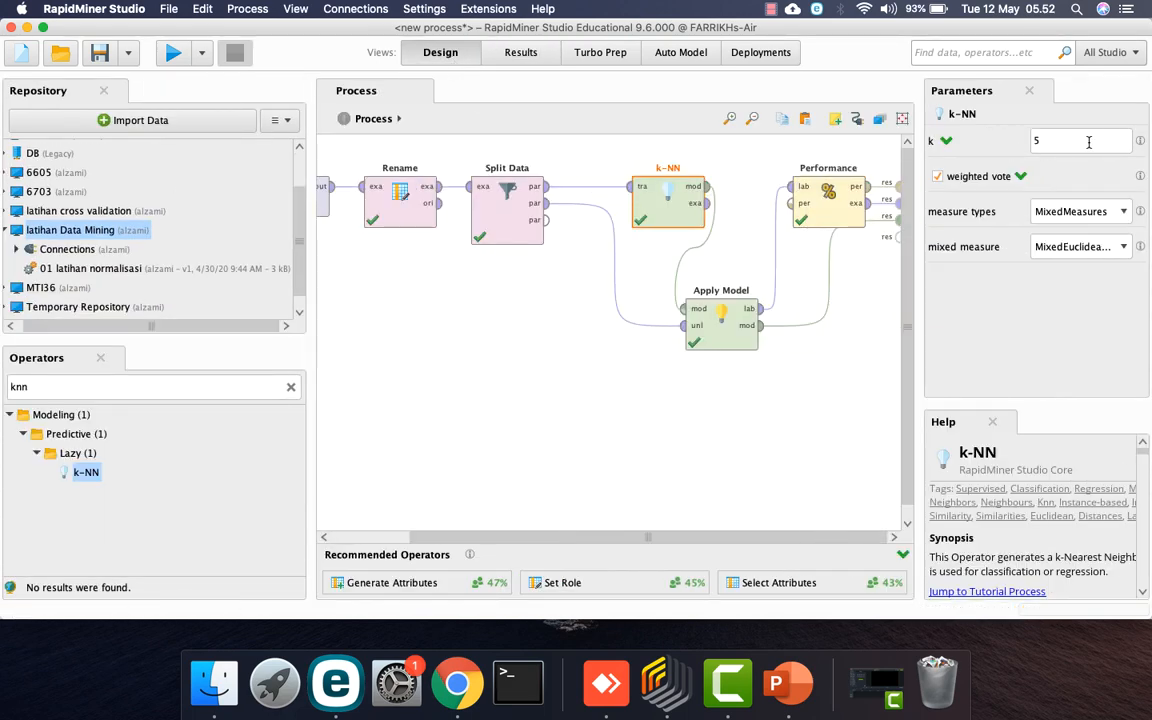
{"action": "double_click", "coordinate": [1082, 141]}
{"action": "left_click", "coordinate": [173, 53]}
{"action": "left_click", "coordinate": [646, 91]}
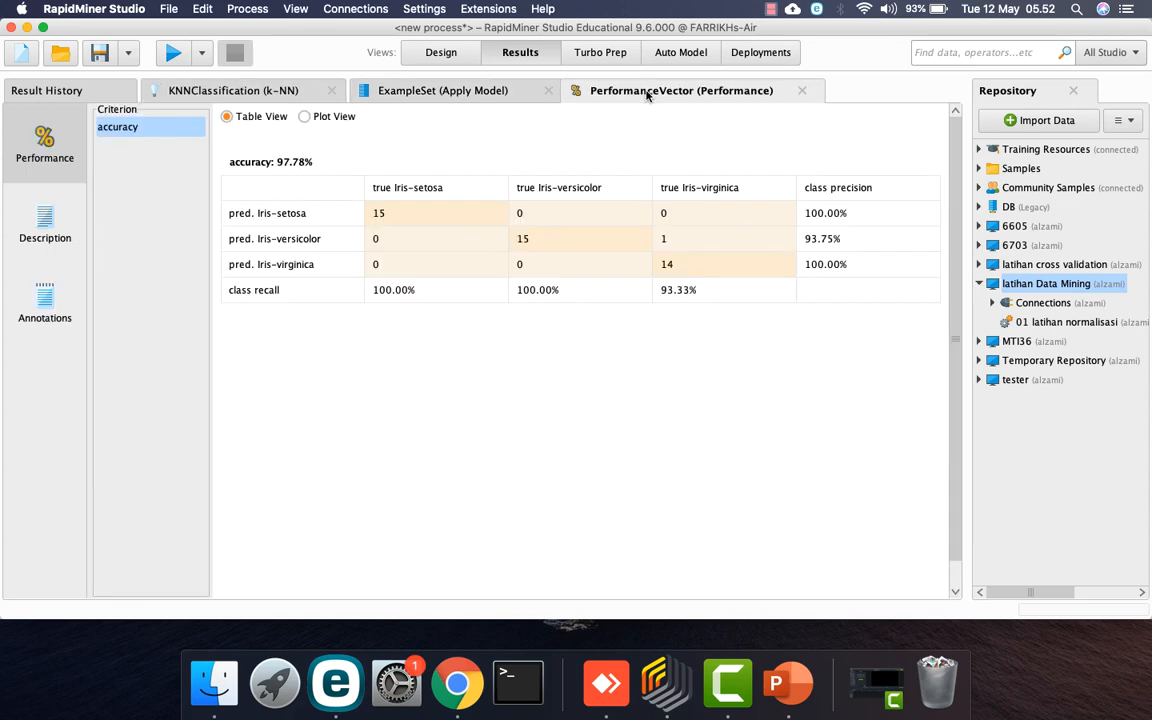
{"action": "left_click", "coordinate": [271, 92]}
Set k of the k-NN operator to 5, rerun the process, and review its accuracy and model description
{"action": "left_click", "coordinate": [441, 52]}
{"action": "left_click", "coordinate": [1040, 140]}
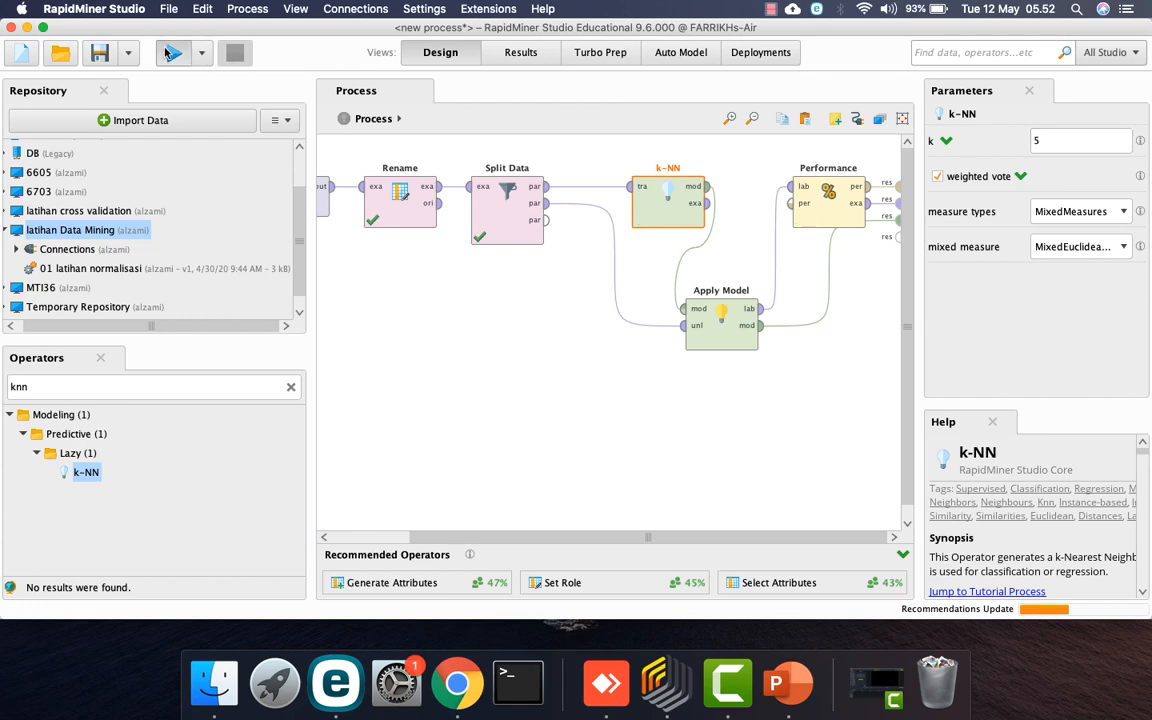
{"action": "left_click", "coordinate": [173, 53]}
{"action": "left_click", "coordinate": [639, 91]}
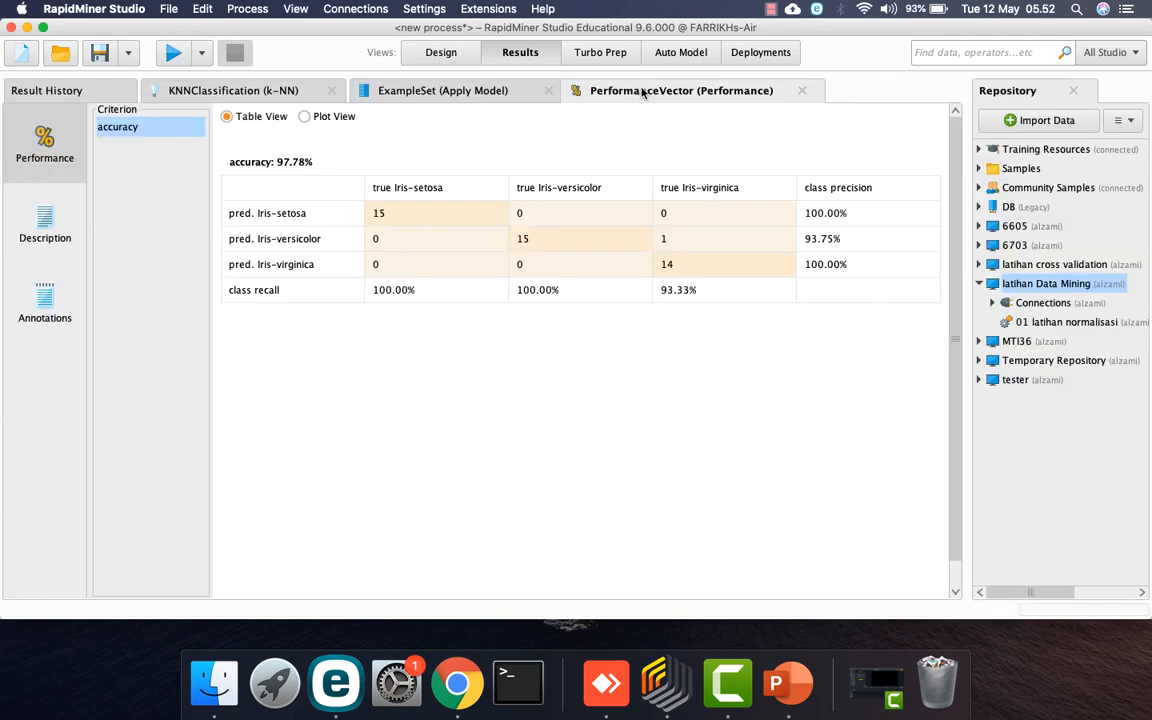
{"action": "left_click", "coordinate": [205, 88]}
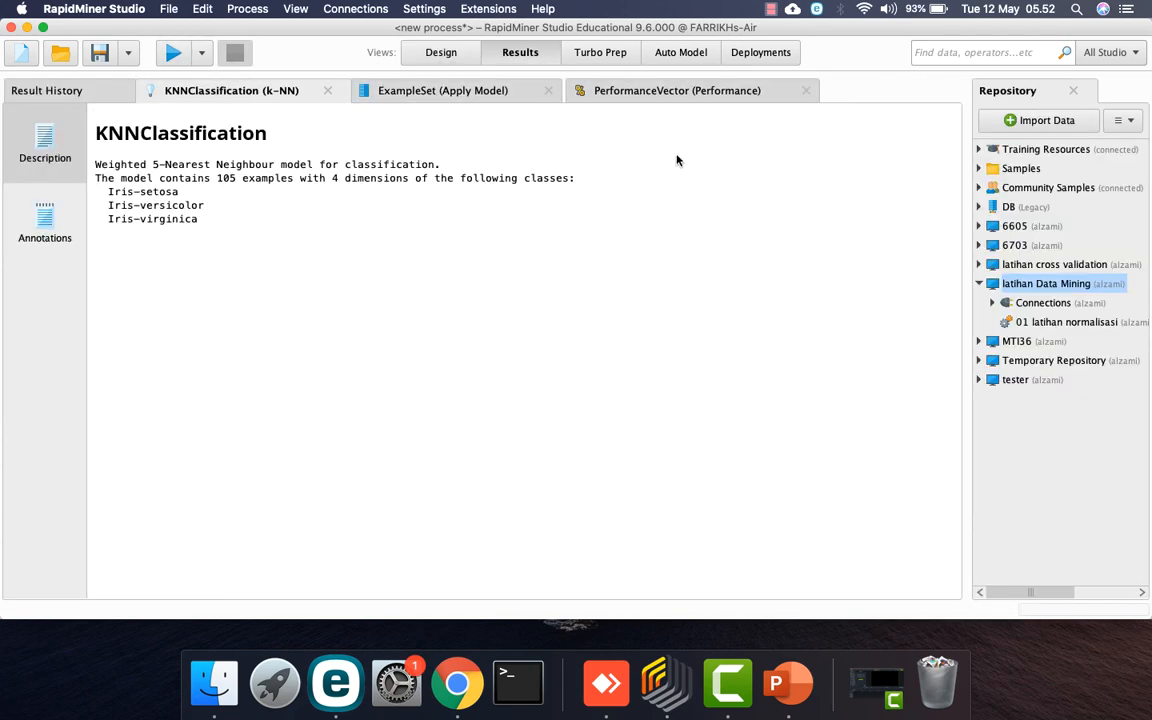
Replace the k-NN operator with a Naive Bayes operator found by searching the operators for "naive"
{"action": "left_click", "coordinate": [440, 52]}
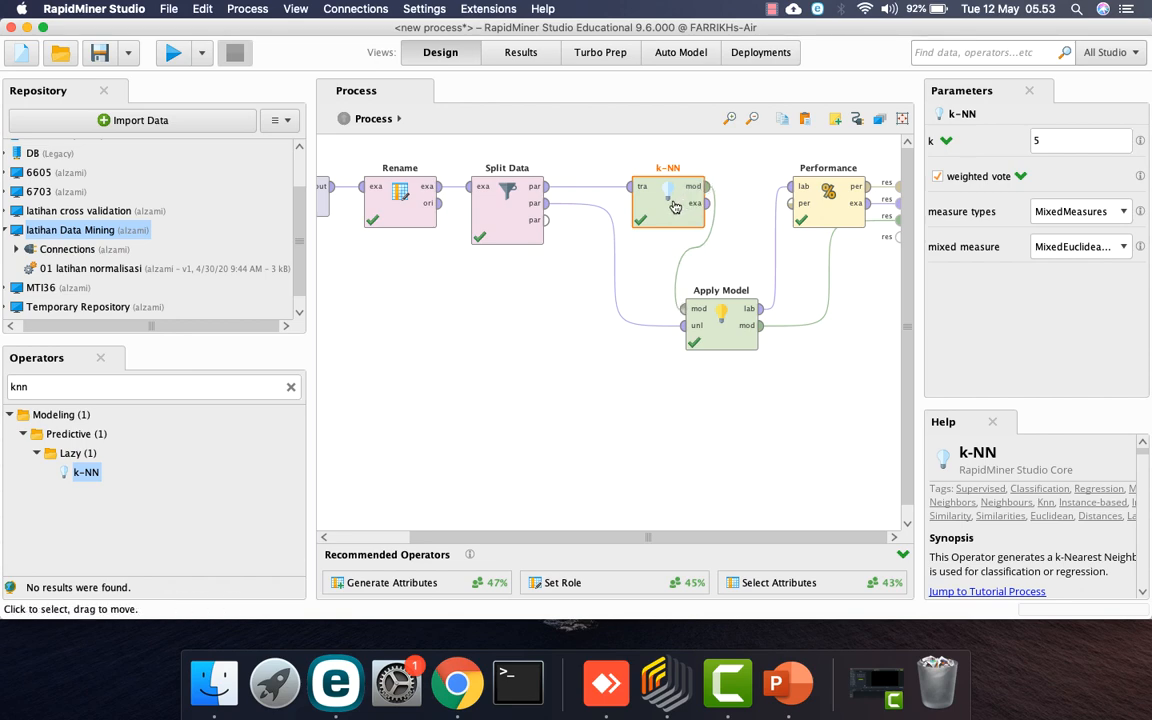
{"action": "left_click", "coordinate": [201, 386]}
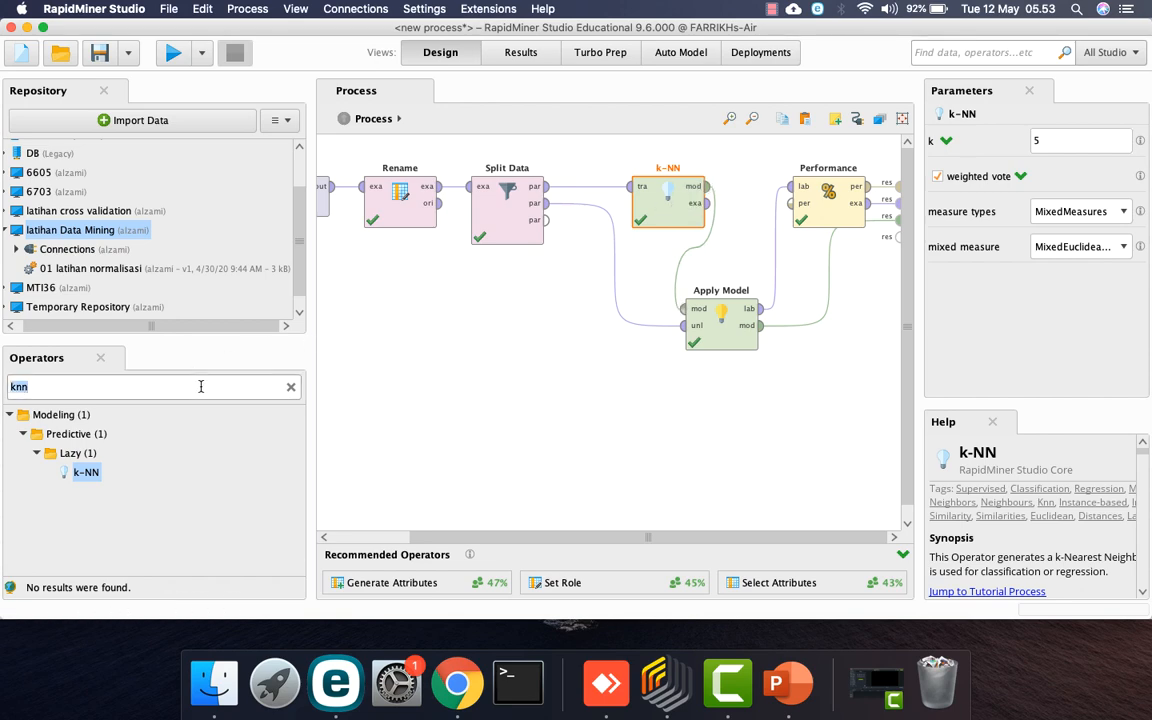
{"action": "type", "text": "naive"}
{"action": "left_click_drag", "start_coordinate": [100, 472], "coordinate": [651, 211]}
{"action": "left_click", "coordinate": [672, 218]}
{"action": "key", "text": "Delete"}
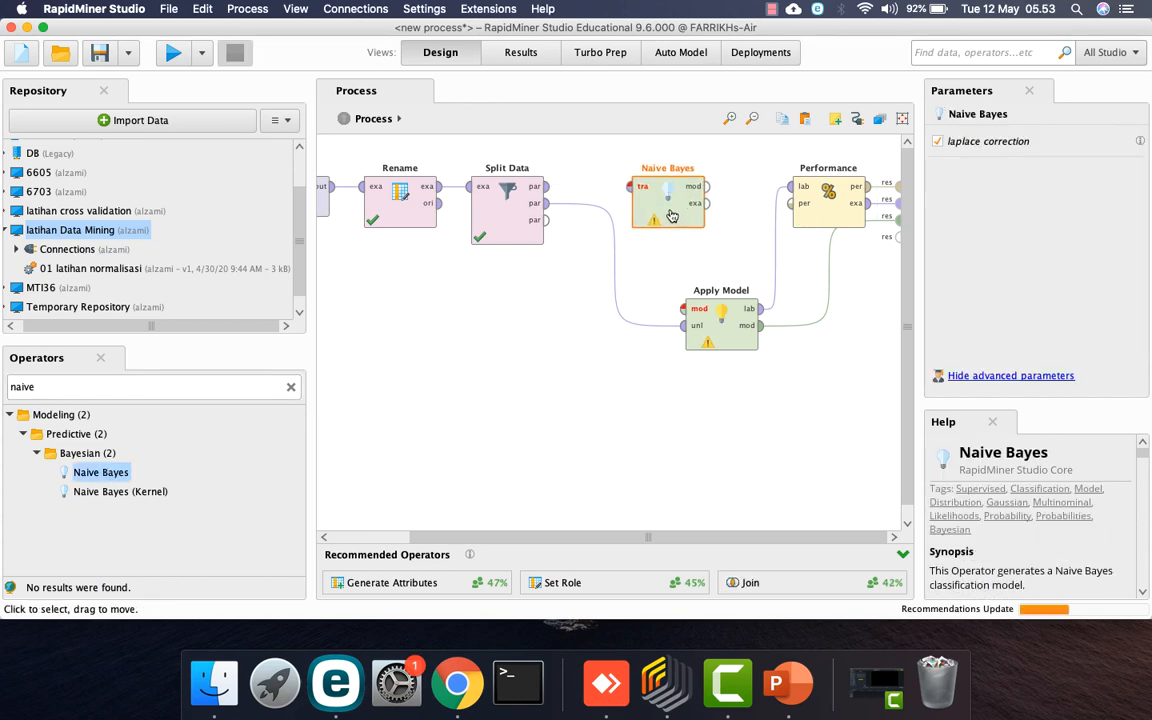
Connect Naive Bayes to Split Data's first partition and Apply Model's model input, and run the process
{"action": "left_click", "coordinate": [547, 190]}
{"action": "left_click", "coordinate": [547, 187]}
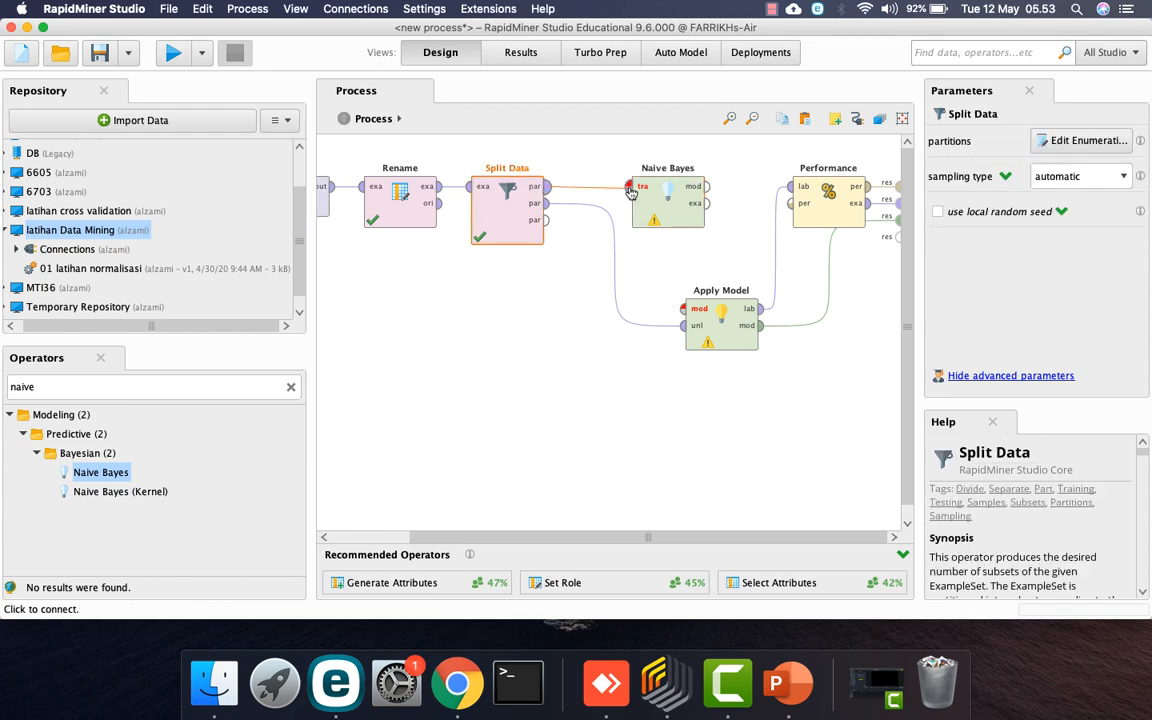
{"action": "left_click", "coordinate": [637, 186]}
{"action": "left_click", "coordinate": [707, 187]}
{"action": "left_click", "coordinate": [684, 308]}
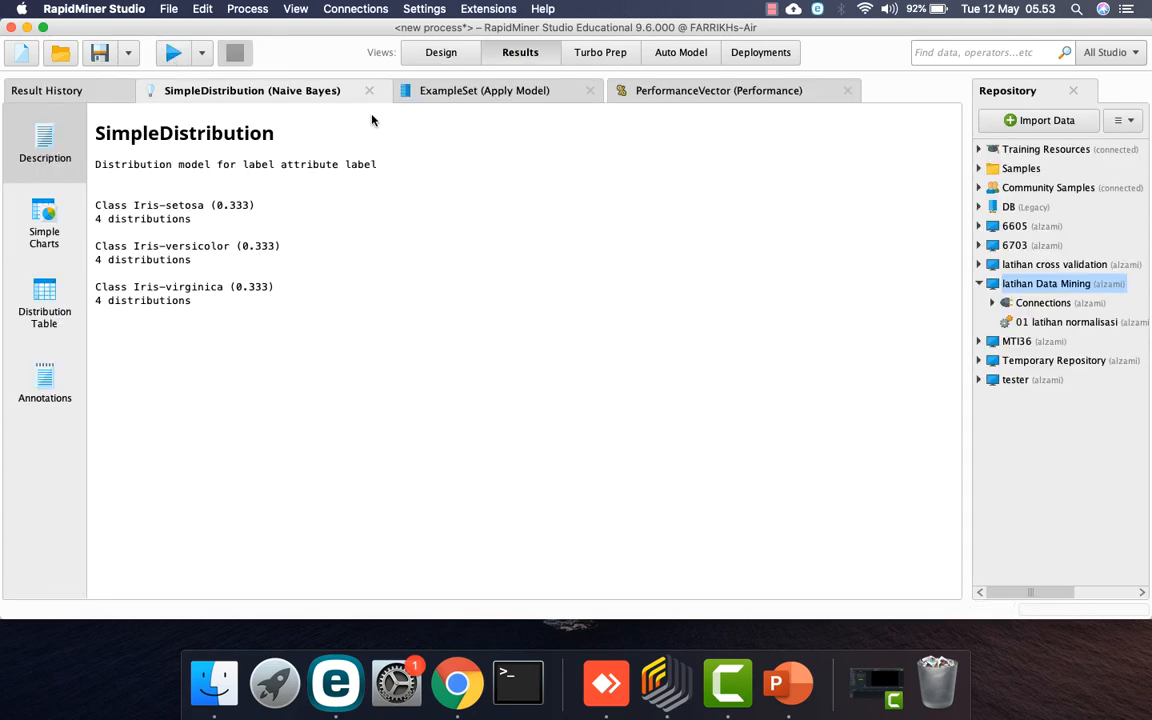
Review the Naive Bayes performance vector, distribution model and predicted example set, and return to the process design
{"action": "left_click", "coordinate": [673, 89]}
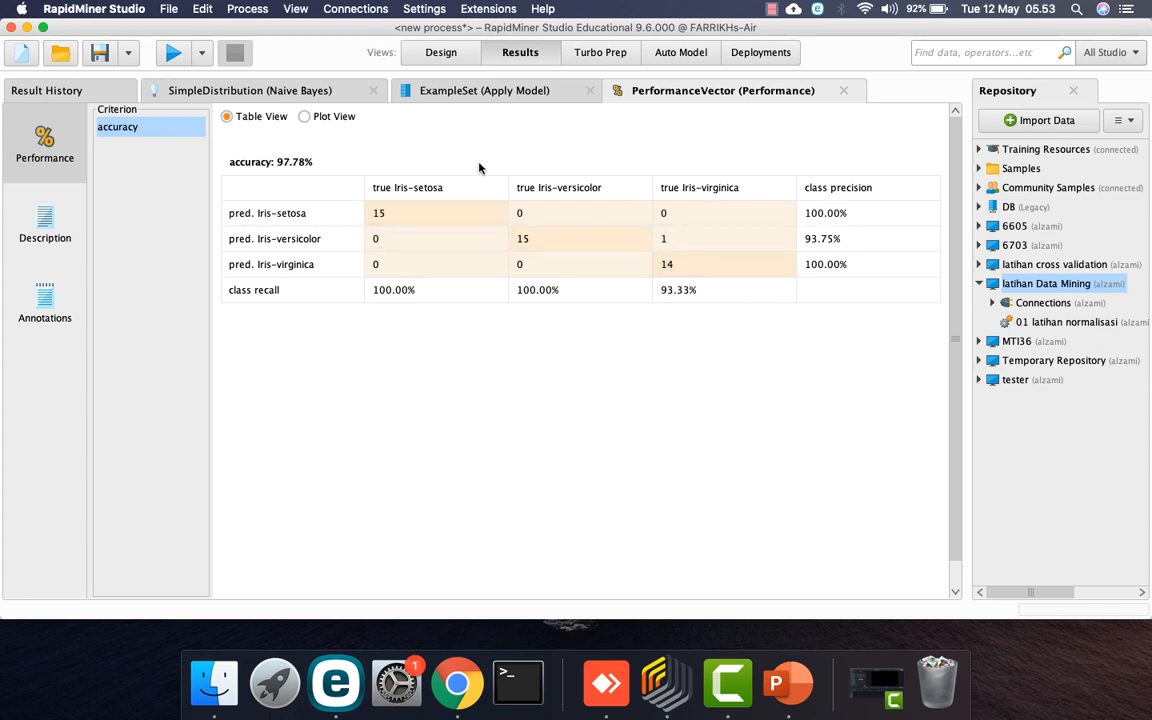
{"action": "left_click", "coordinate": [310, 92]}
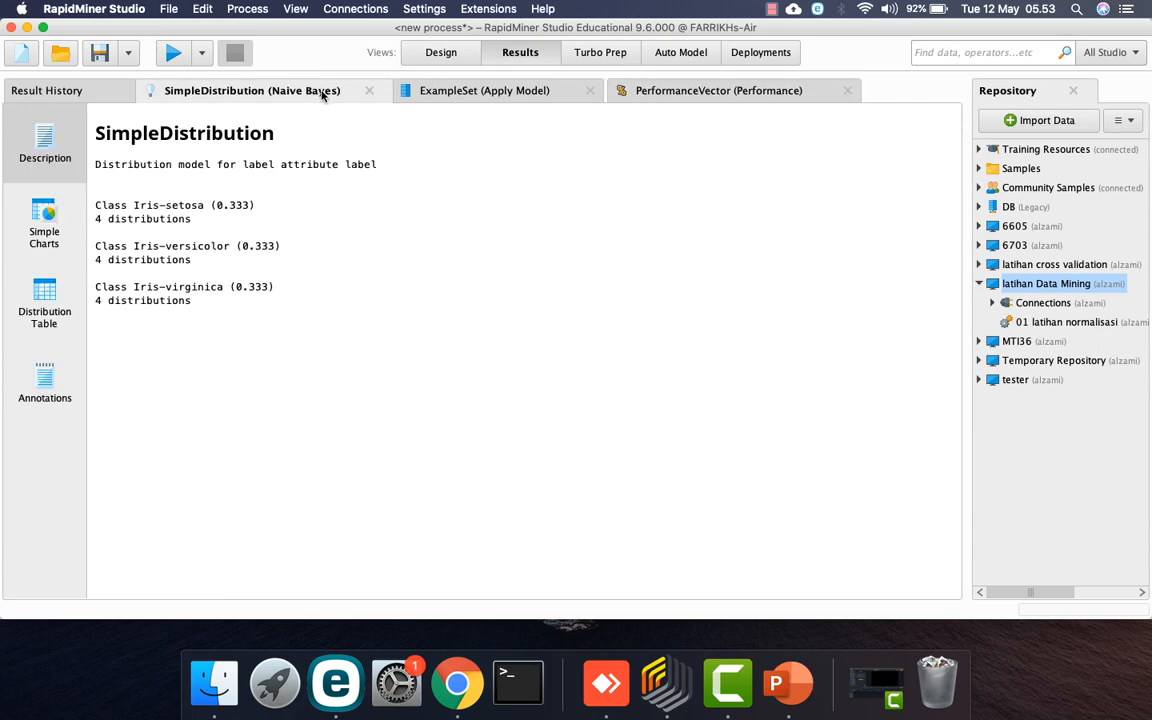
{"action": "left_click", "coordinate": [415, 88]}
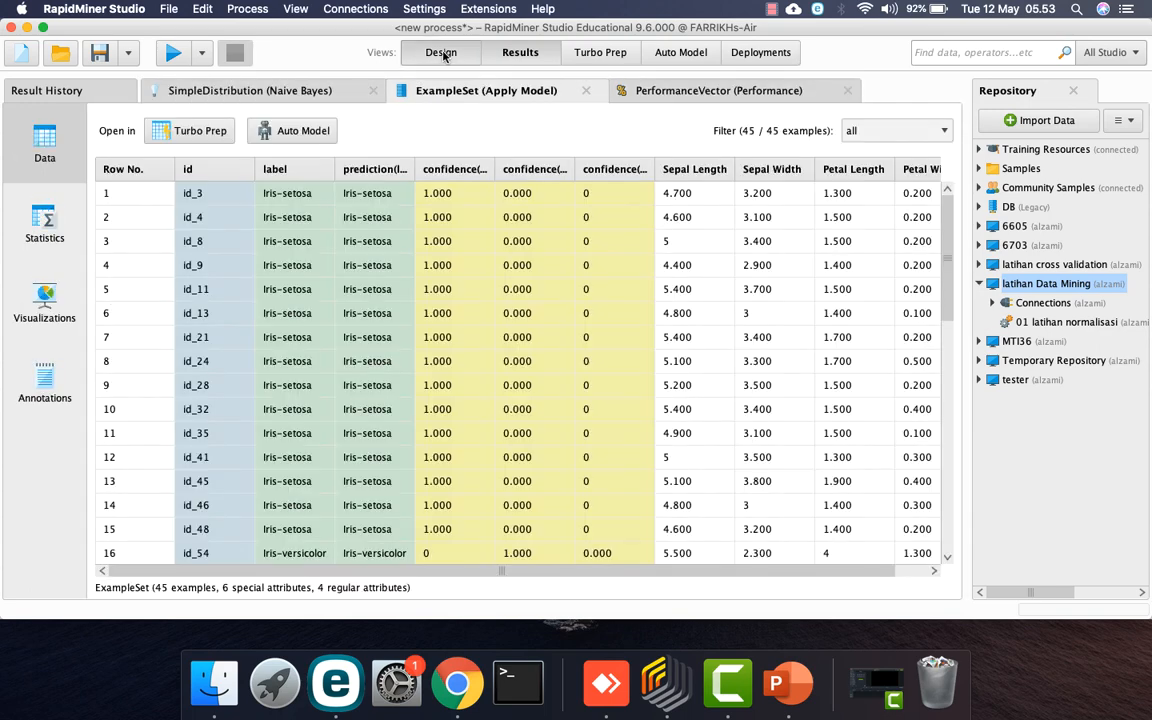
{"action": "left_click", "coordinate": [441, 54]}
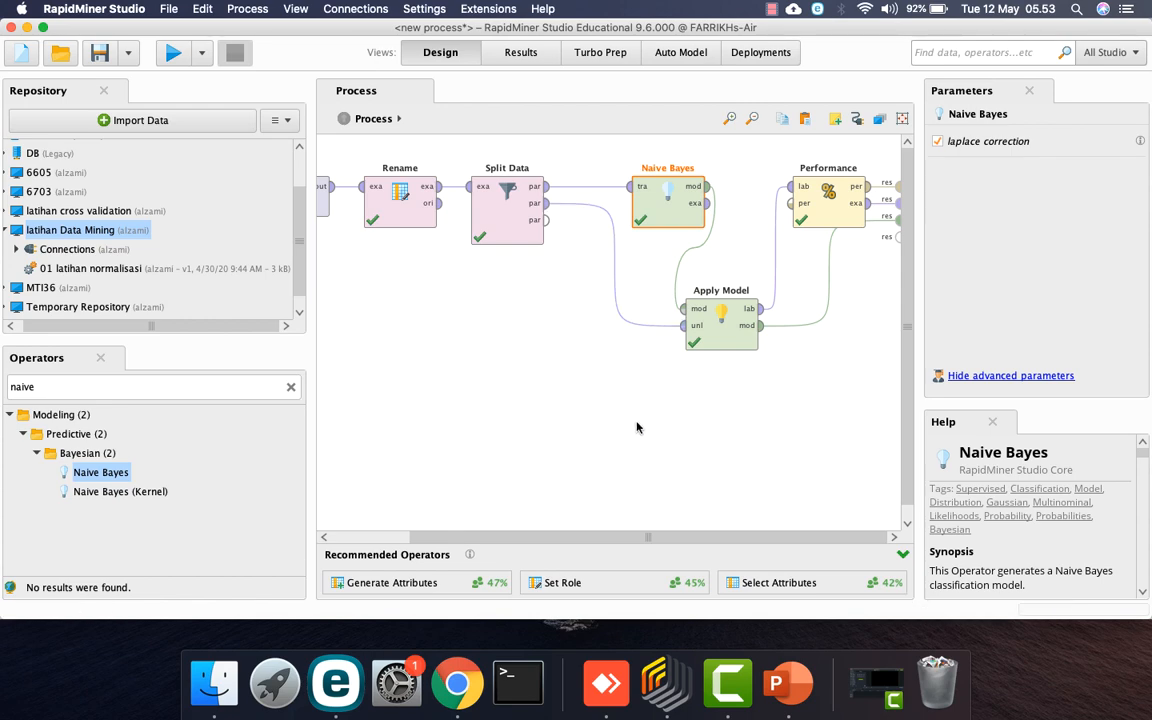
Switch to the slide show to review the classification workflow diagram, and return to RapidMiner Studio
{"action": "key", "text": "ctrl+Right"}
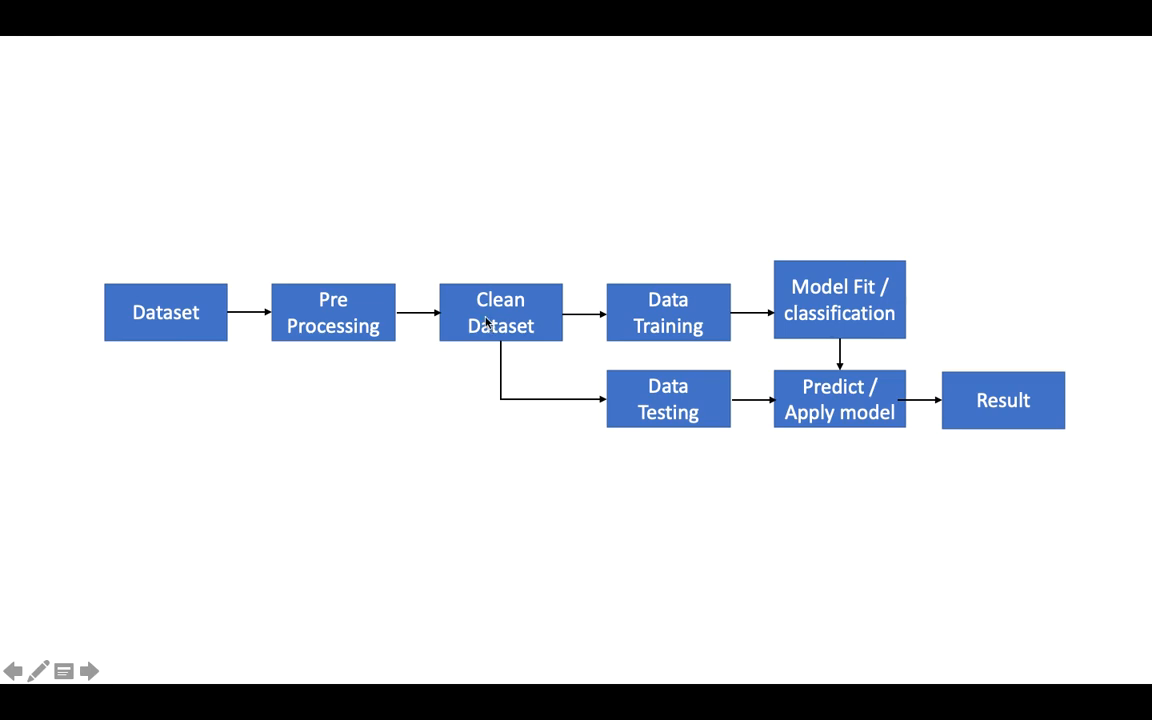
{"action": "key", "text": "ctrl+Left"}
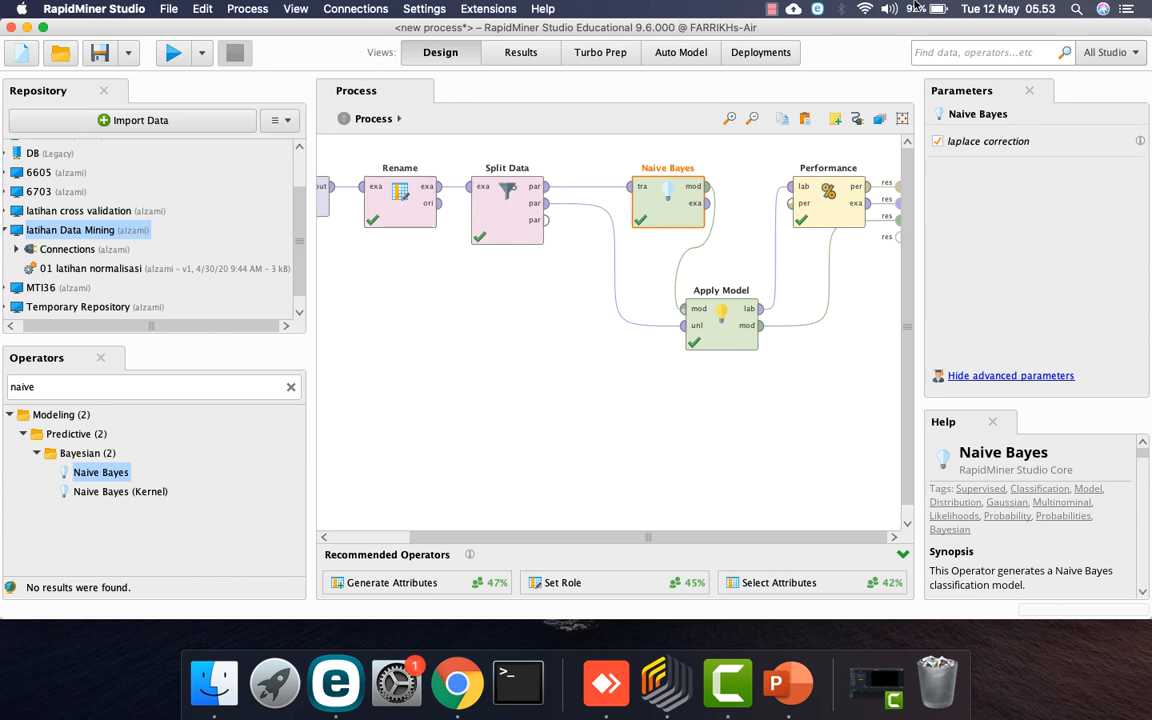
{"action": "left_click", "coordinate": [771, 9]}
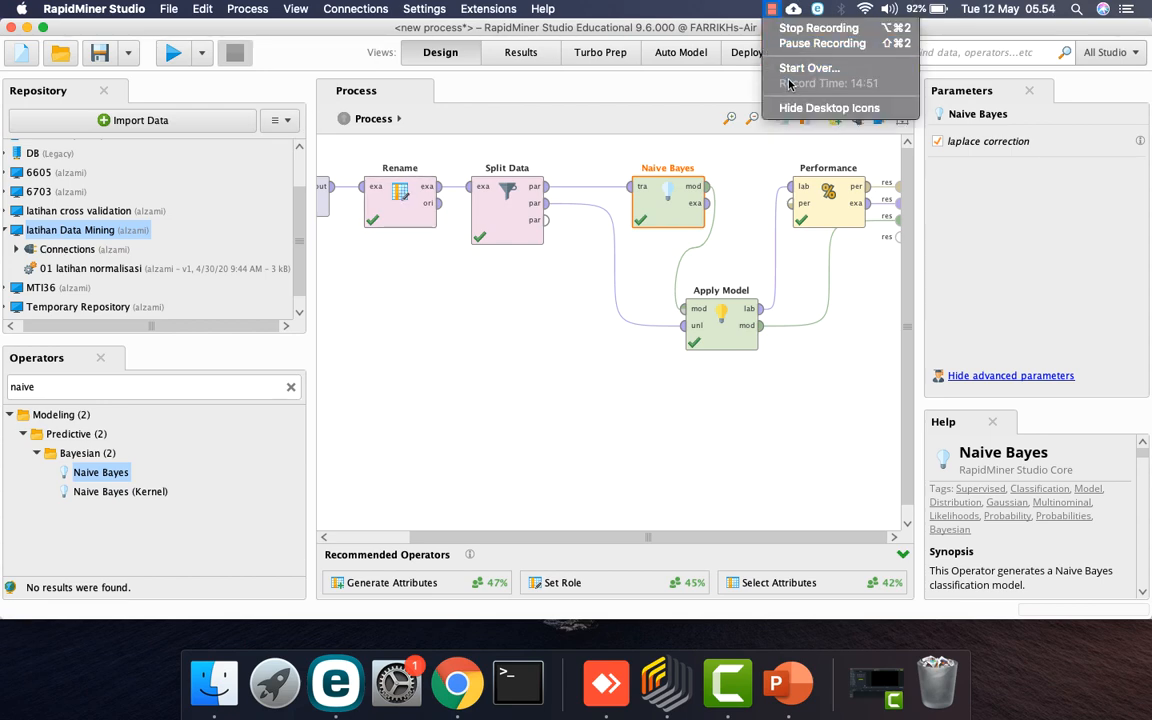